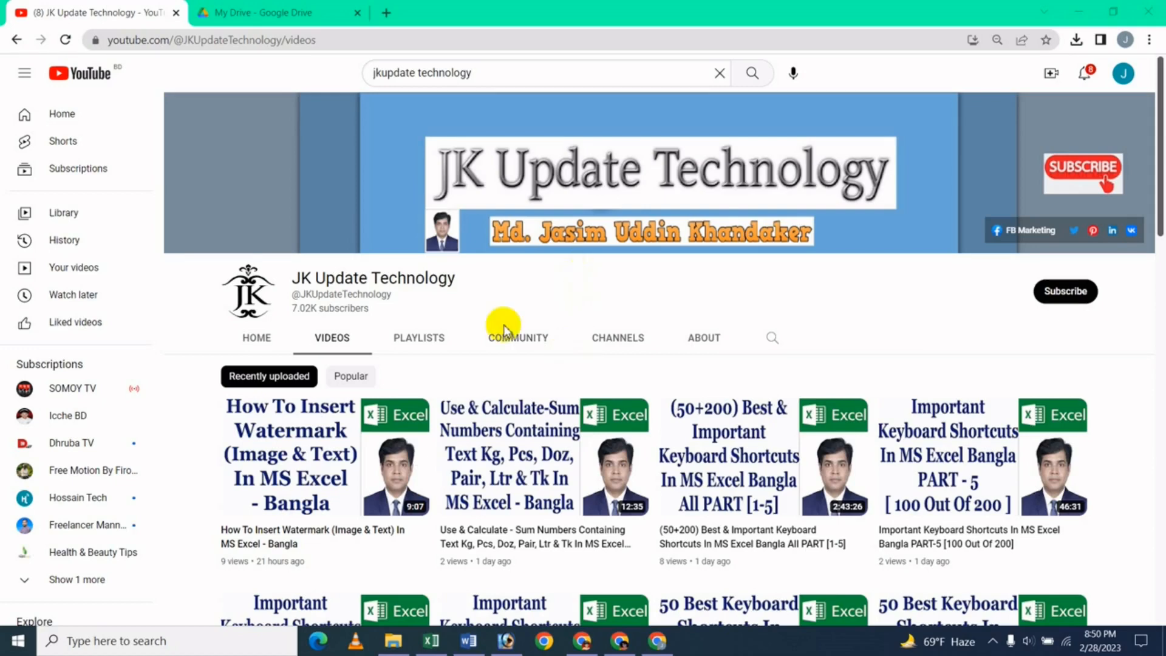
- Switch to the 'All Excel Work' workbook on its Invoice sheet
click(449, 640)
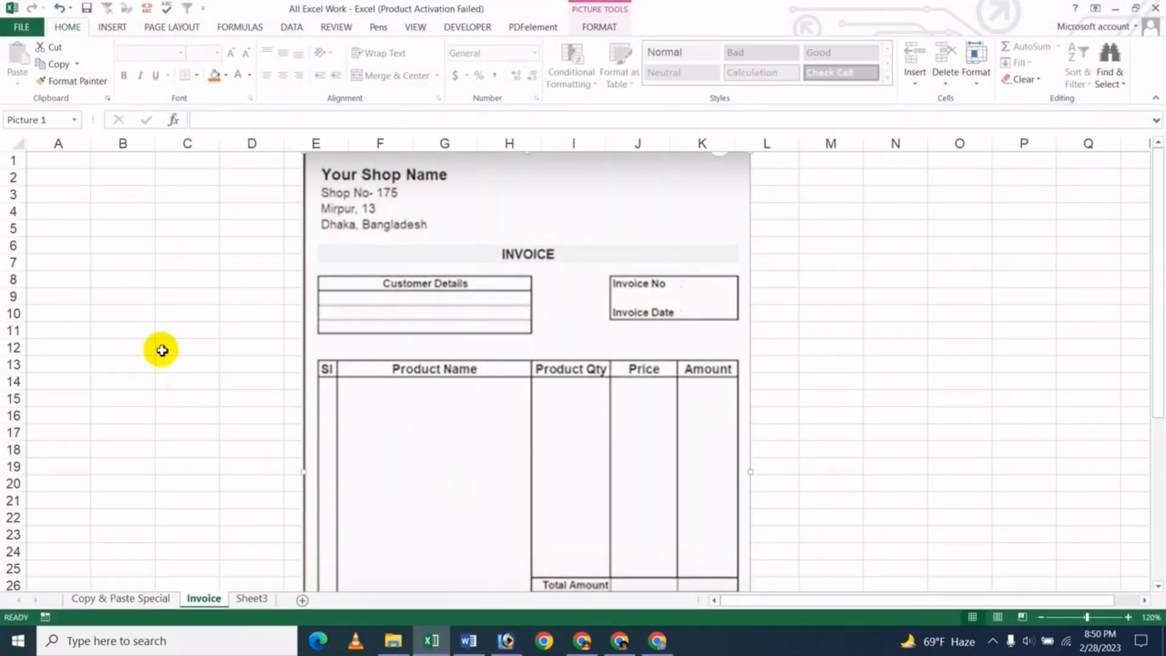
- Drag the invoice template picture right until it sits over columns J to Q
click(191, 317)
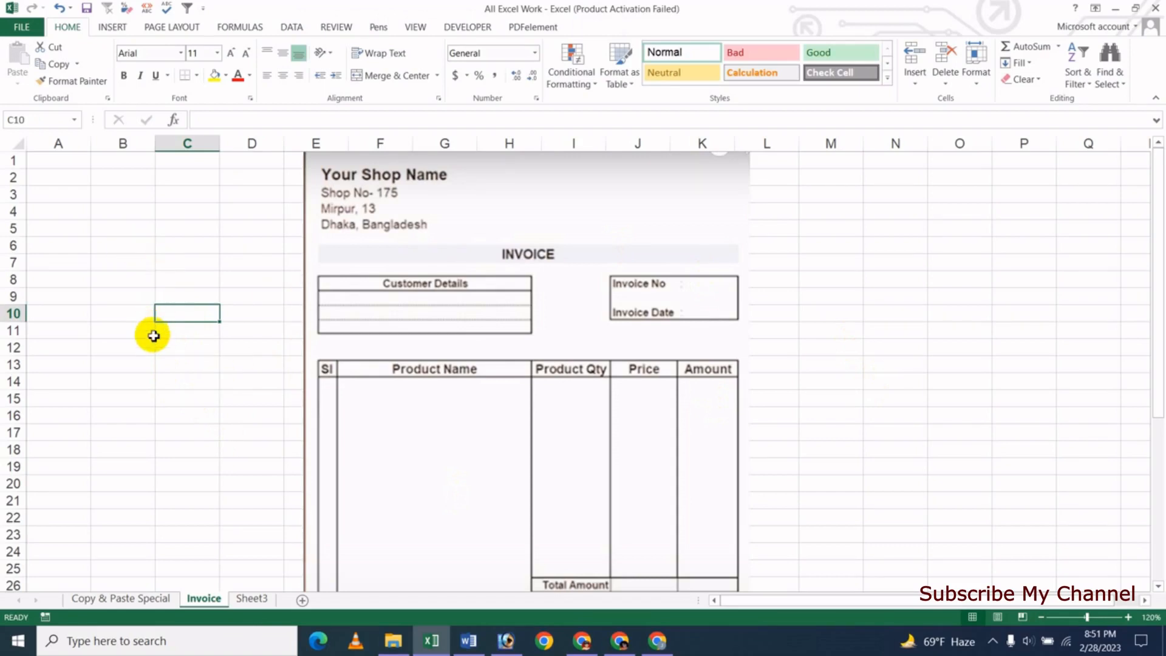
drag(333, 273, 355, 285)
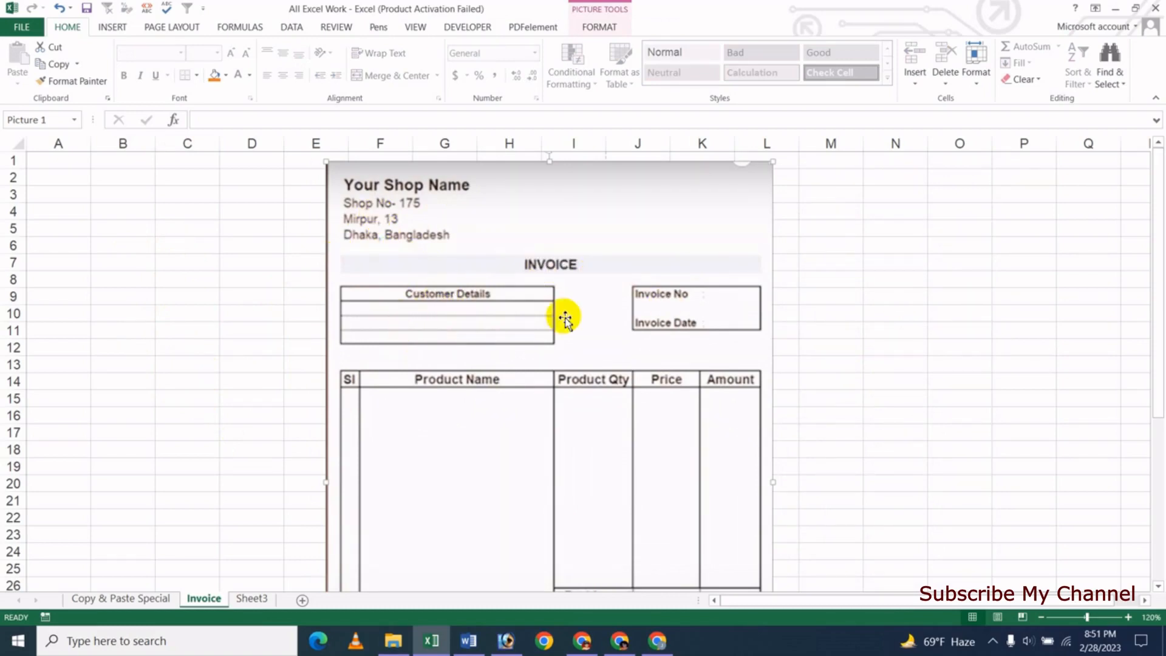
scroll(782, 359, down, 1)
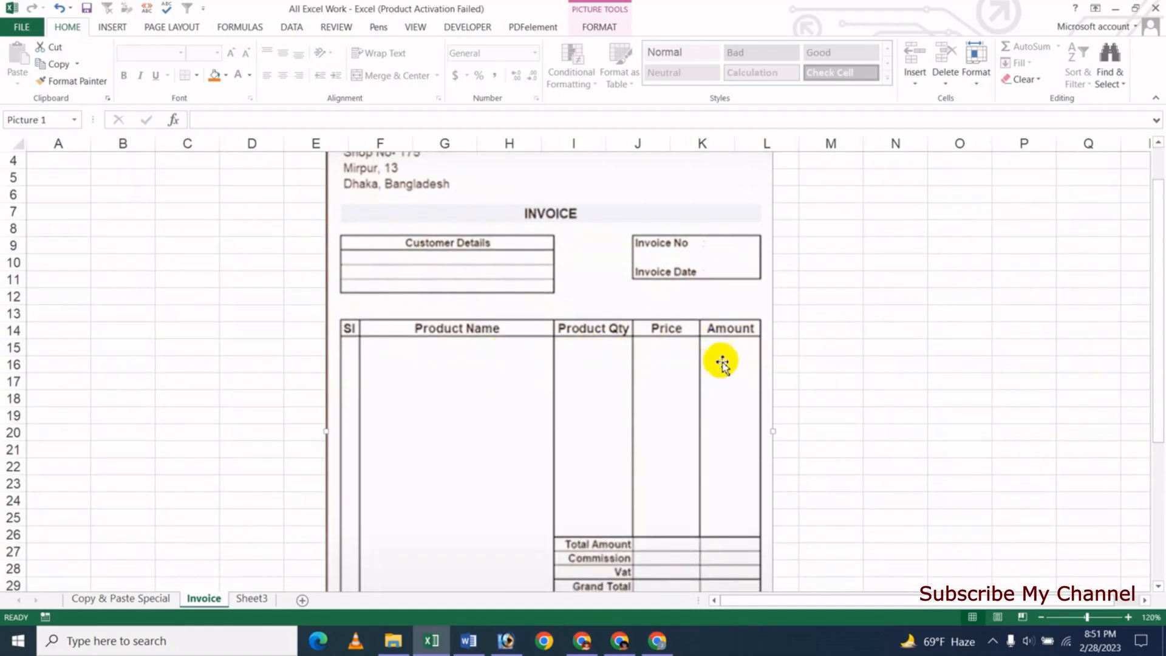
scroll(778, 465, down, 2)
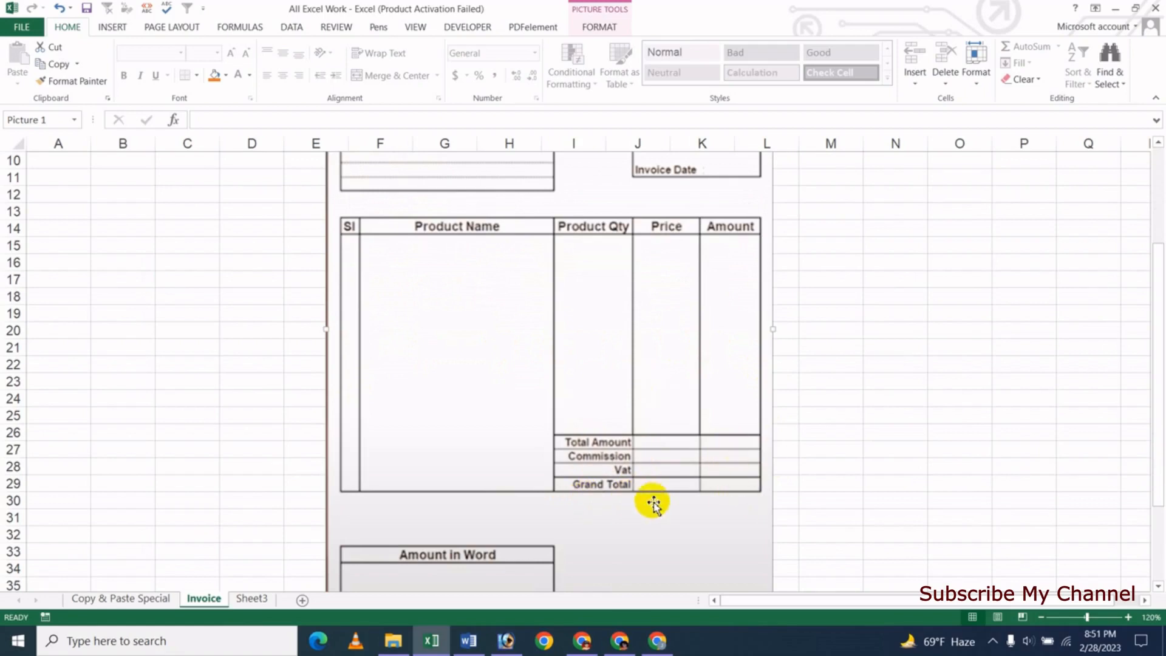
scroll(653, 503, down, 2)
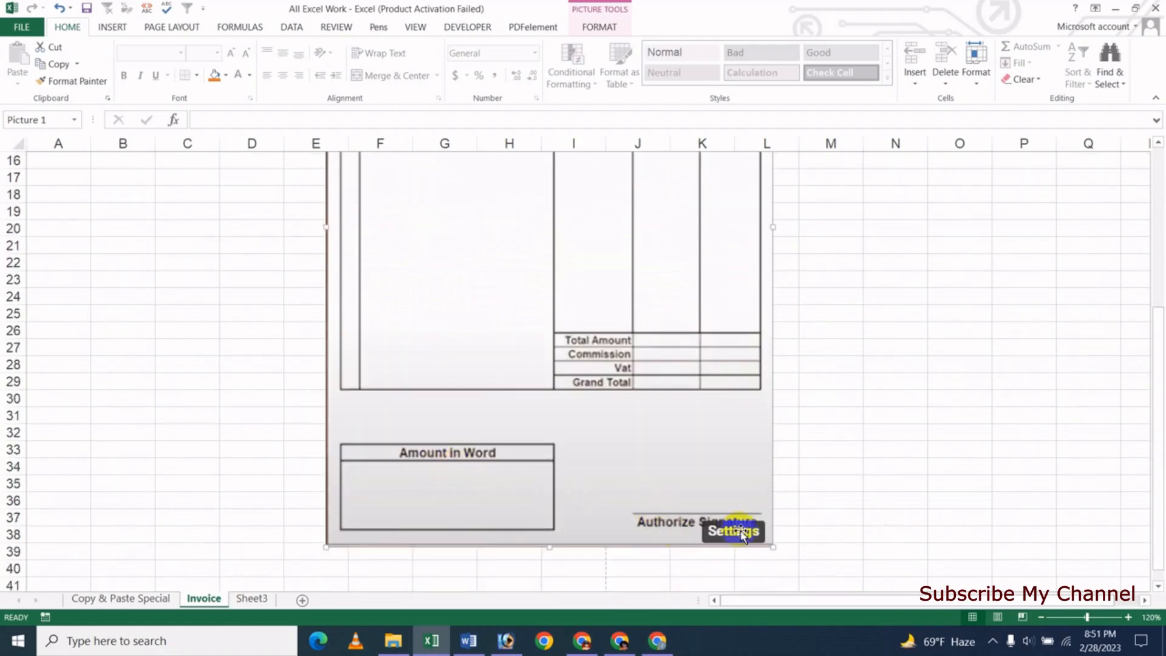
scroll(658, 500, up, 5)
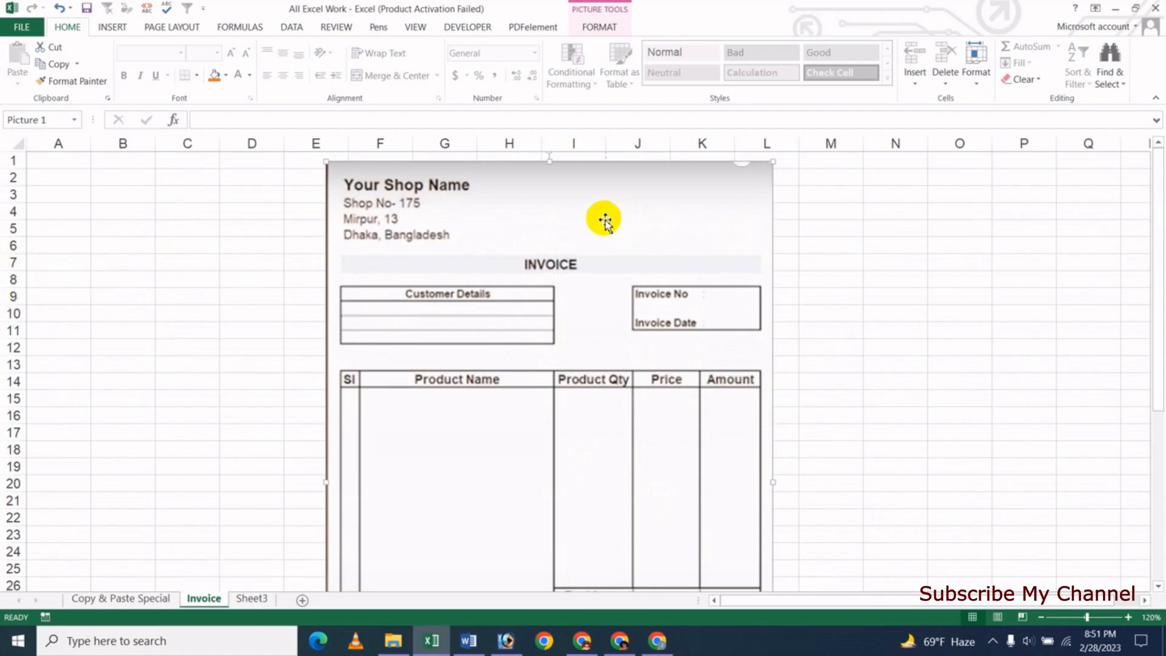
drag(516, 213, 812, 216)
click(175, 212)
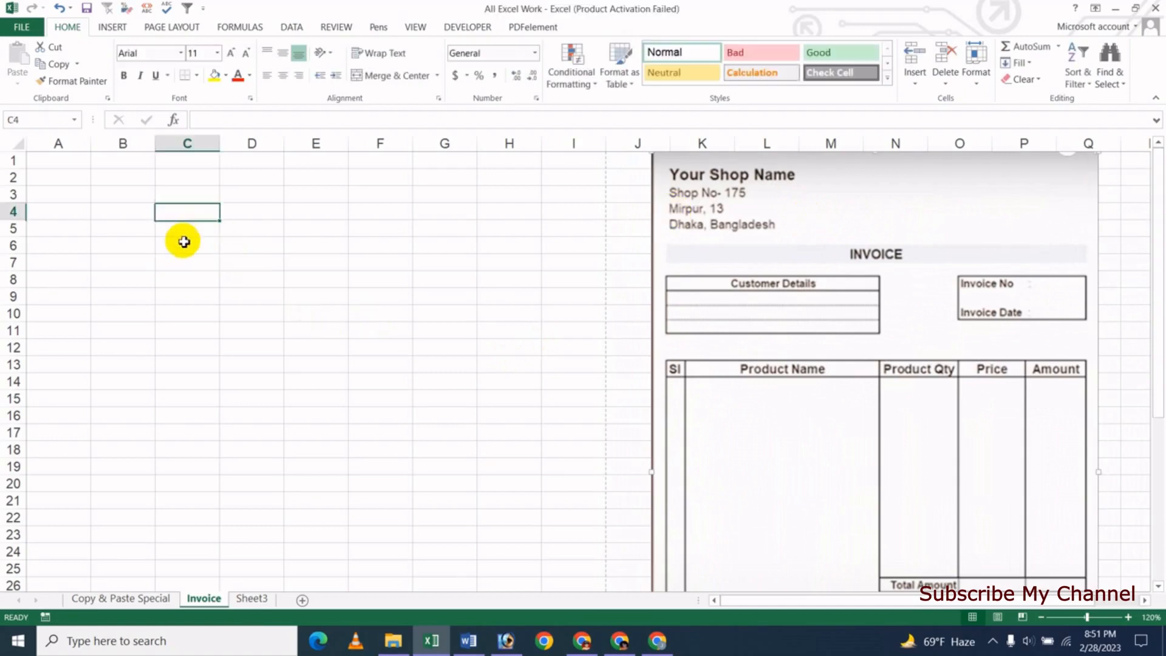
- Enter the shop name 'Jk Online Shop' in cell A1
click(53, 161)
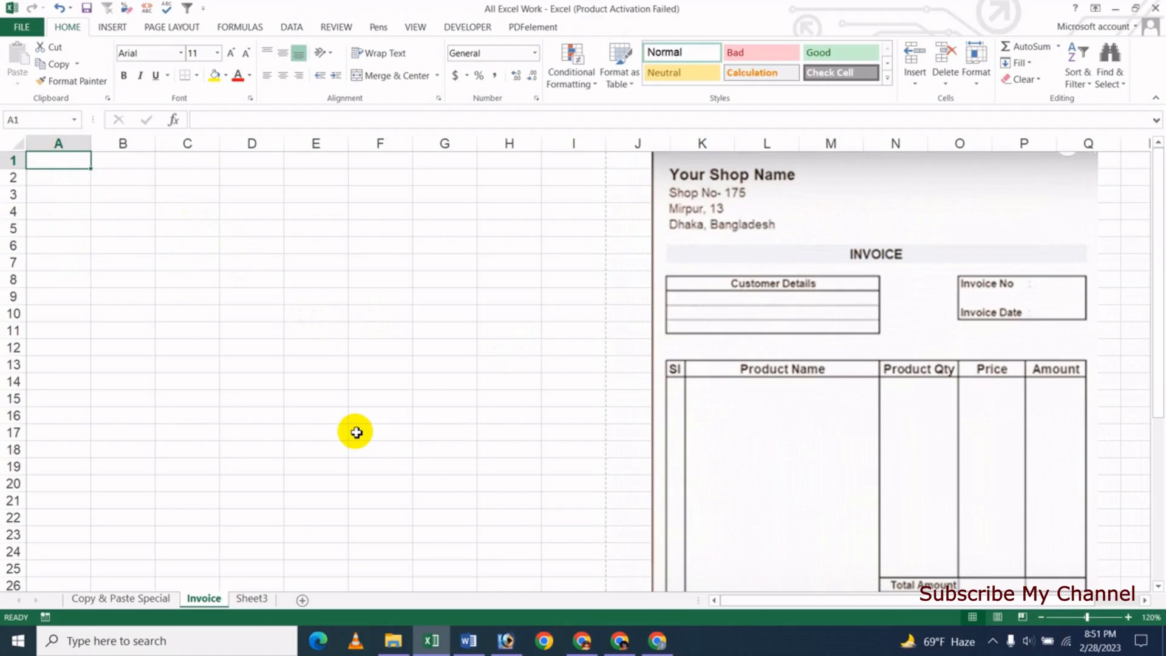
text(Jk Update Technology On)
key(BackSpace)
key(BackSpace)
key(BackSpace)
key(BackSpace)
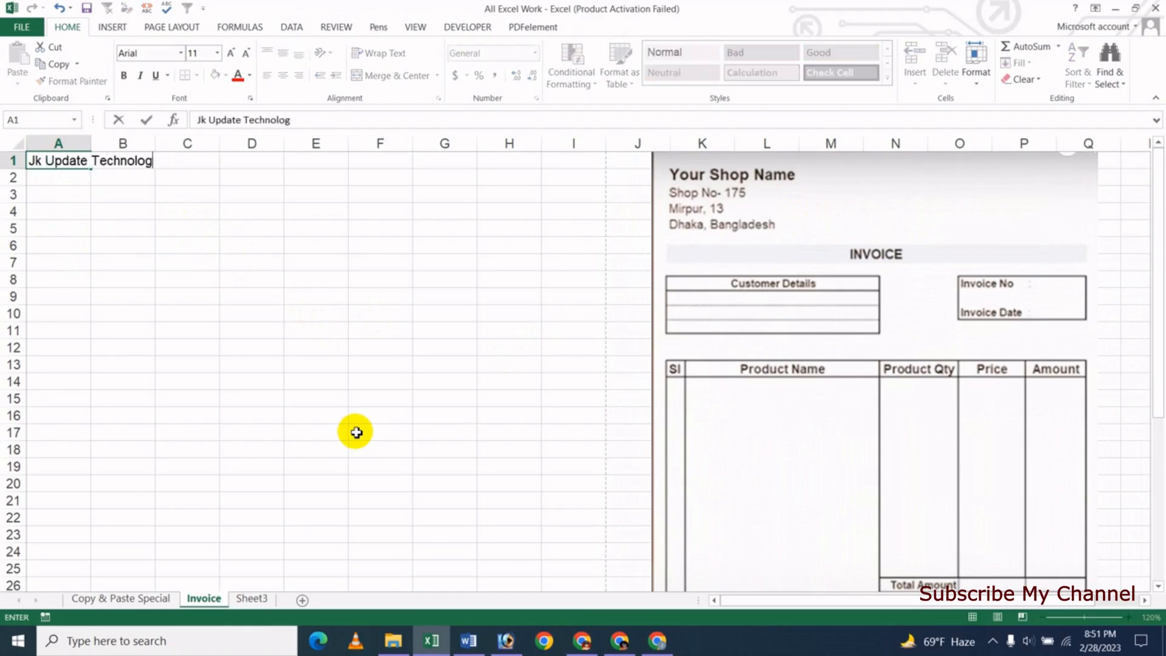
key(BackSpace)
key(BackSpace)
key(BackSpace)
key(BackSpace)
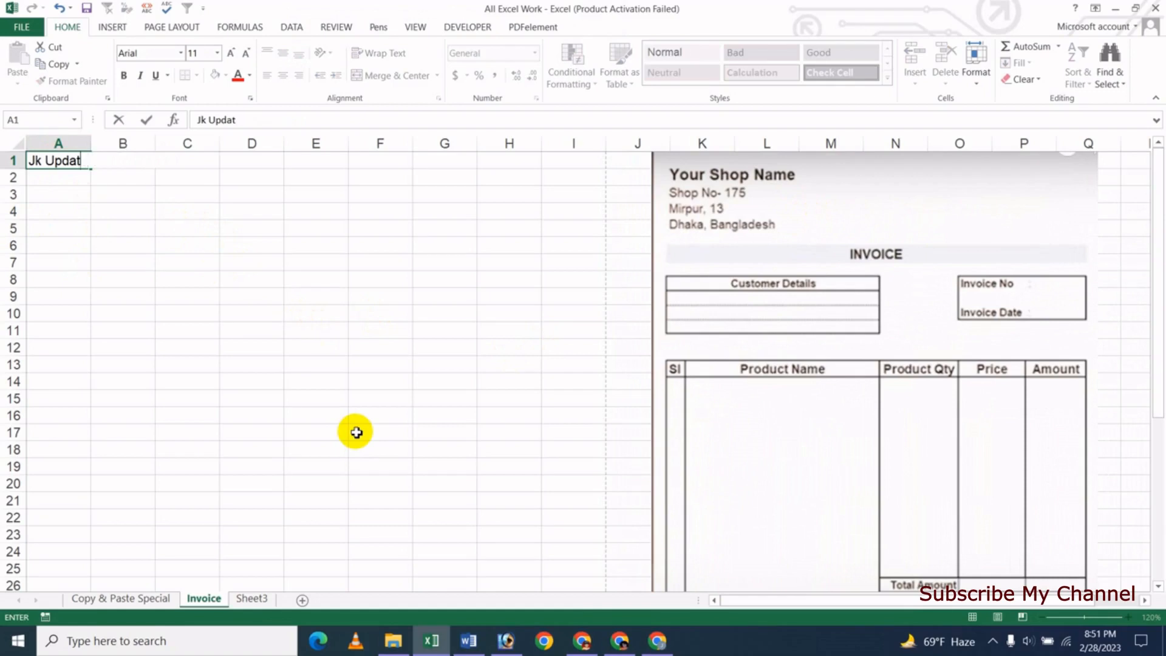
key(BackSpace)
key(BackSpace)
key(BackSpace)
text(Onlin)
key(Return)
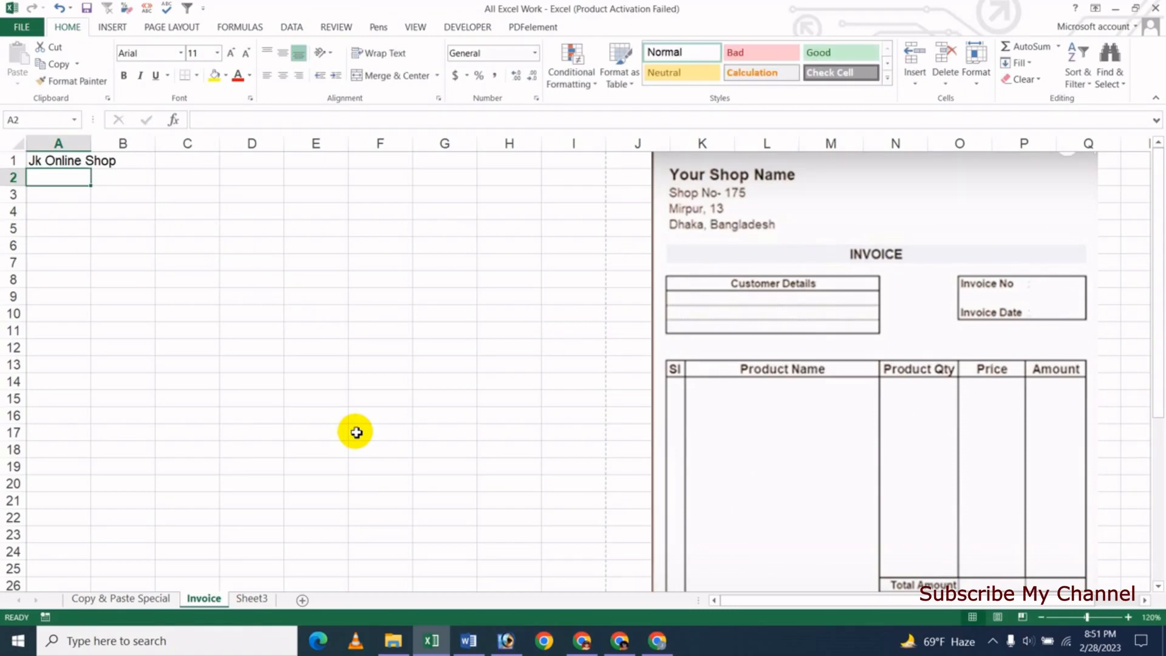
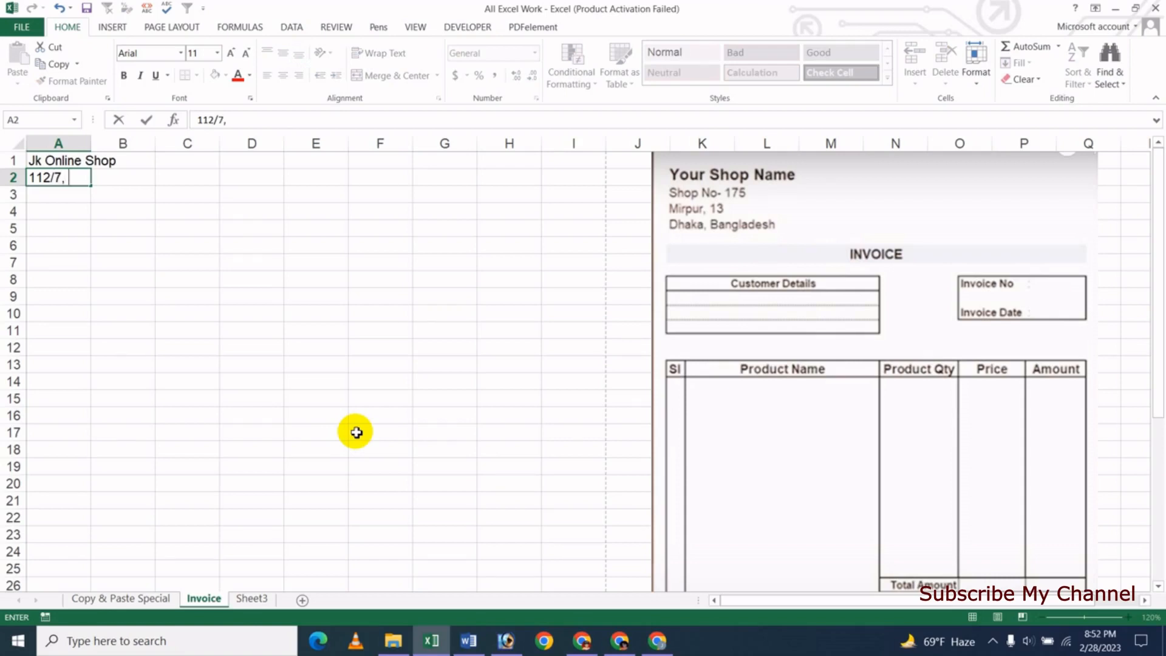
- Enter the shop's three-line address in cells A2 to A4
key(Return)
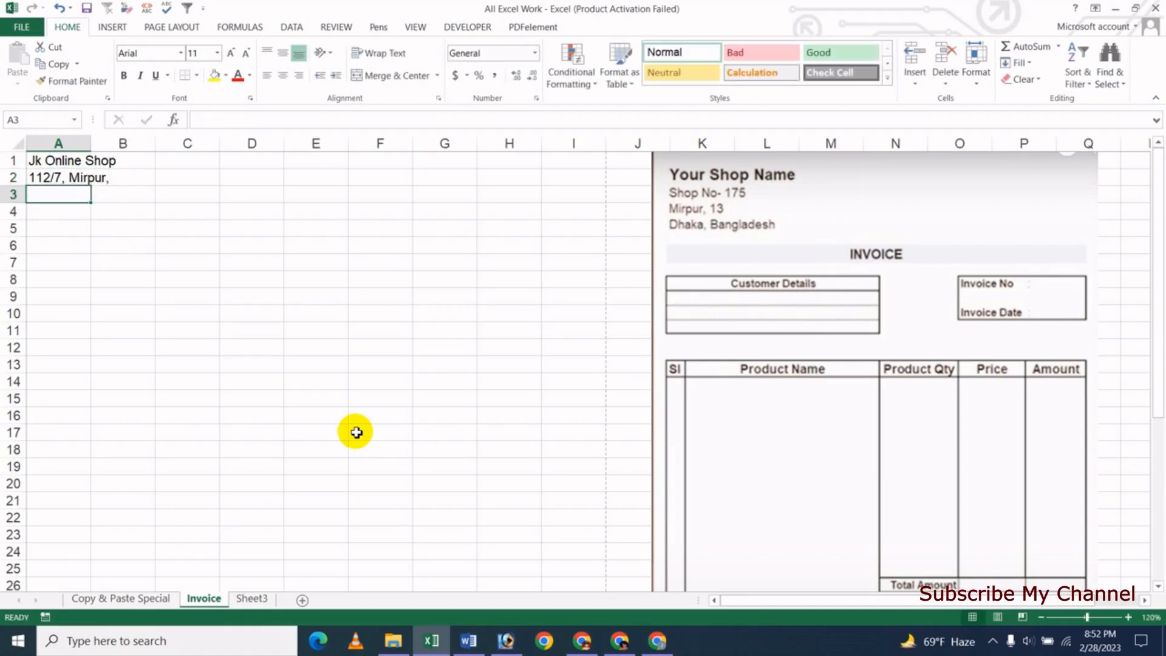
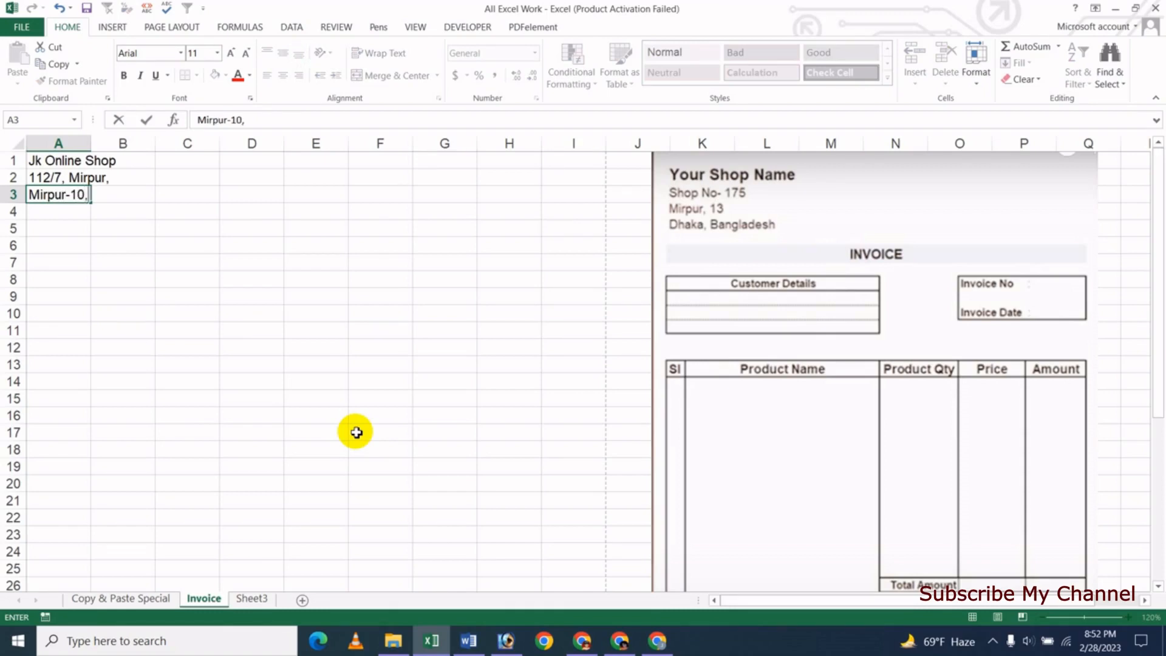
key(Return)
text(Dhak)
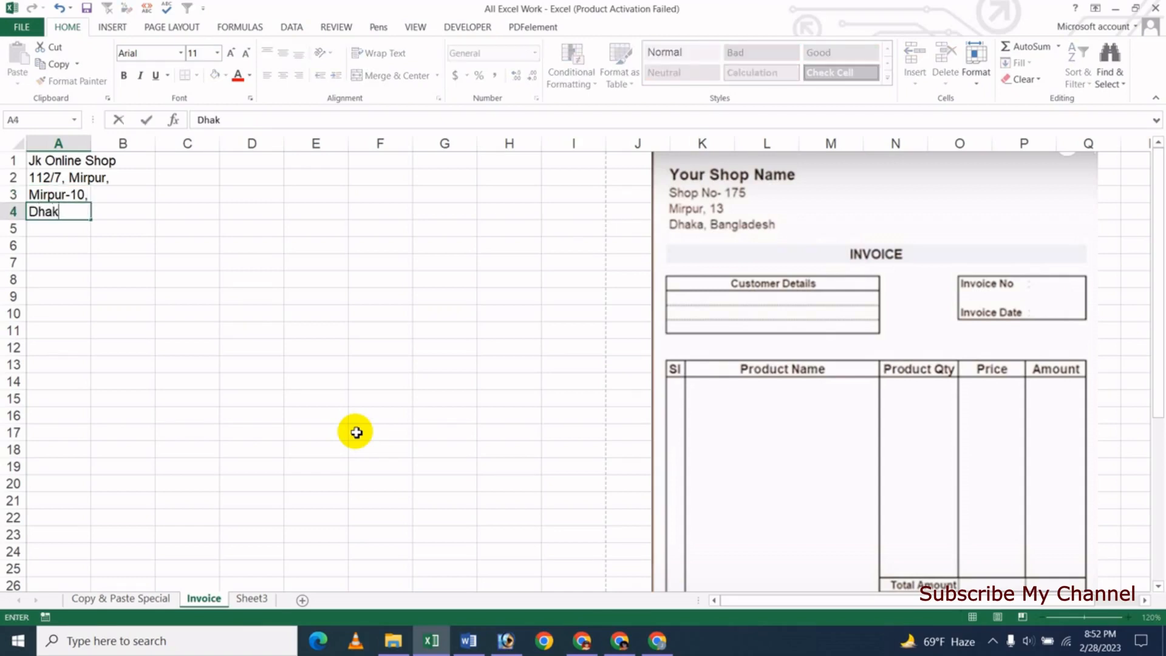
text(a, bangla)
key(BackSpace)
key(BackSpace)
key(BackSpace)
text(Banglad)
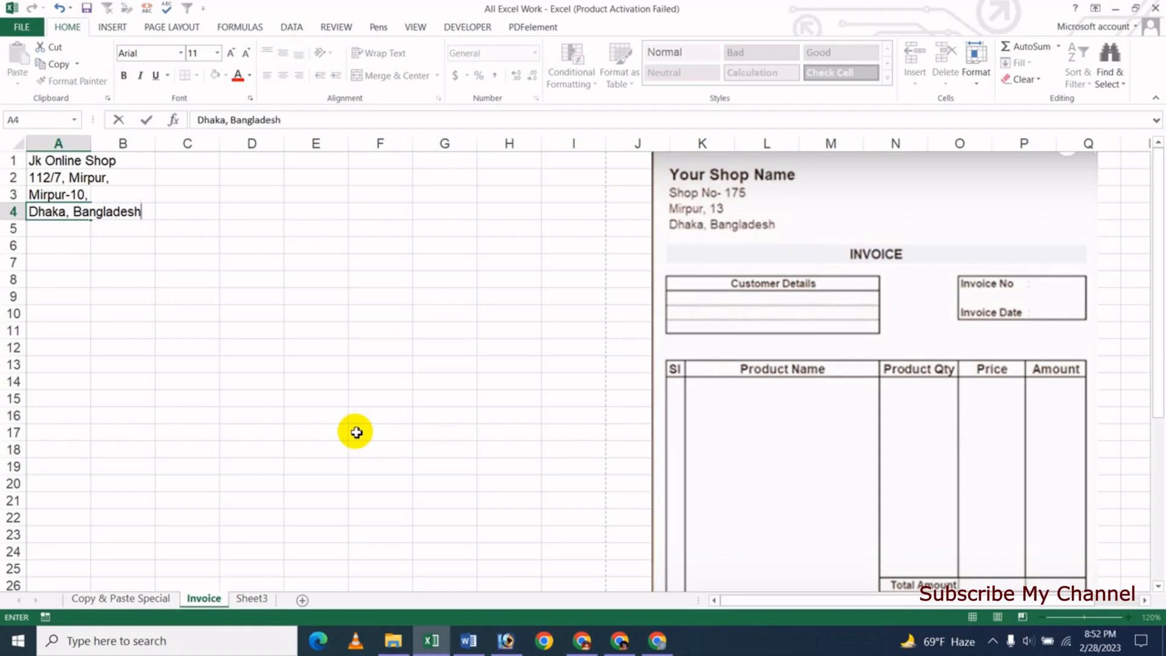
text(esh)
key(Return)
key(Down)
key(Down)
key(Up)
key(Up)
key(Up)
key(Up)
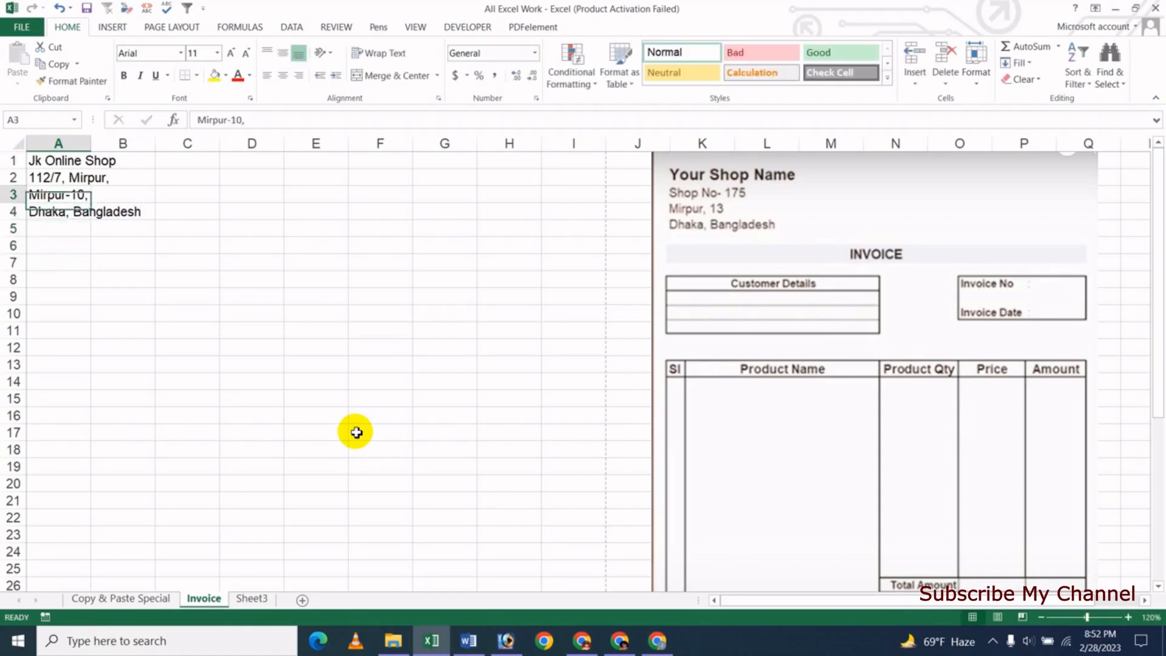
key(Up)
key(Up)
key(Down)
key(Down)
key(Down)
key(Down)
key(Down)
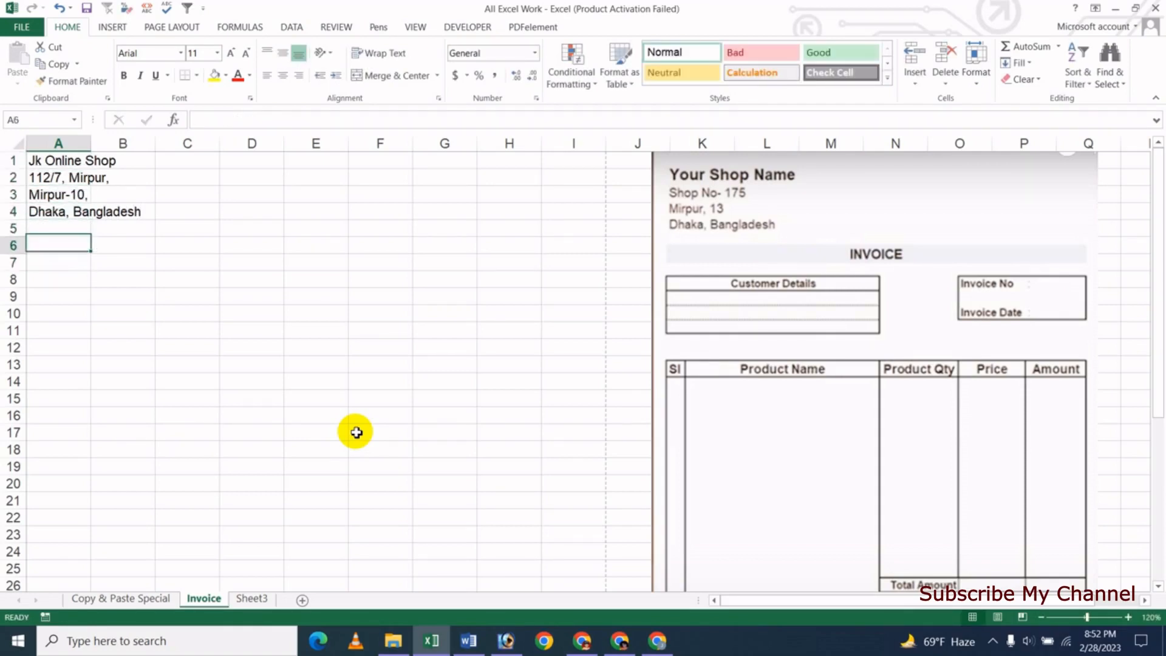
key(Down)
key(Up)
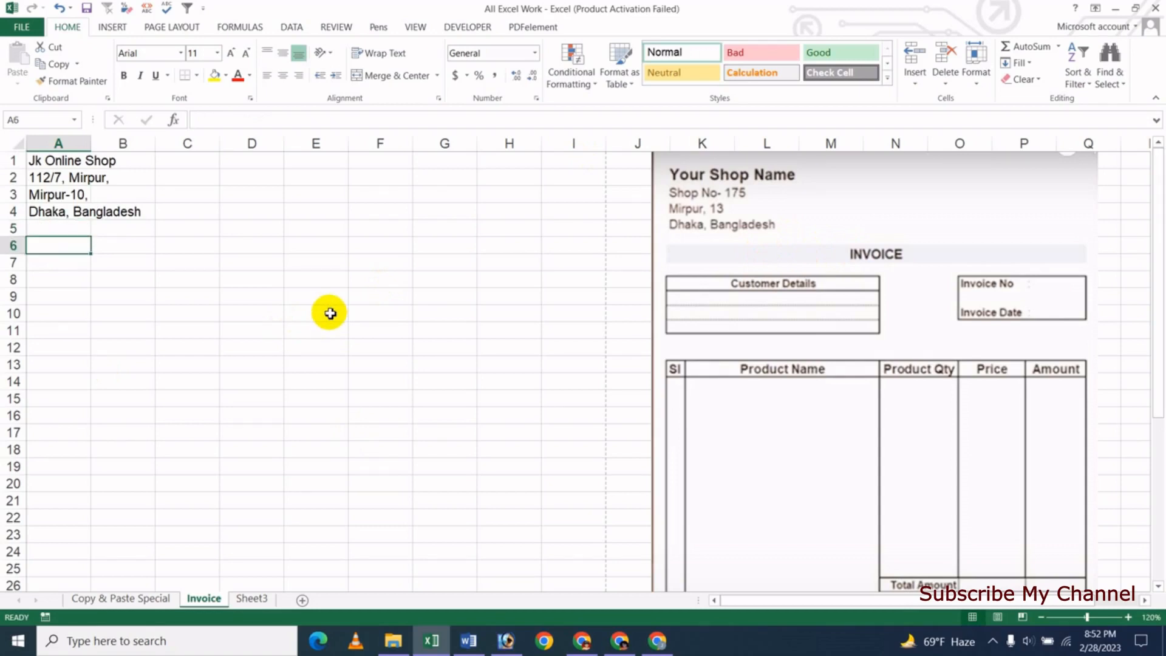
- Add the title 'Invoice' in A6 and 'Customer Details' in A8
text(Invo)
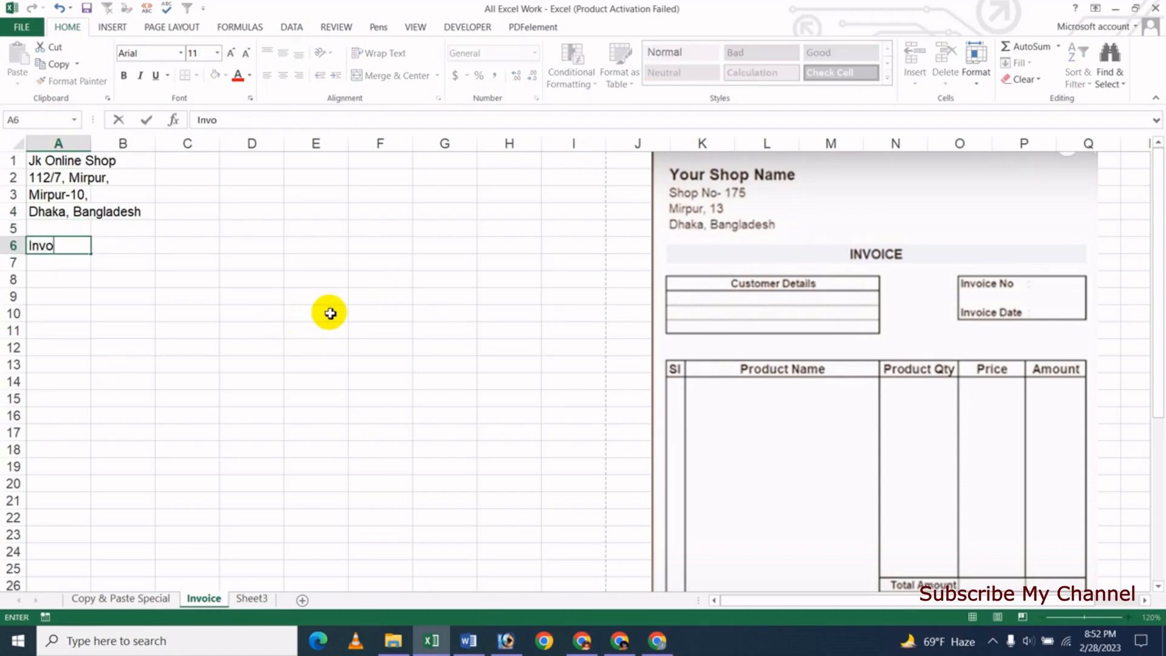
text(ice)
key(Return)
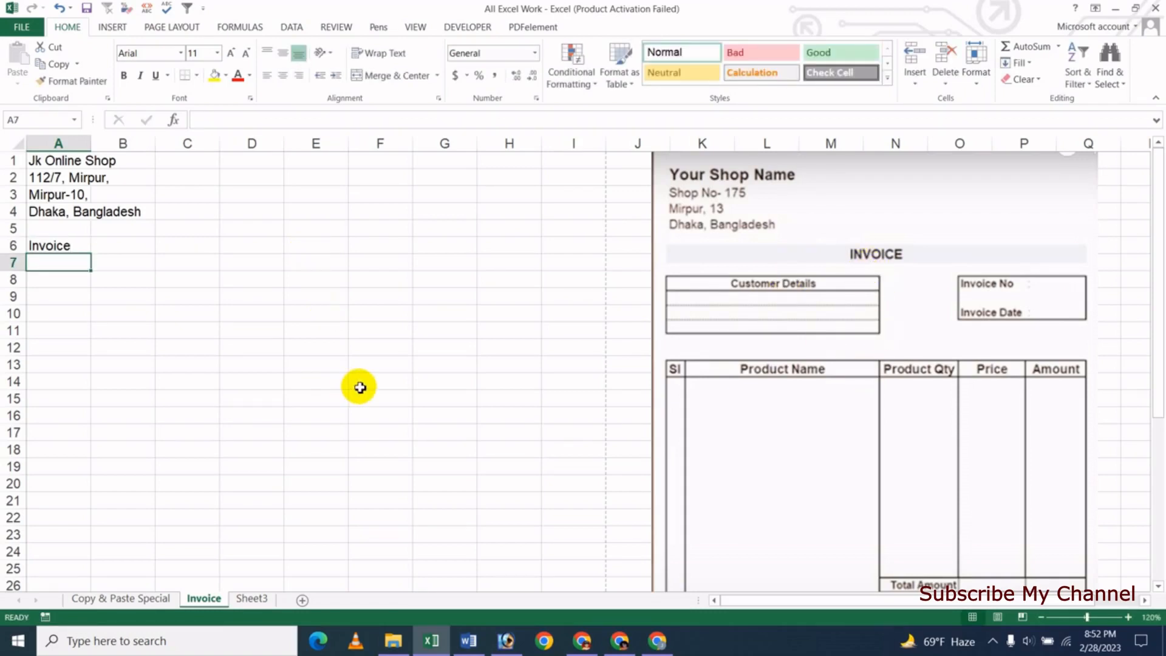
key(Return)
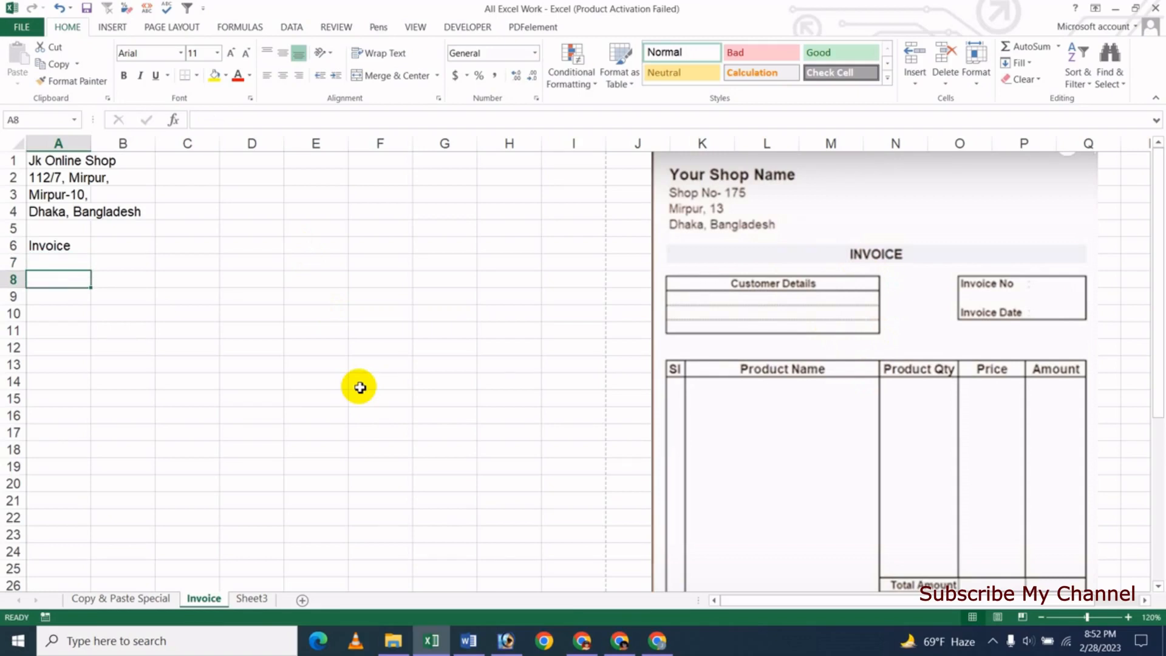
text(Cu)
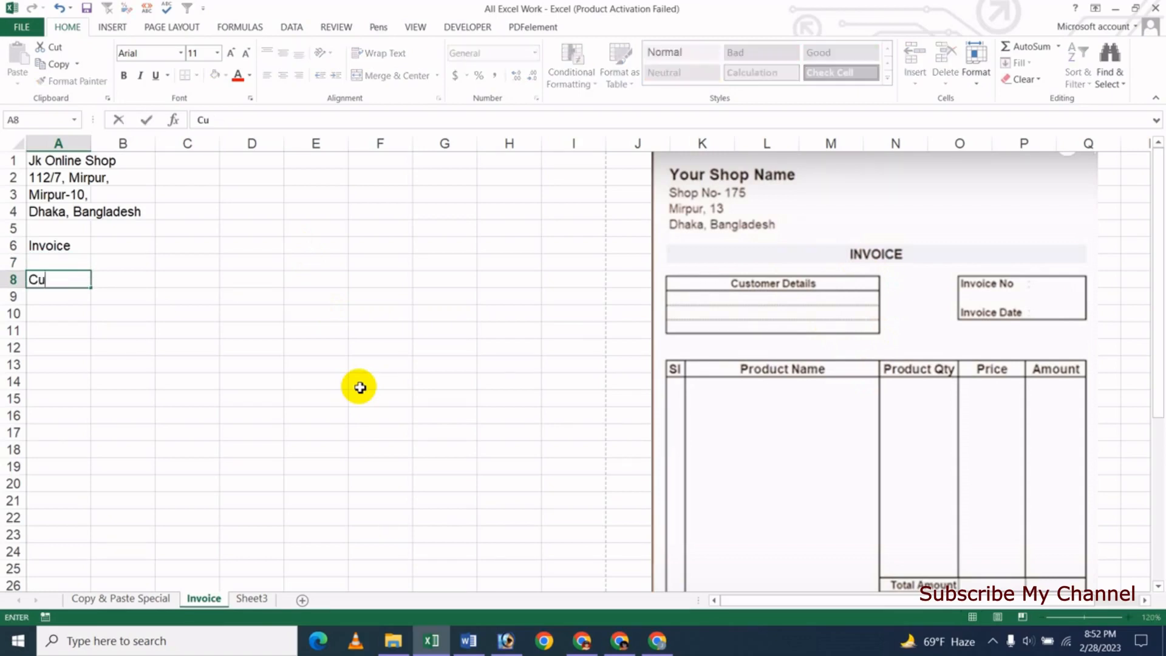
text(stomer De)
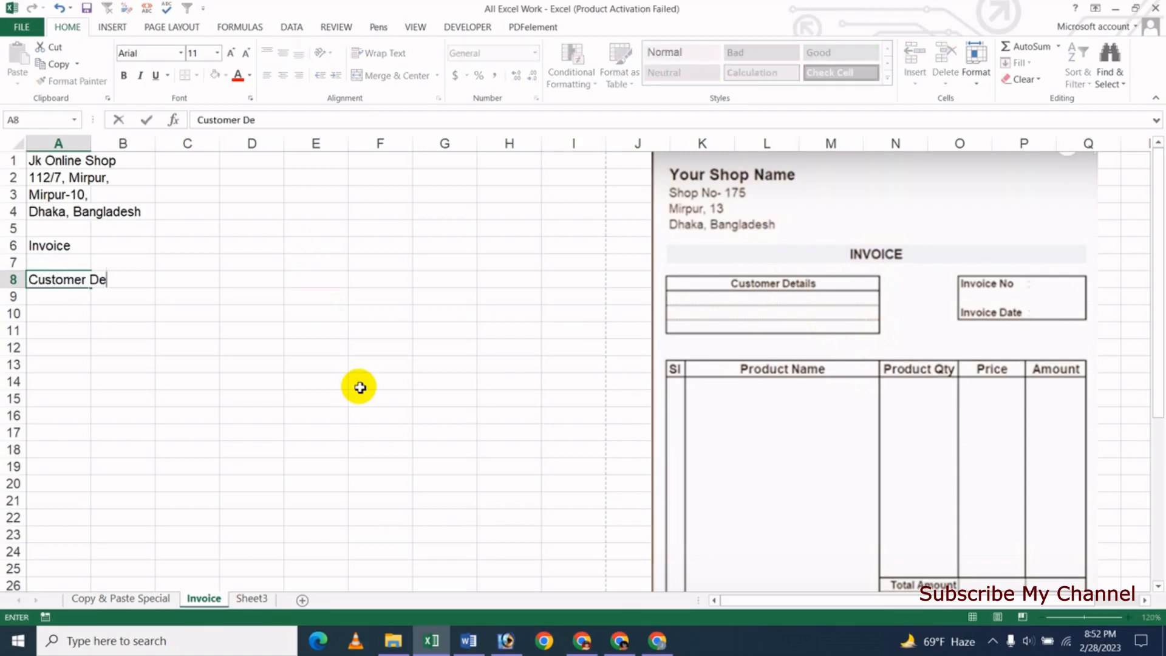
text(tails)
key(Return)
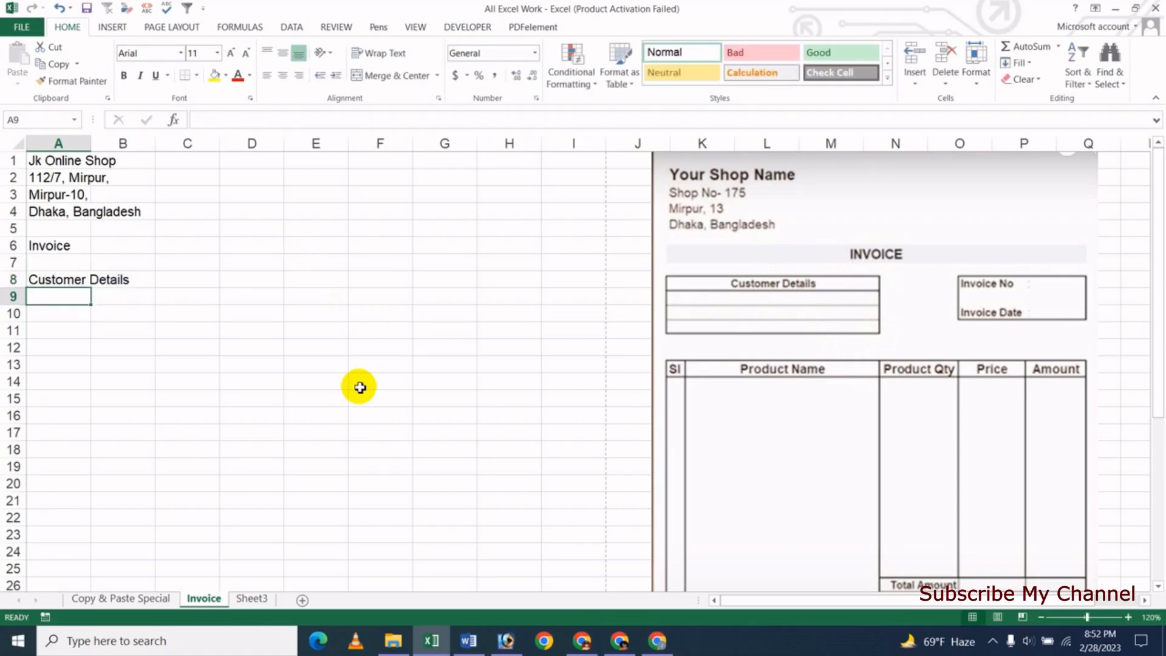
key(Up)
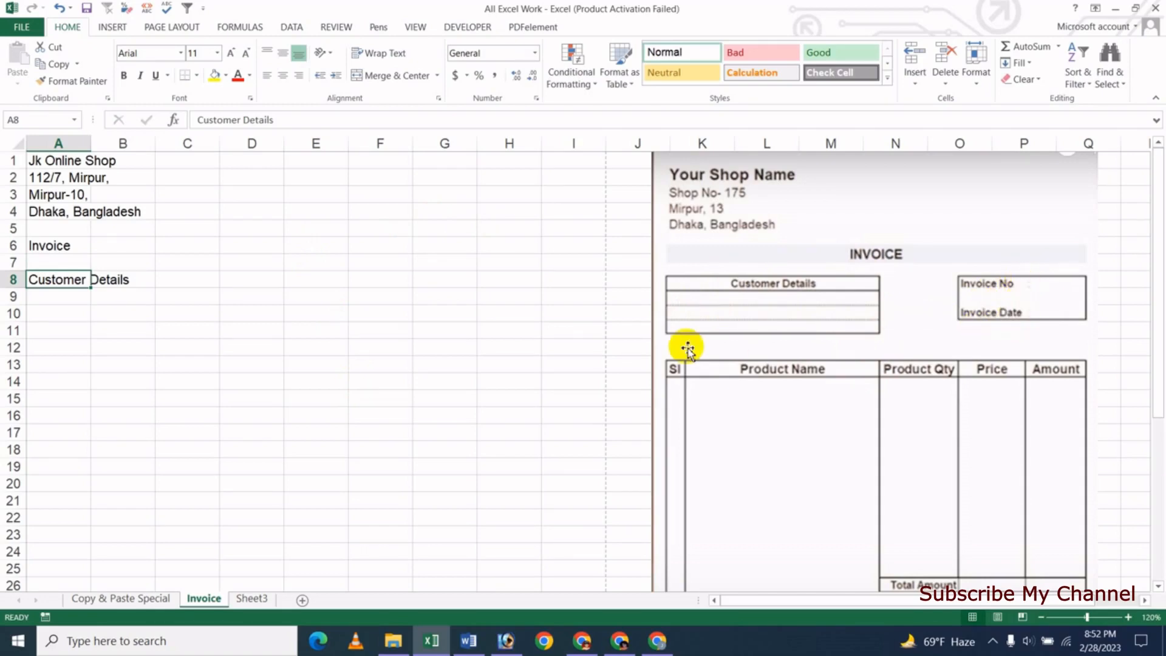
- Label E8 'Invoice No' and E10 'Invoice Date'
key(Right)
key(Right)
key(Right)
key(Right)
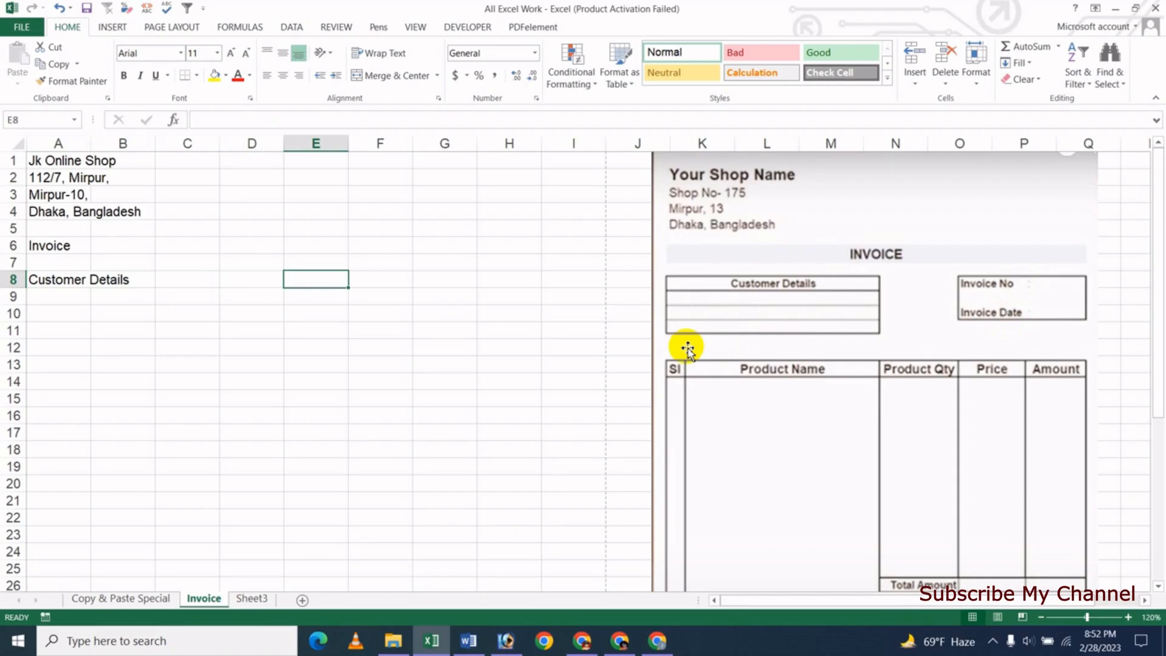
text(INvo)
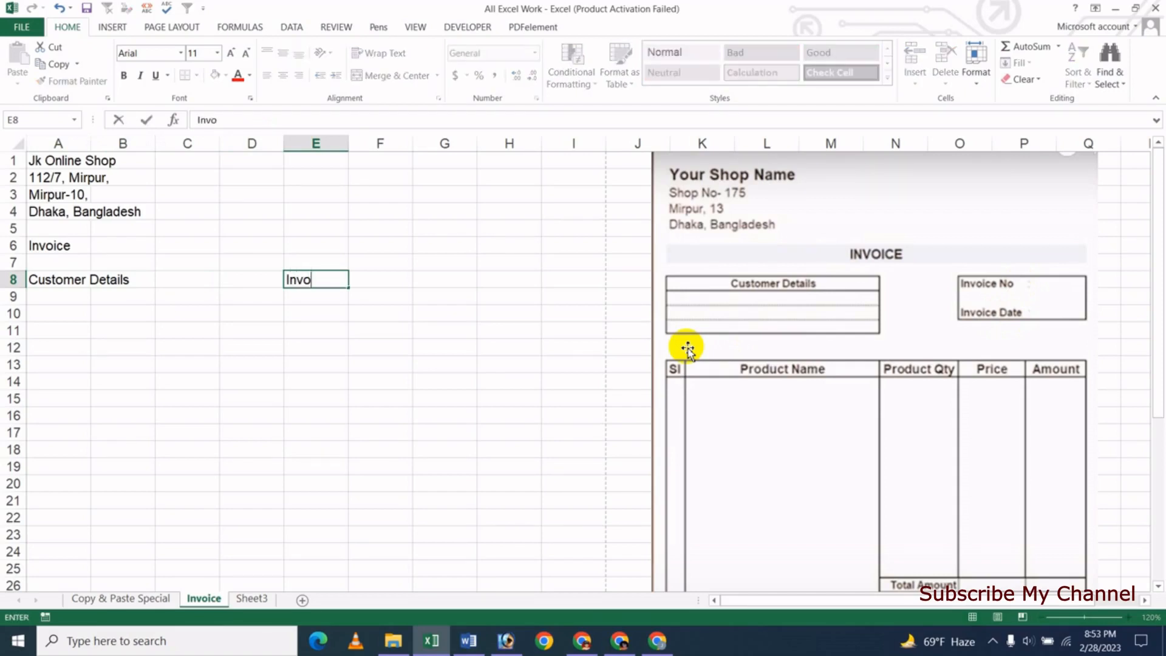
text(ice No)
key(Return)
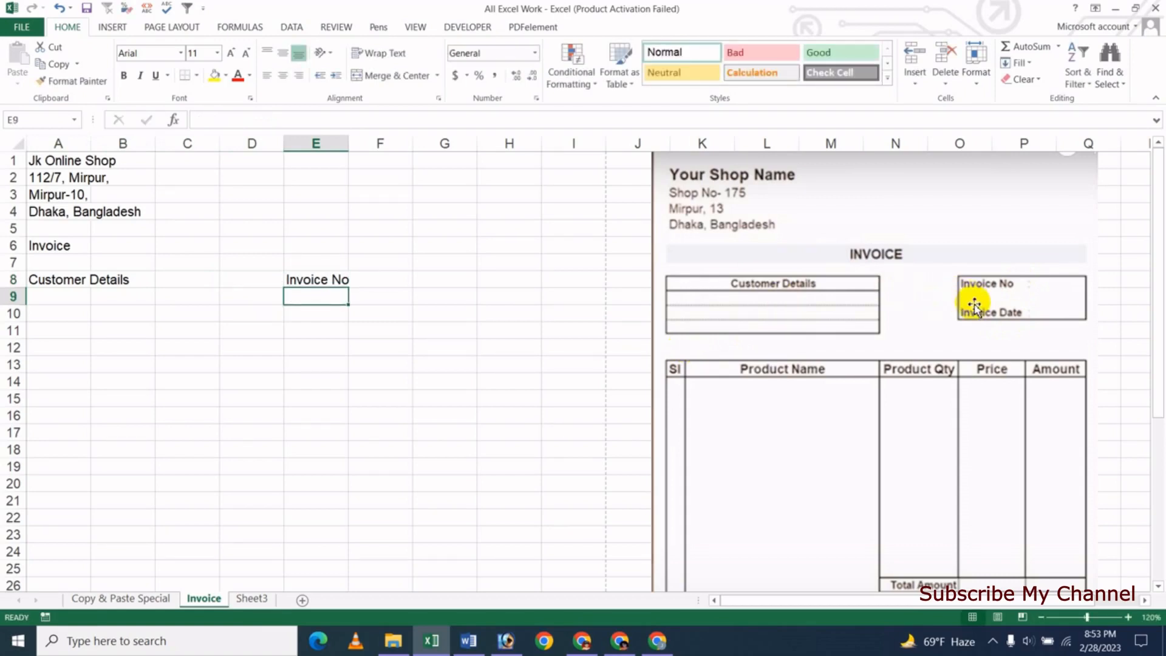
key(Down)
key(Up)
key(Down)
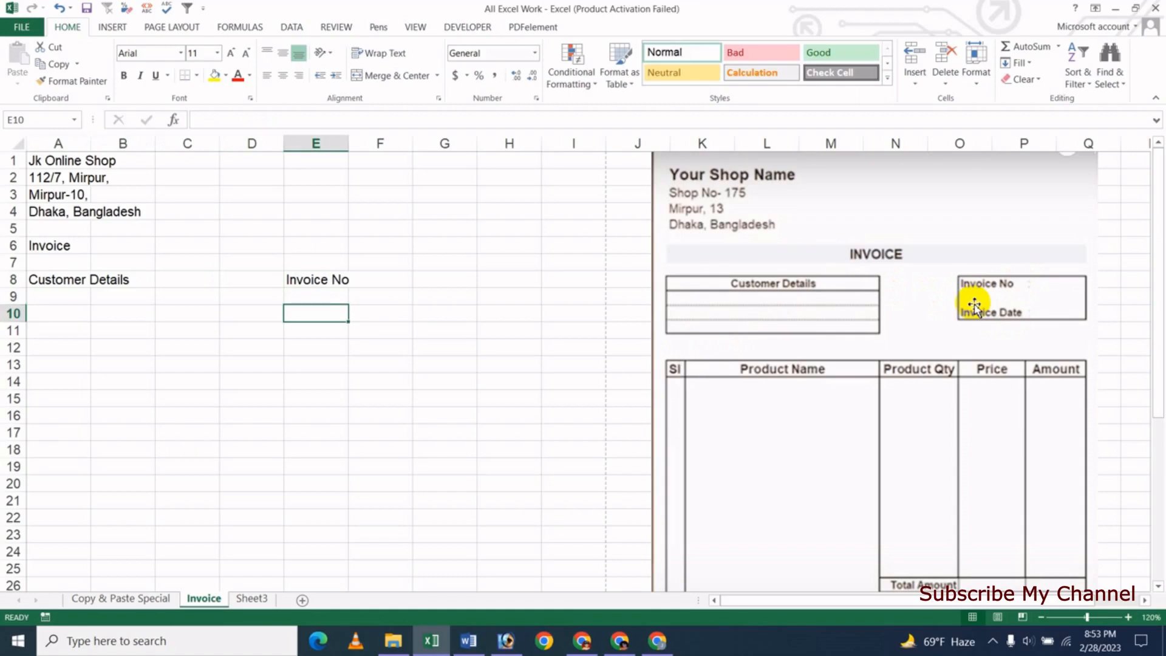
text(In)
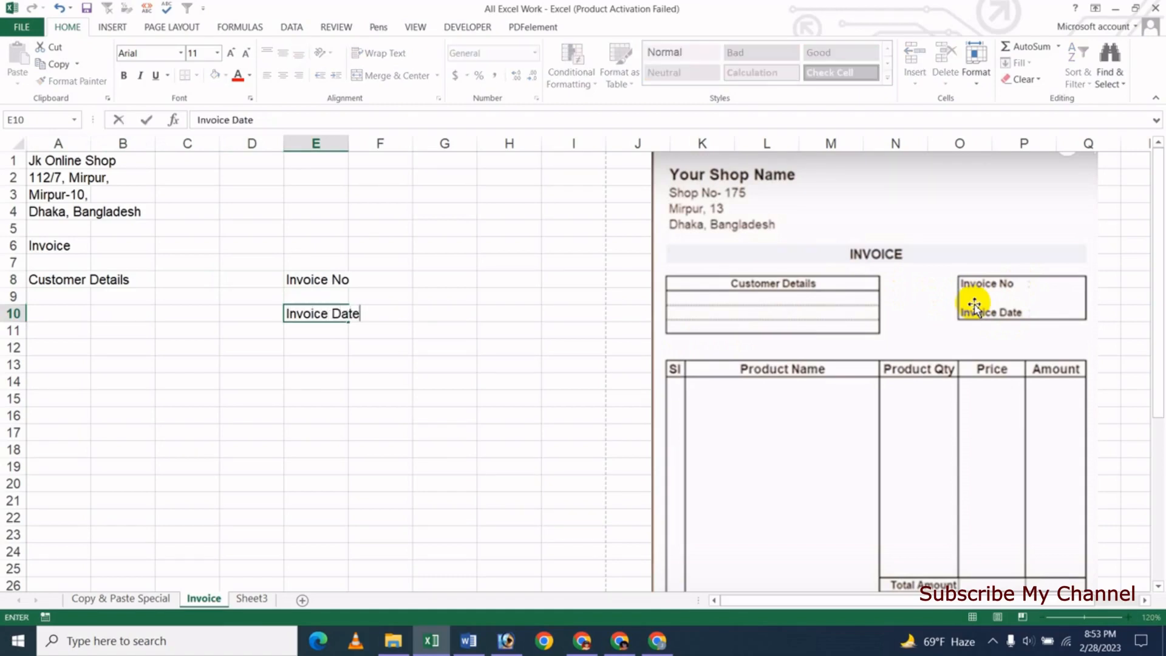
text(voice Date)
key(Return)
key(Up)
key(Up)
key(Up)
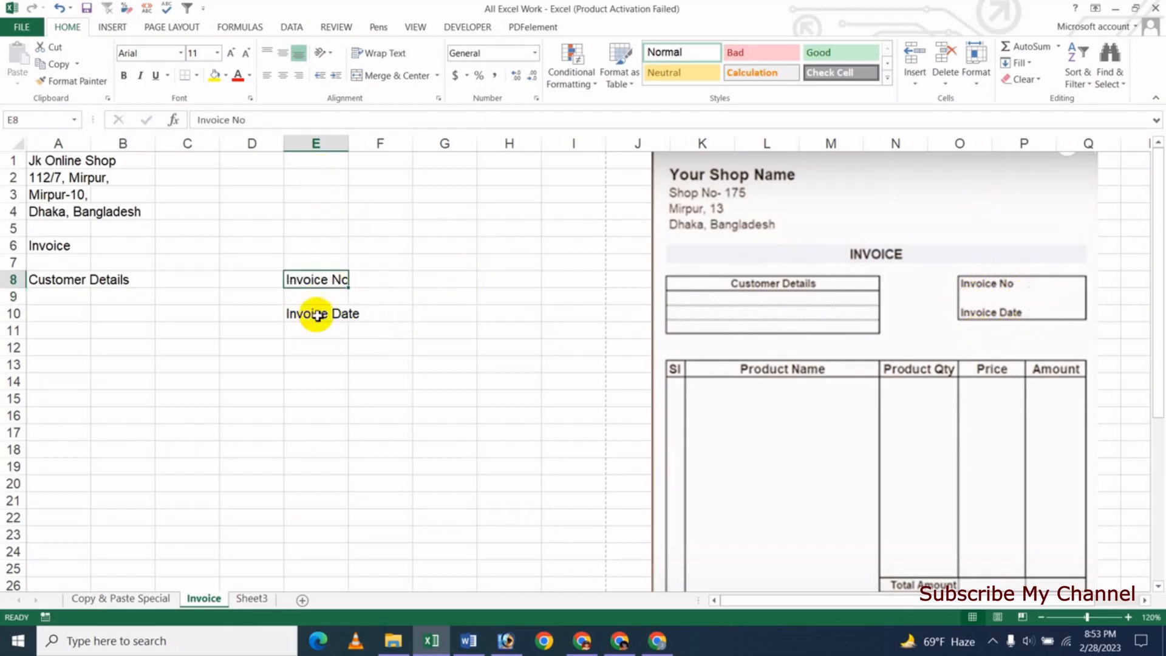
- Put a colon in F8 and F10 beside the invoice labels
click(387, 280)
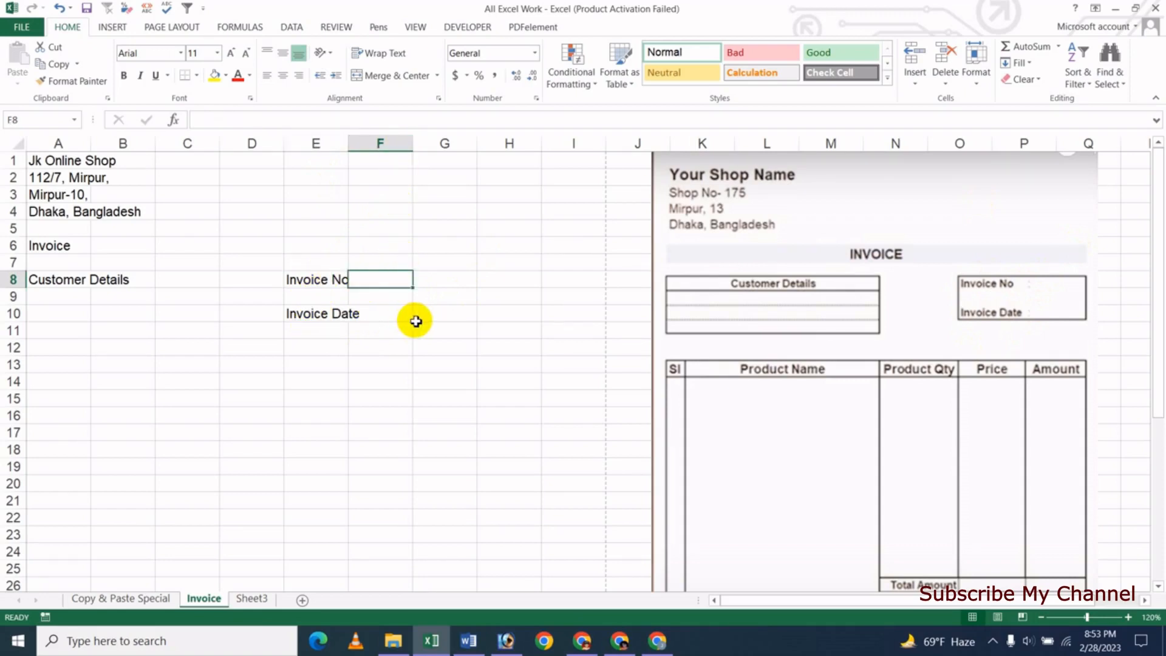
text(:)
key(Down)
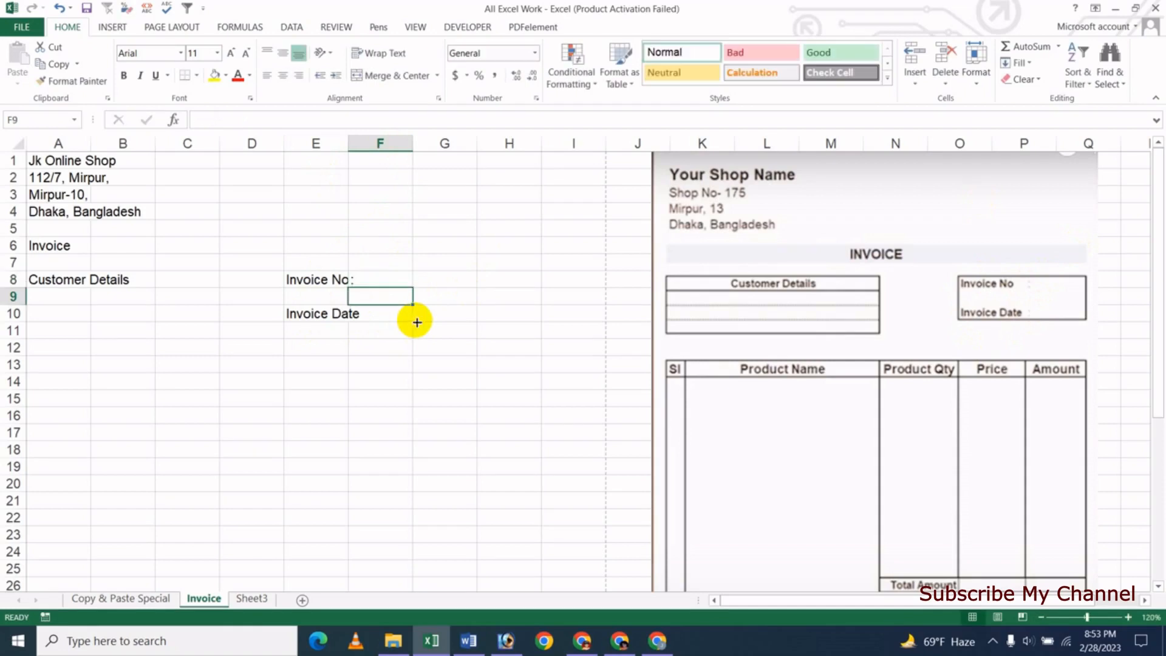
key(Down)
text(:)
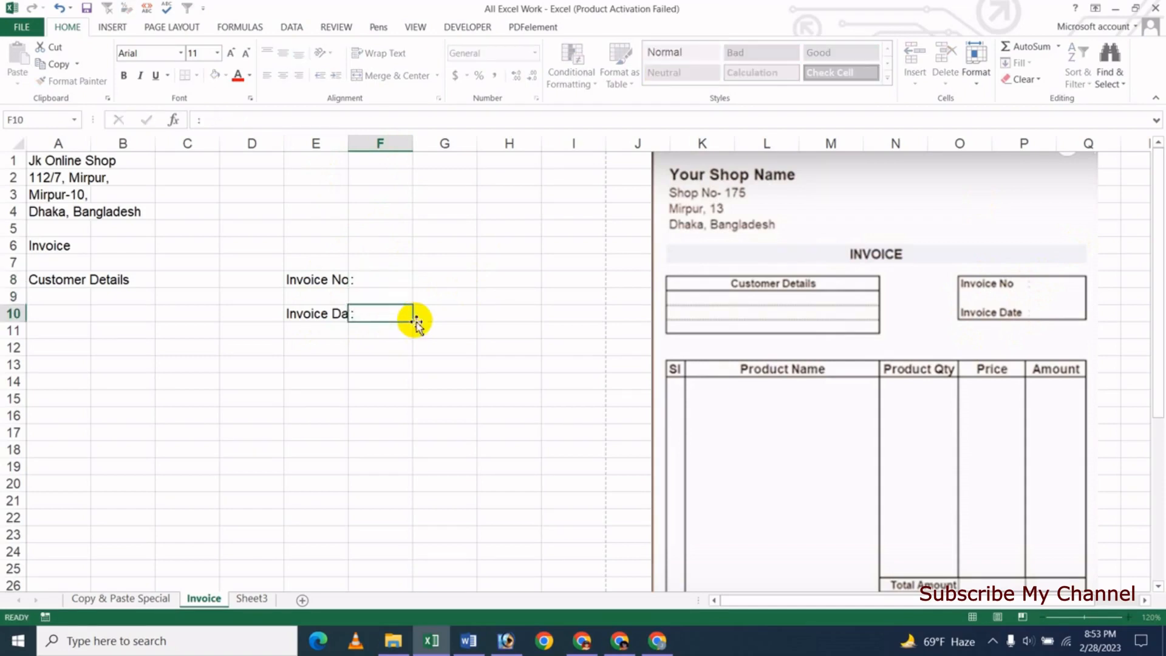
key(Return)
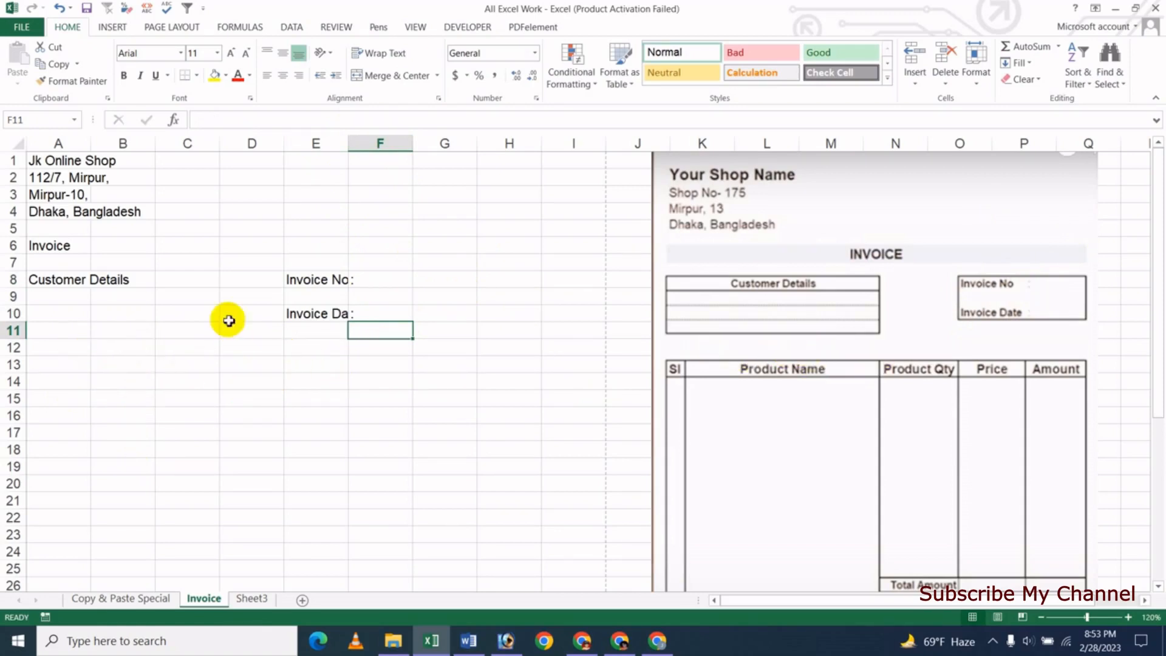
- Type headers Sl No, Product Name, Product Qty, Price, Amount across A12:E12
click(70, 349)
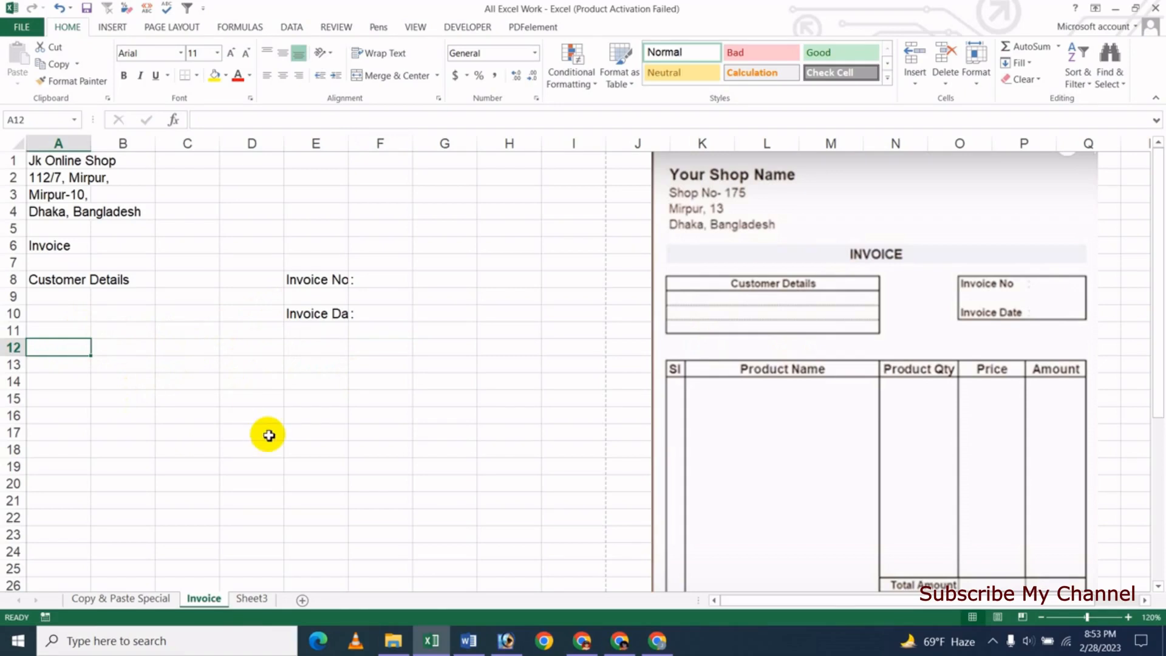
text(Sl)
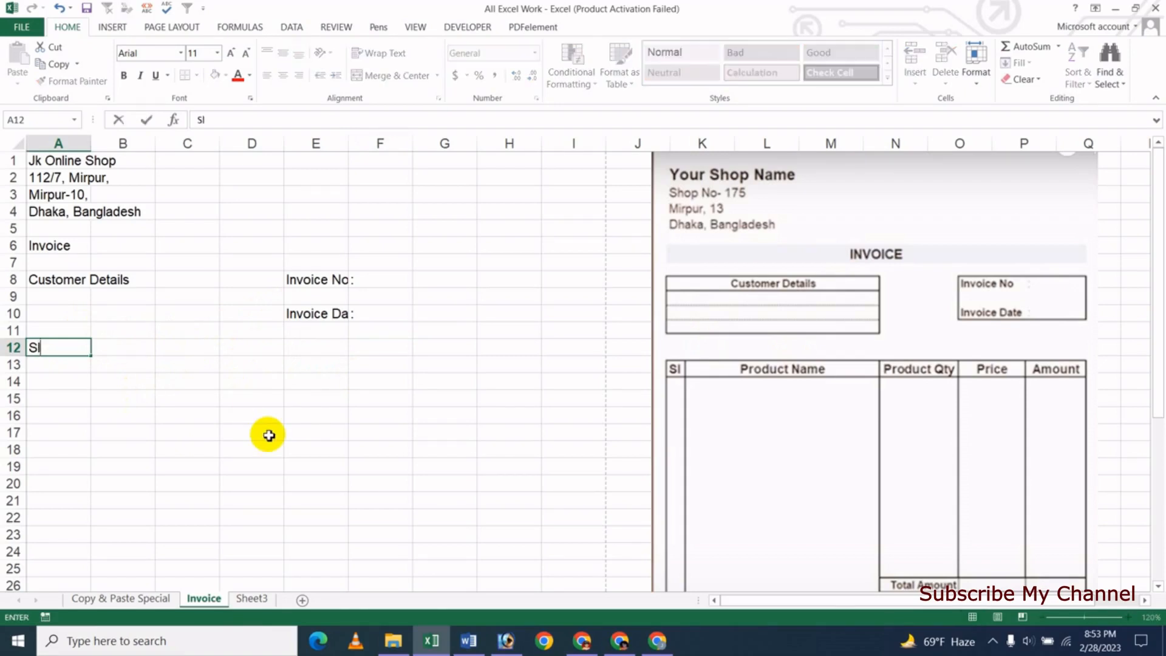
text( No)
key(Tab)
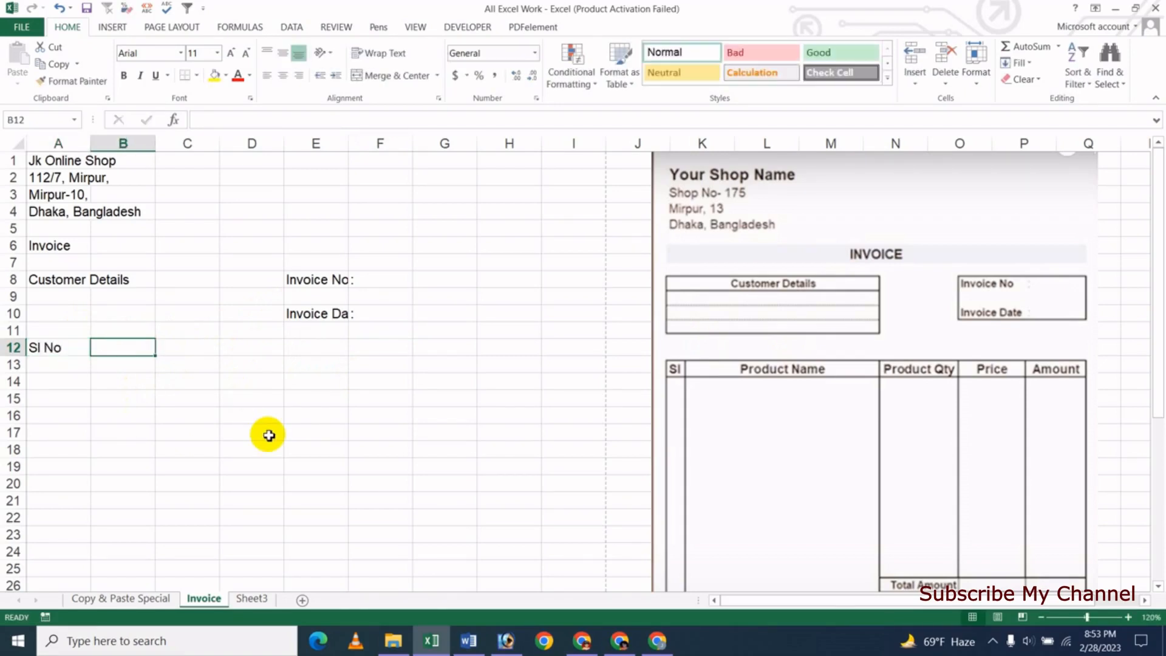
text(Prdou)
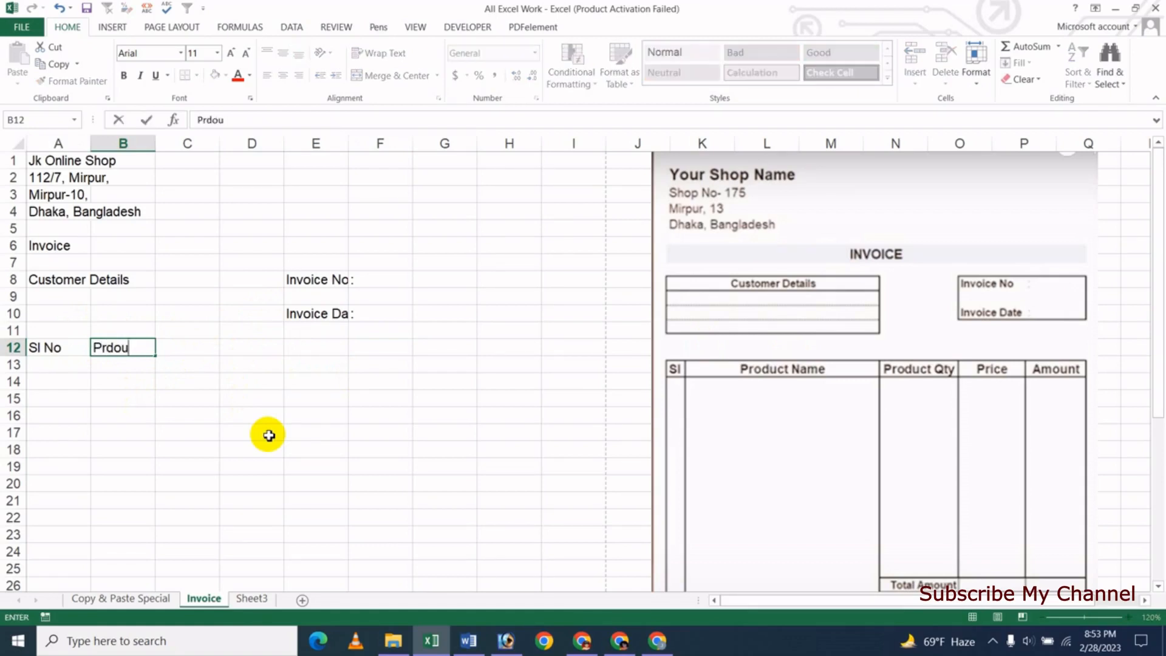
key(BackSpace)
text(oduct Name)
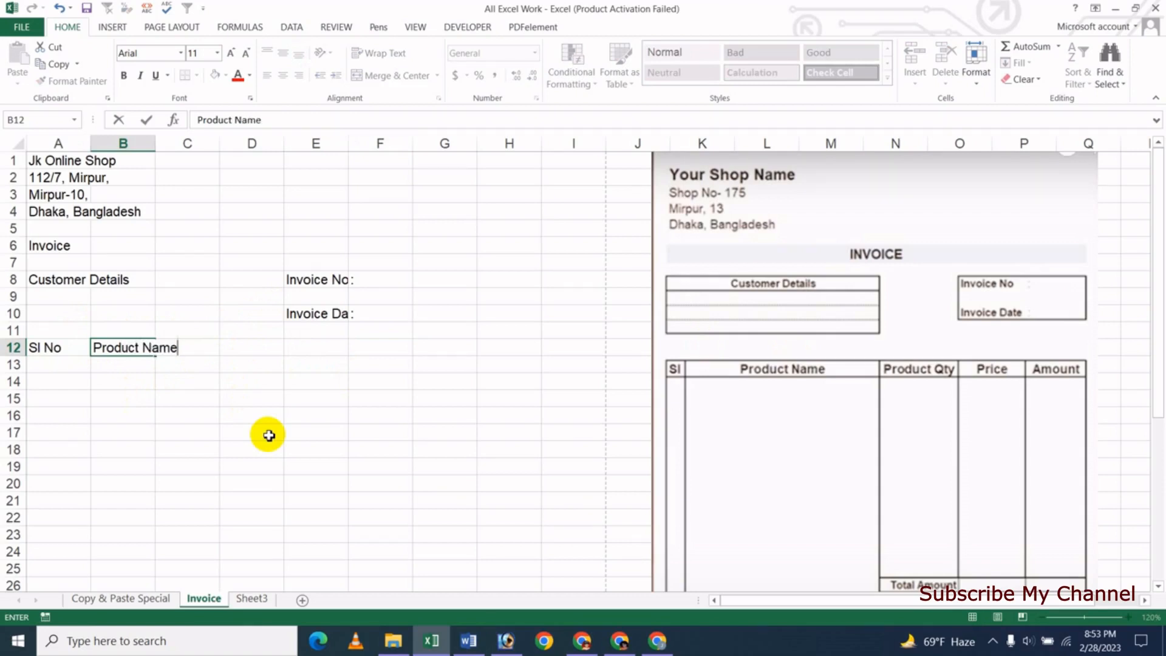
key(Tab)
text(Produ)
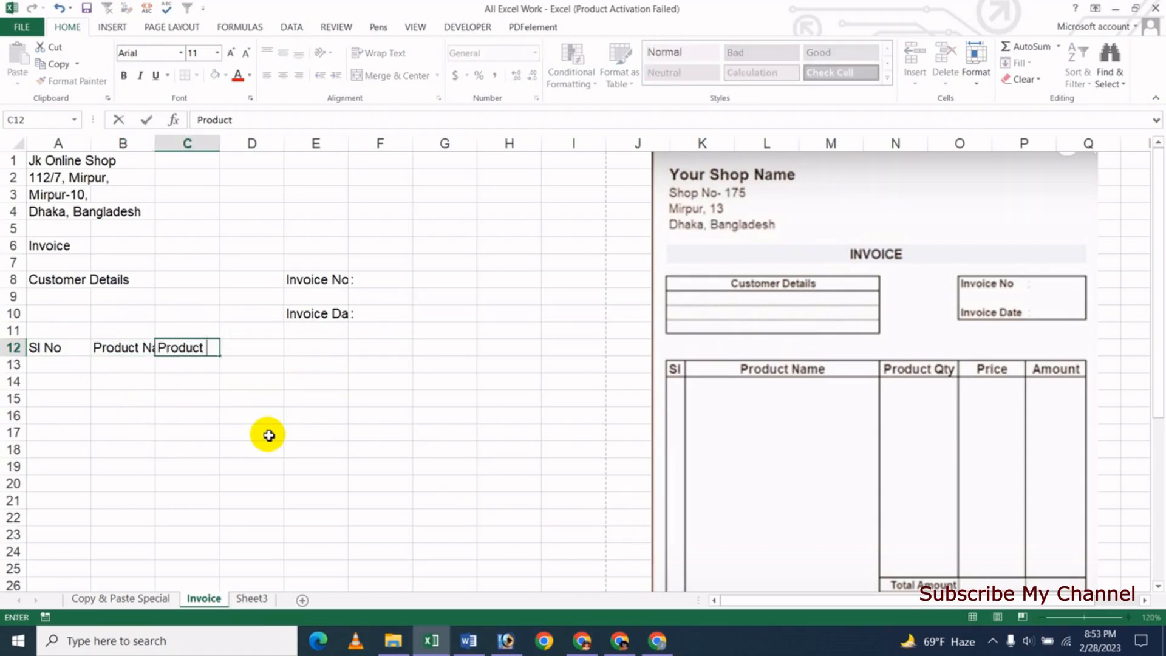
text(ct Qty)
key(Tab)
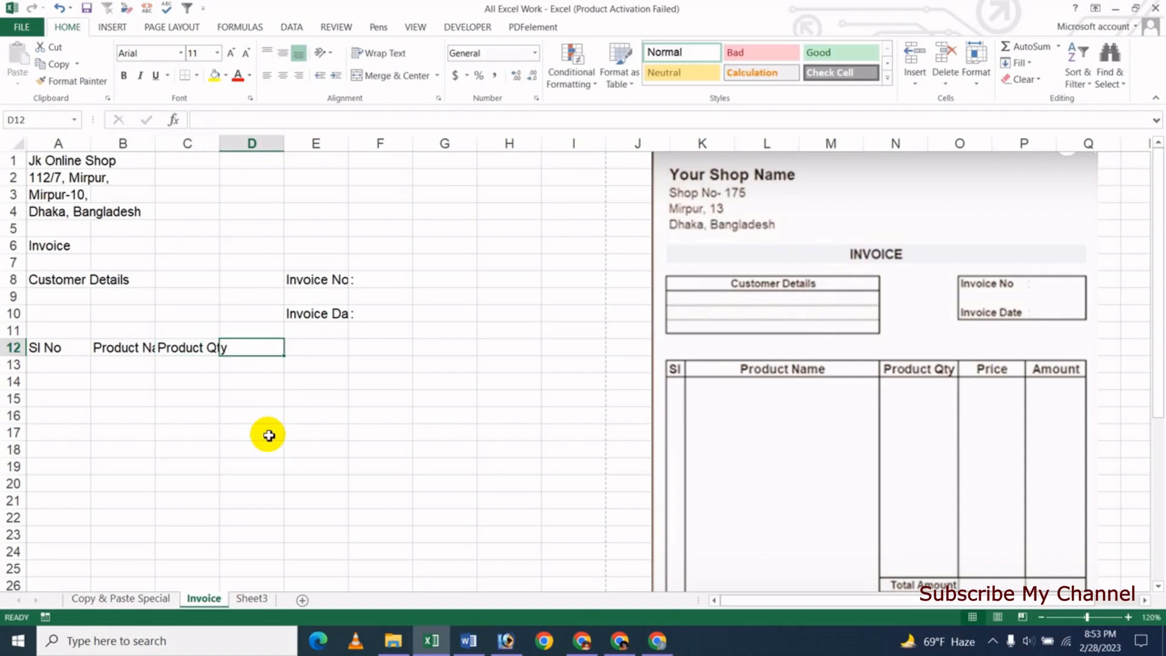
text(Price)
key(Tab)
text(Amount)
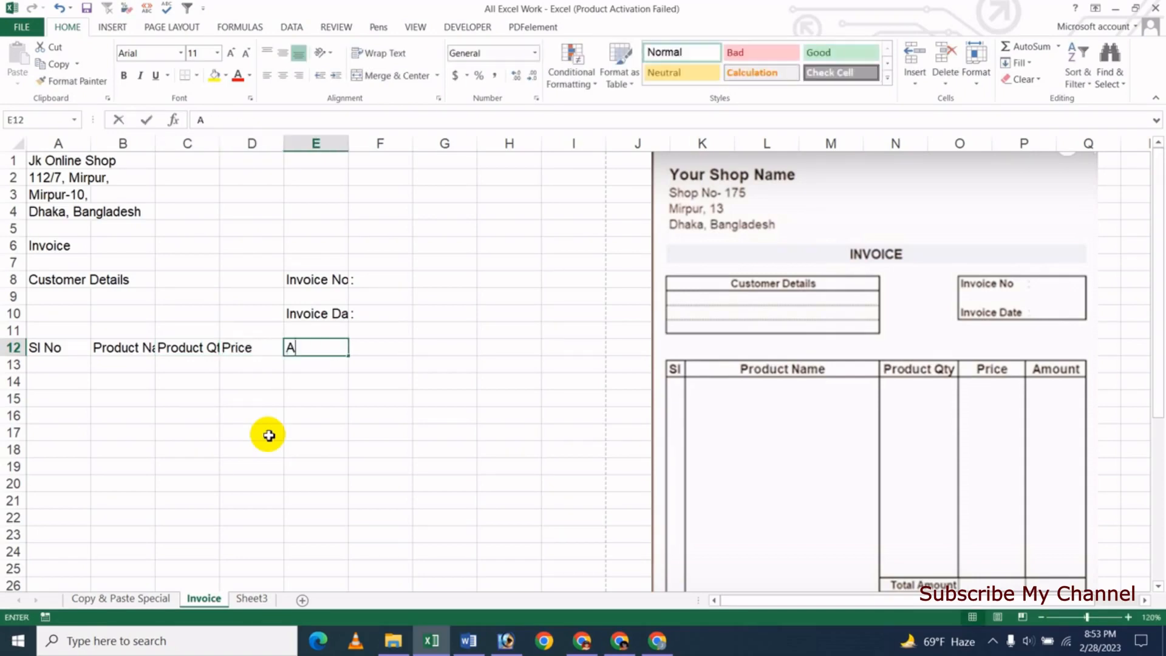
key(Return)
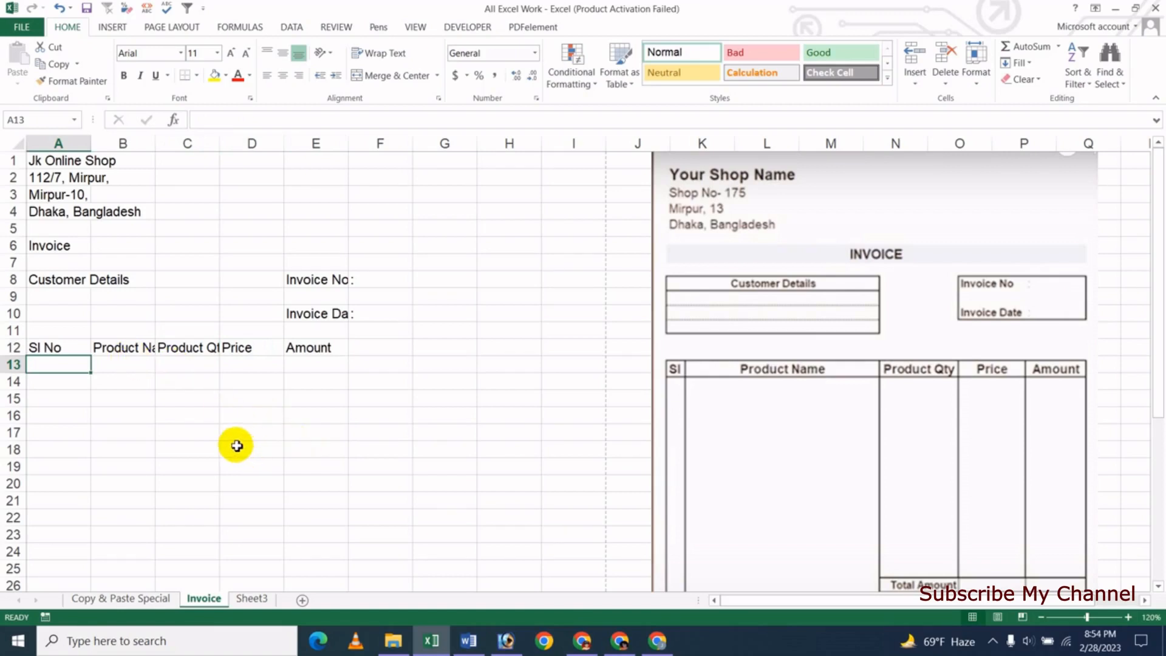
- Widen column C so 'Product Qty' fits
scroll(1119, 418, down, 1)
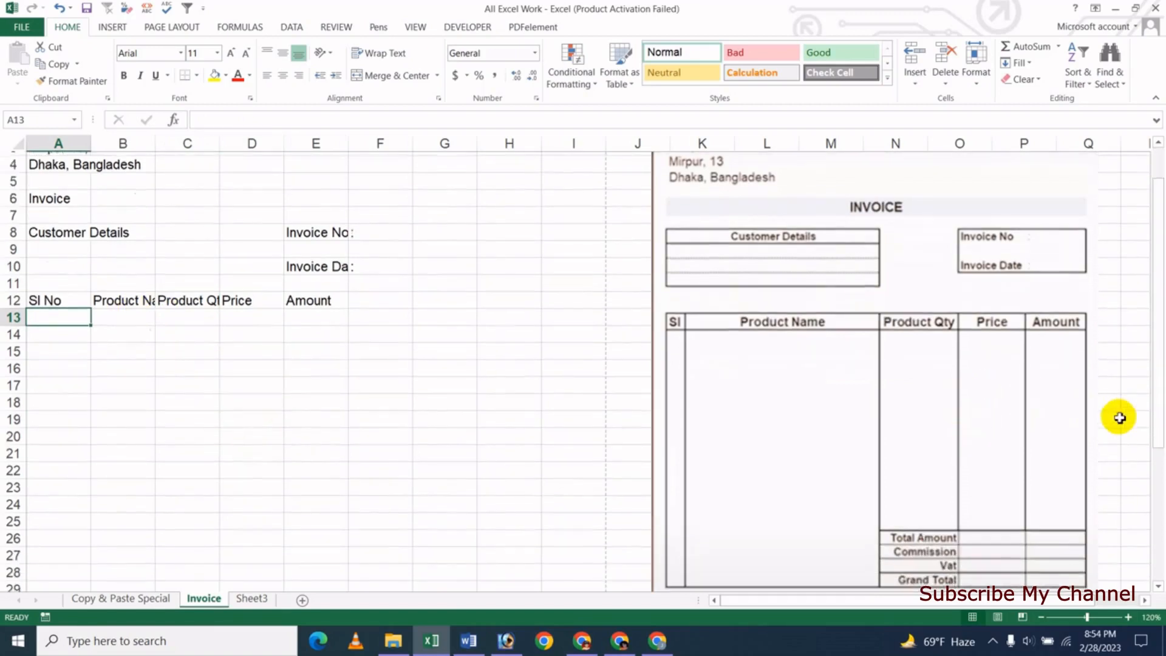
scroll(1119, 418, down, 1)
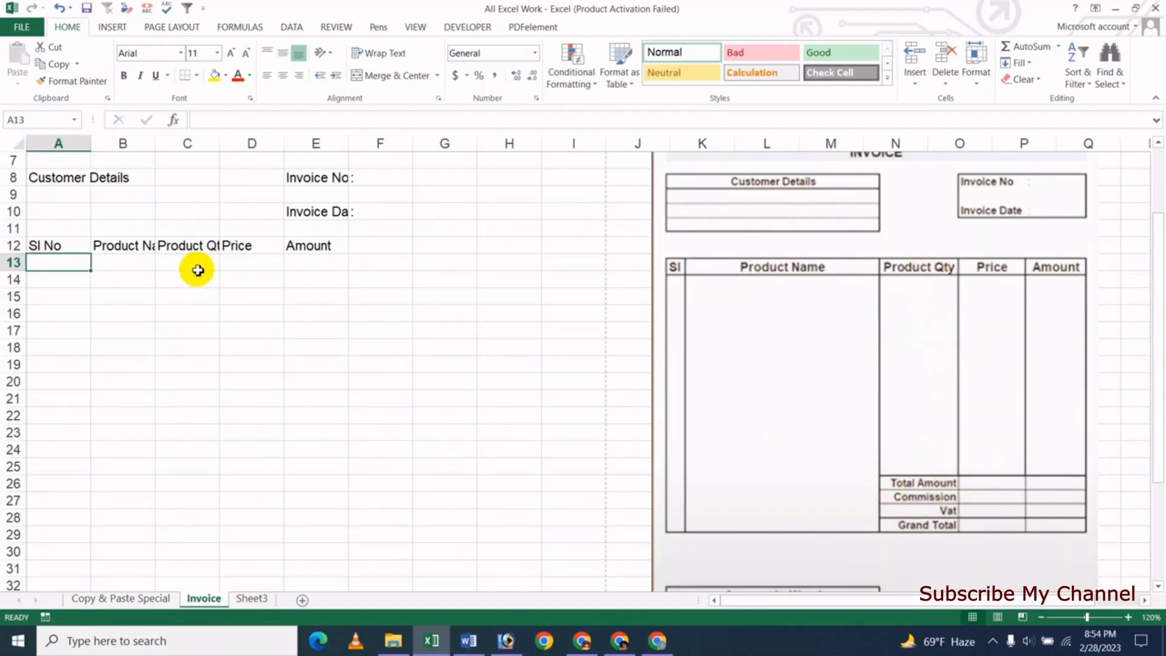
drag(221, 143, 249, 144)
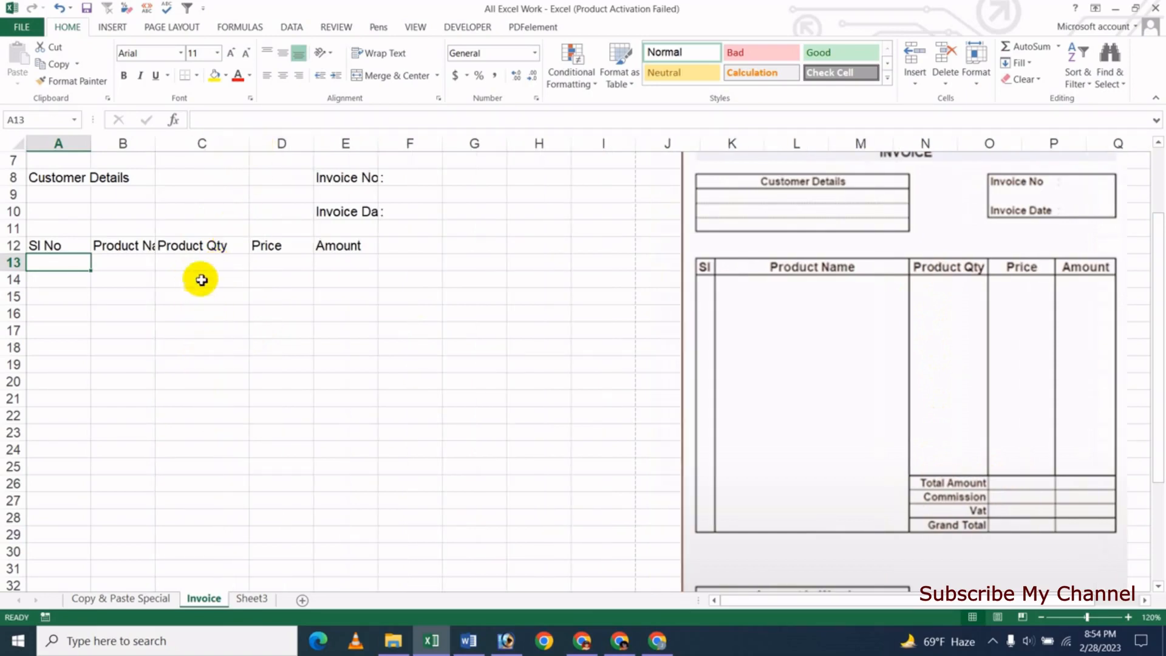
- Type Total Amount, Commission, Vat and Grand Total down C25 through C28
click(196, 468)
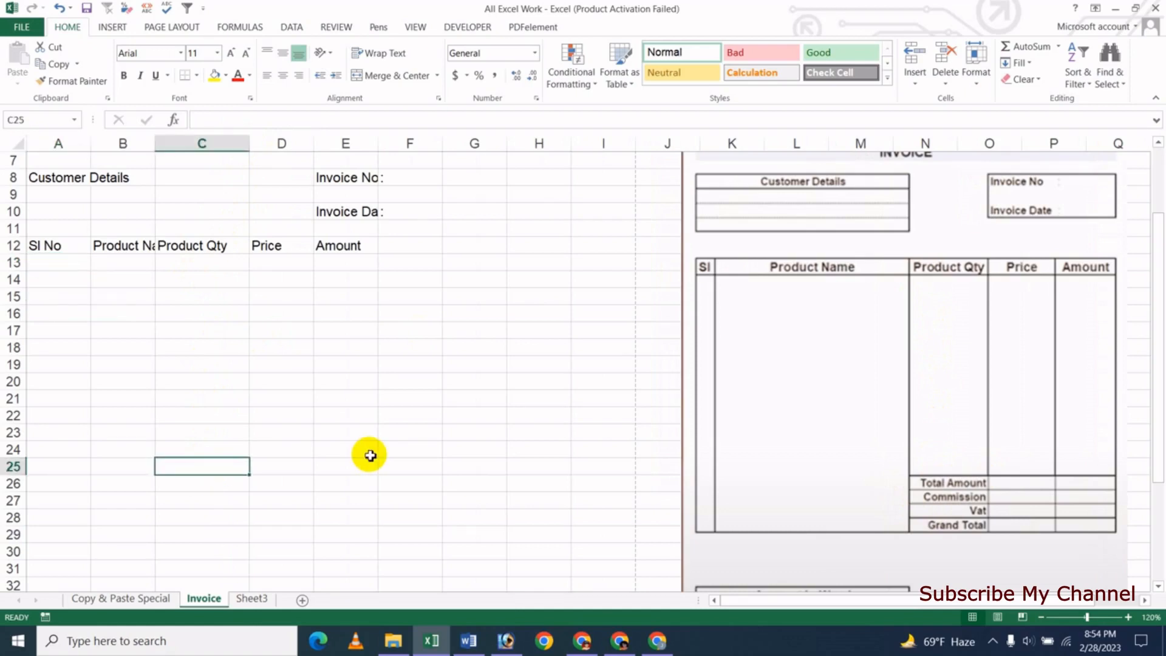
text(Total Amount)
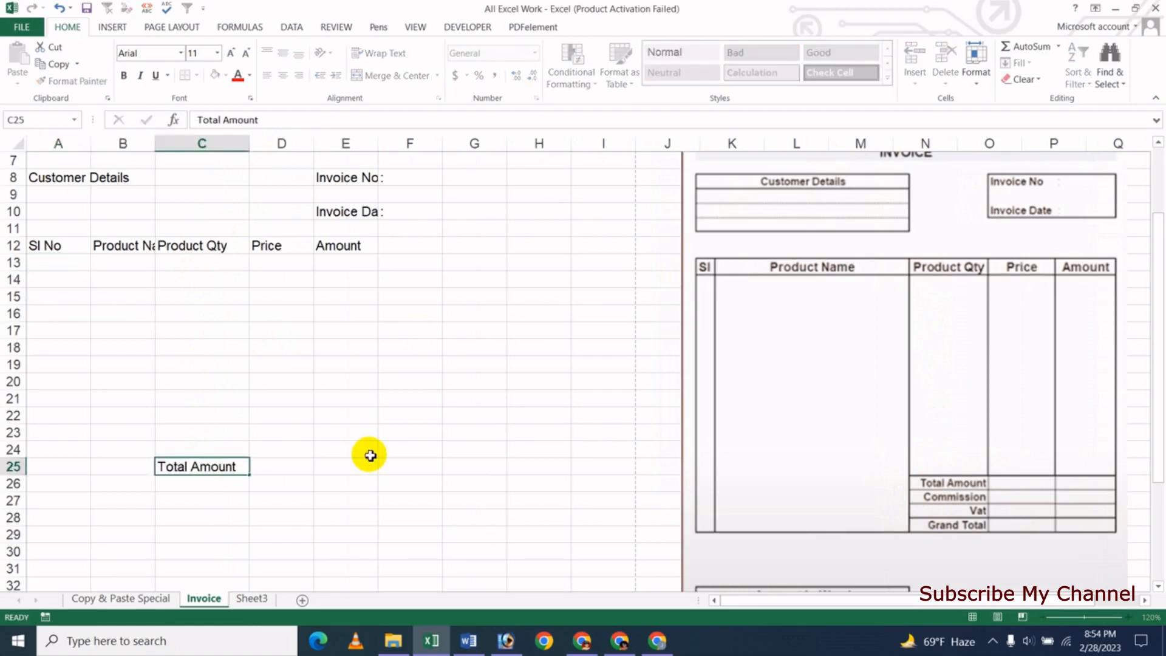
key(Return)
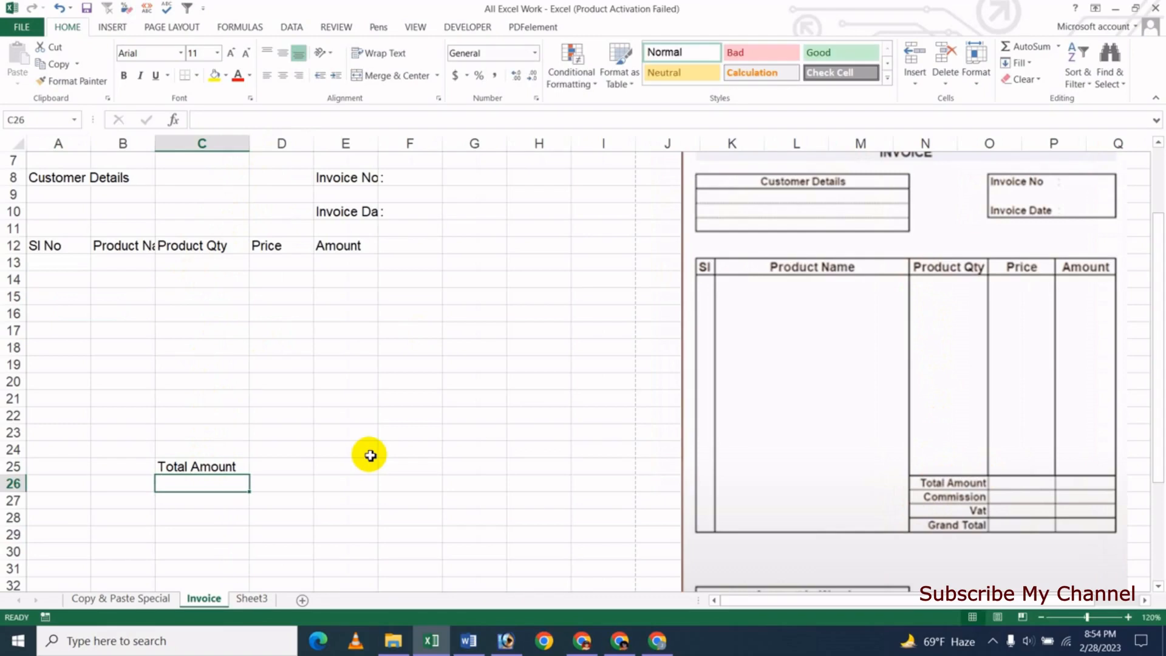
text(Commissio)
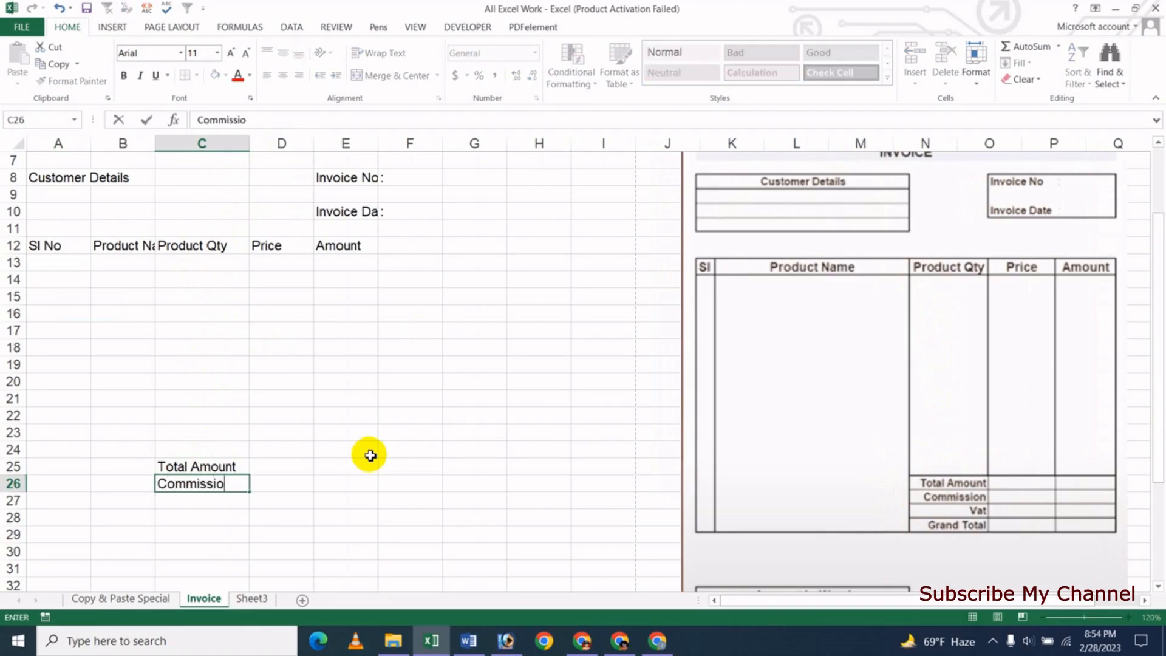
text(n)
key(Return)
text(Vat)
key(Return)
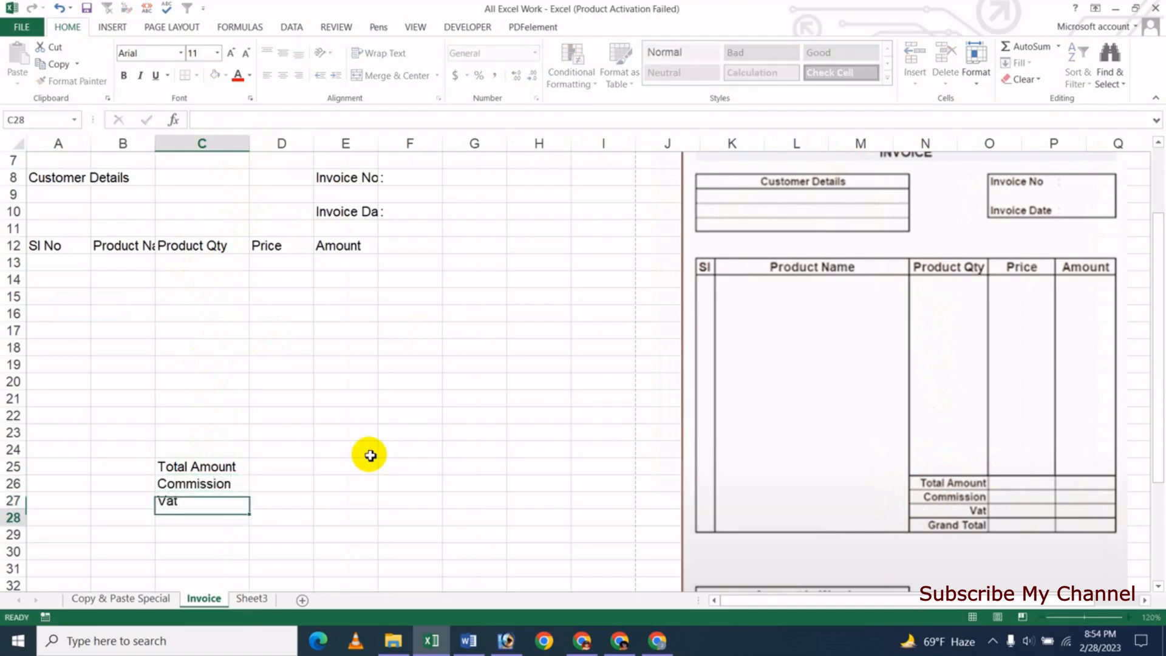
text(Grand Total)
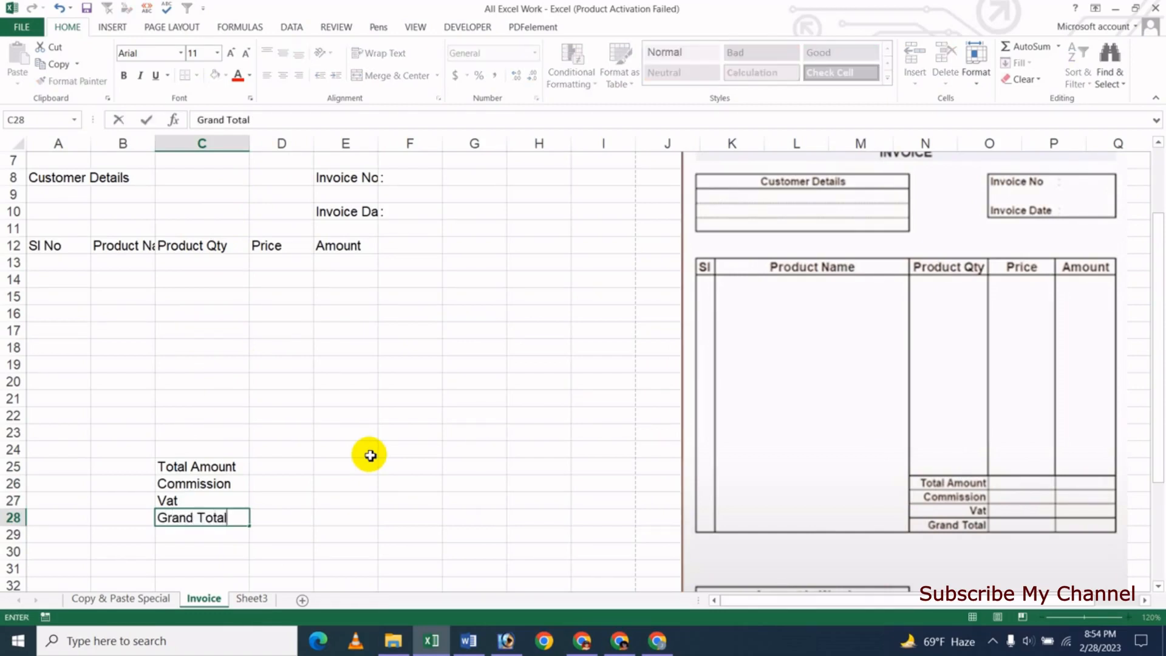
key(Return)
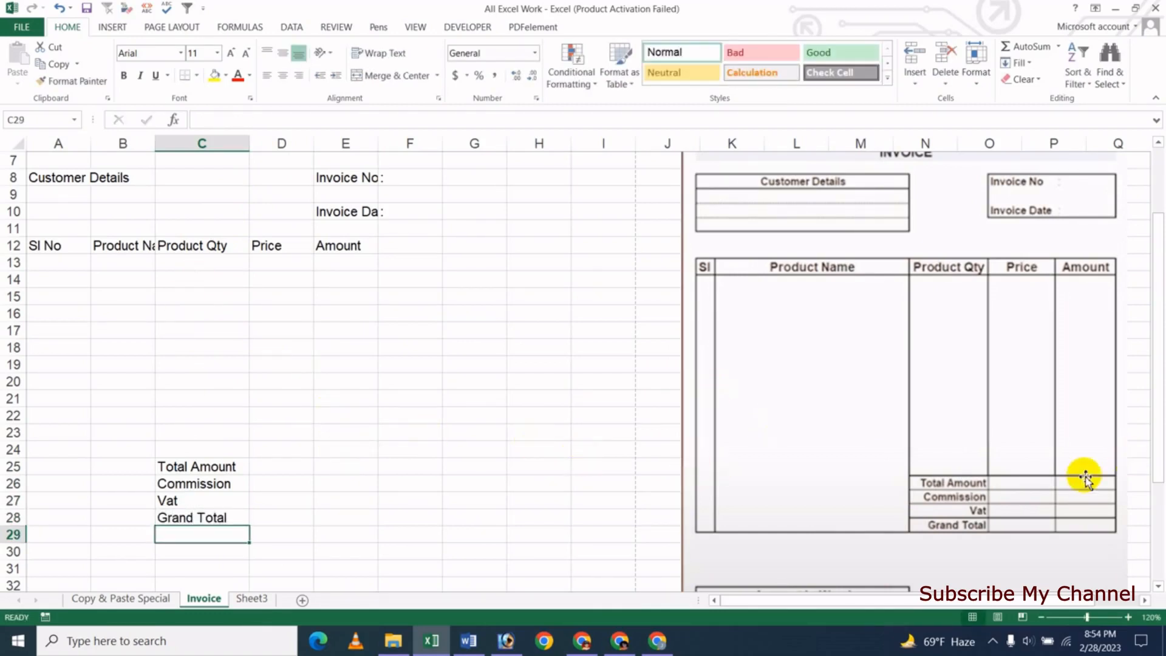
scroll(1004, 463, down, 3)
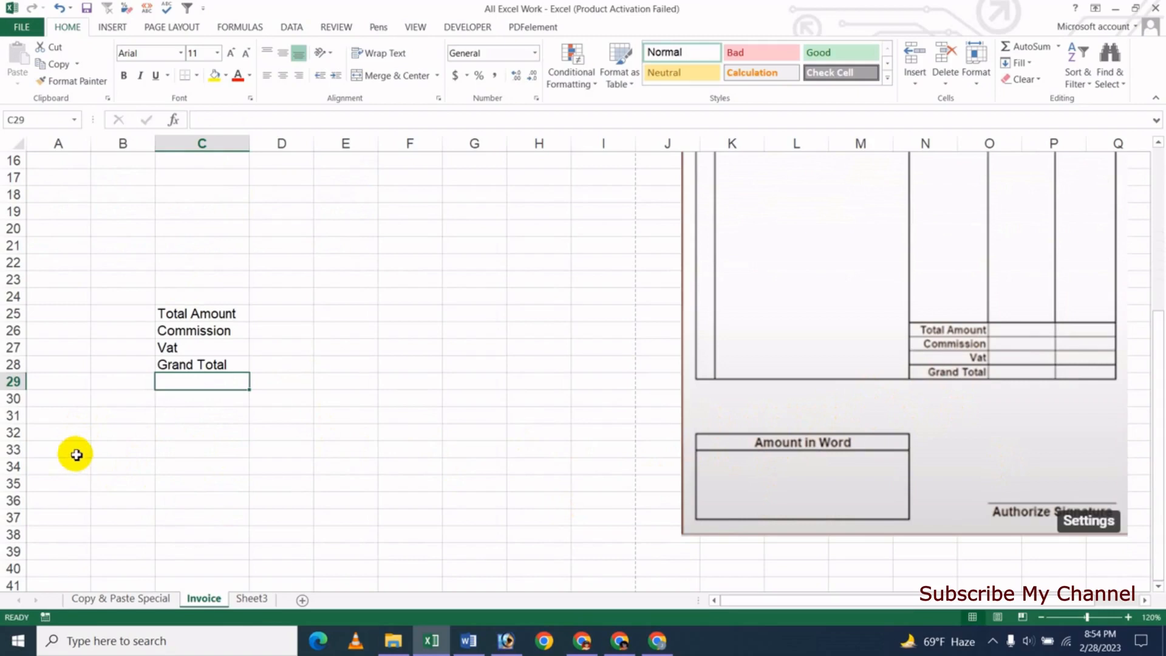
- Type the label 'Amount In Word' in column A below the totals
click(73, 436)
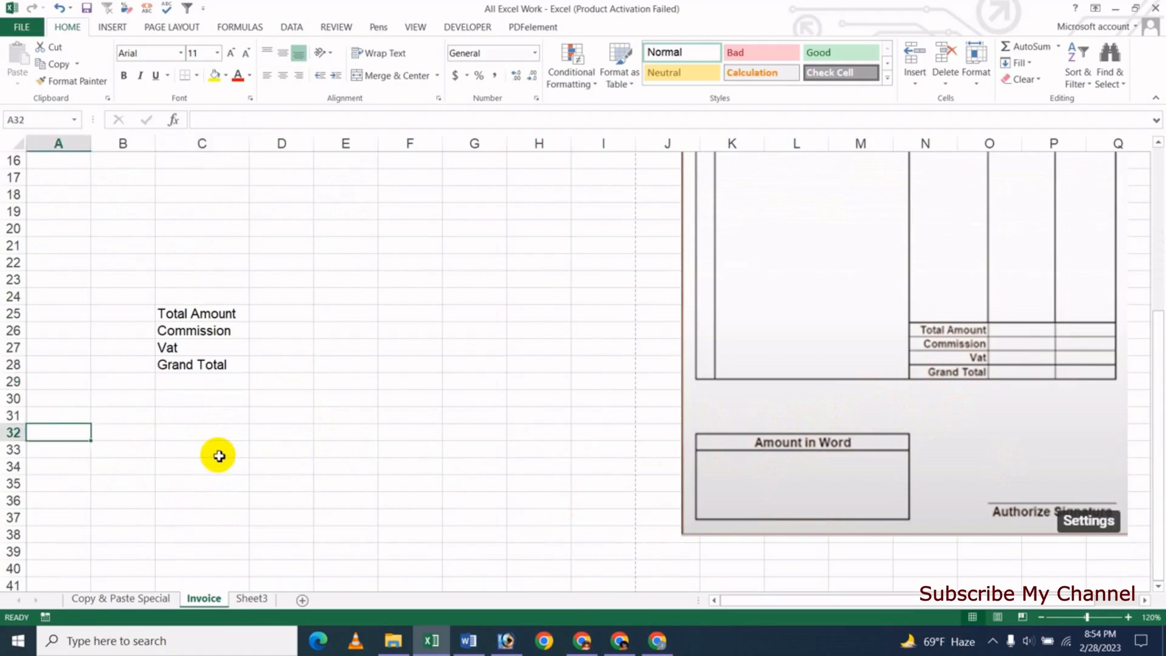
text(A)
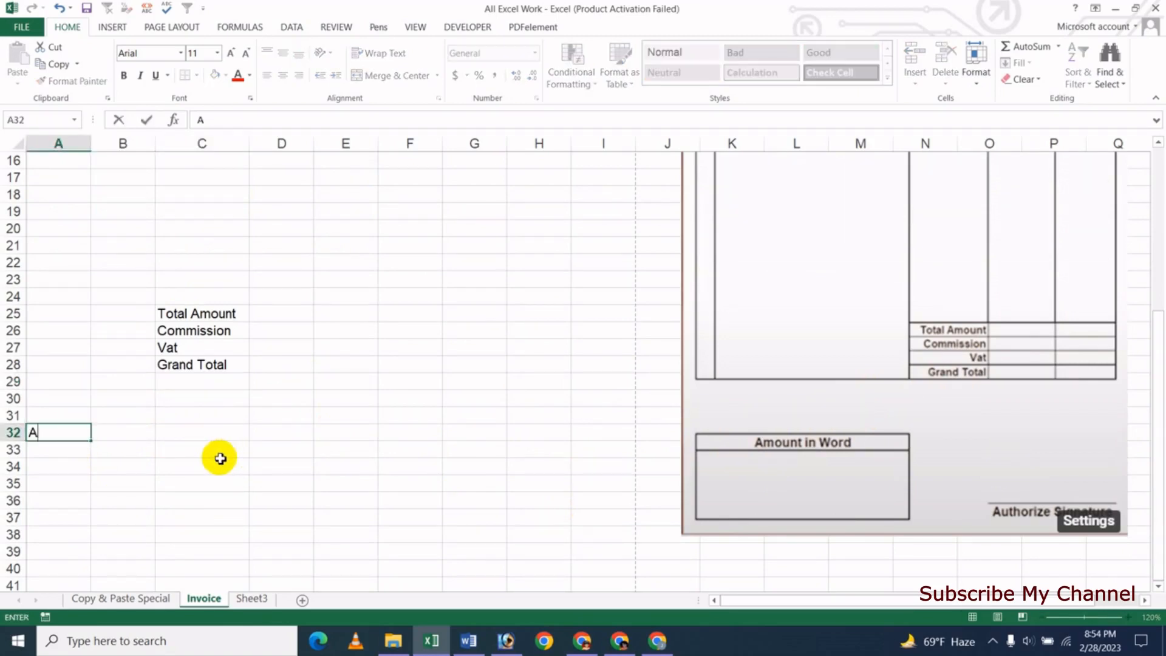
key(Up)
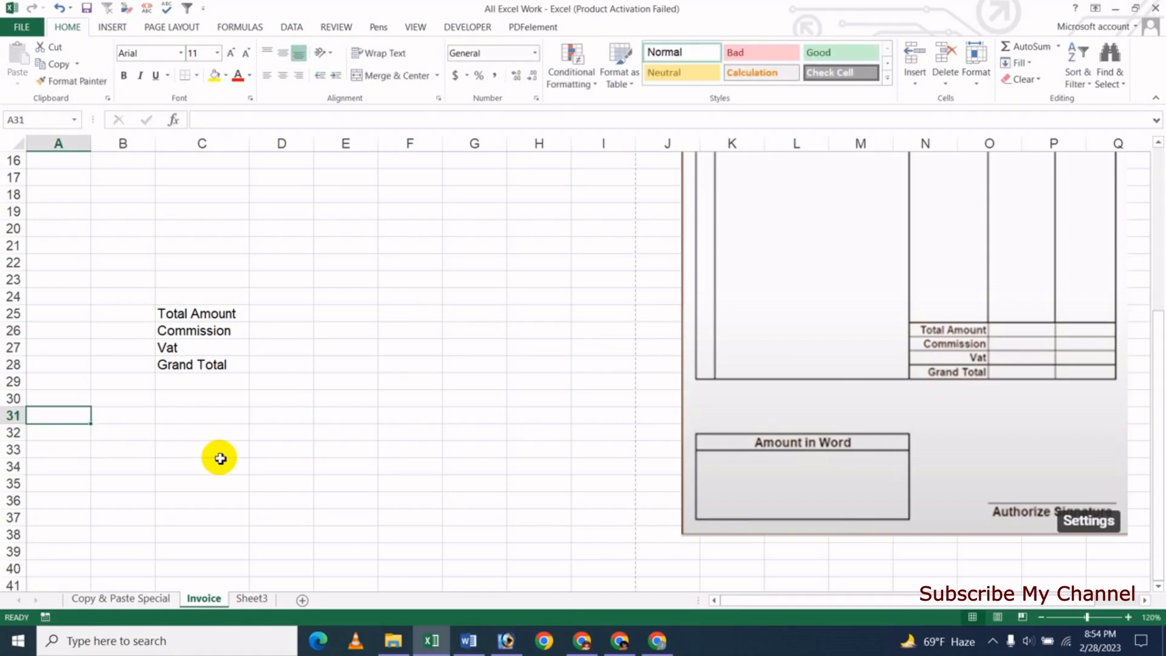
text(Amount In)
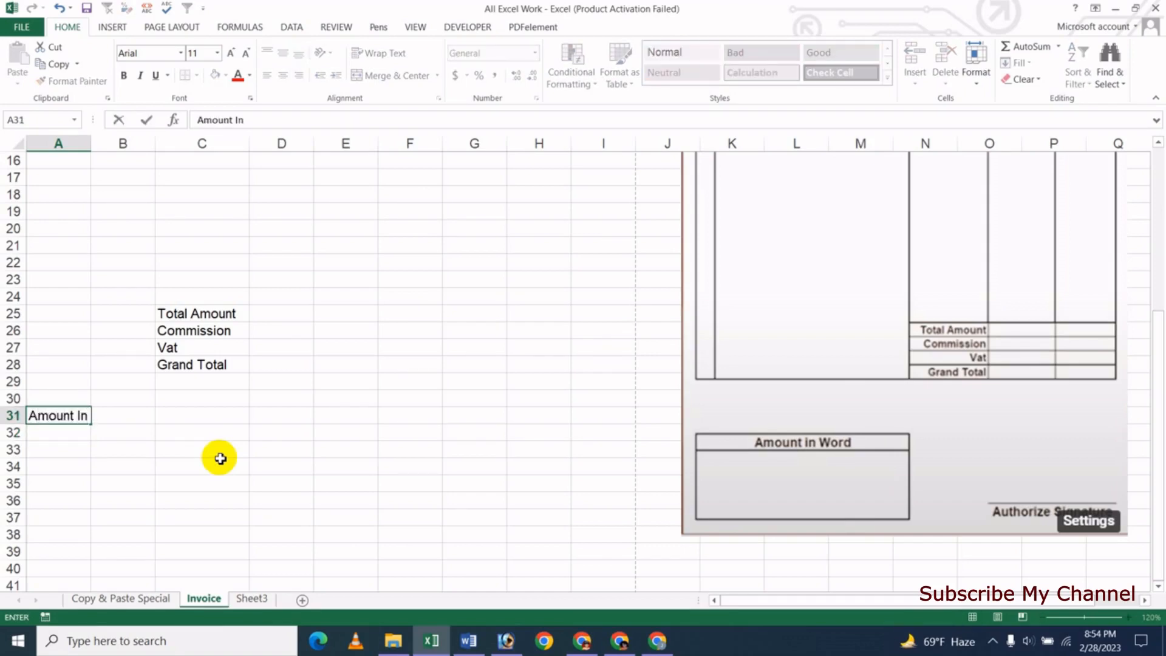
text( Word)
key(Return)
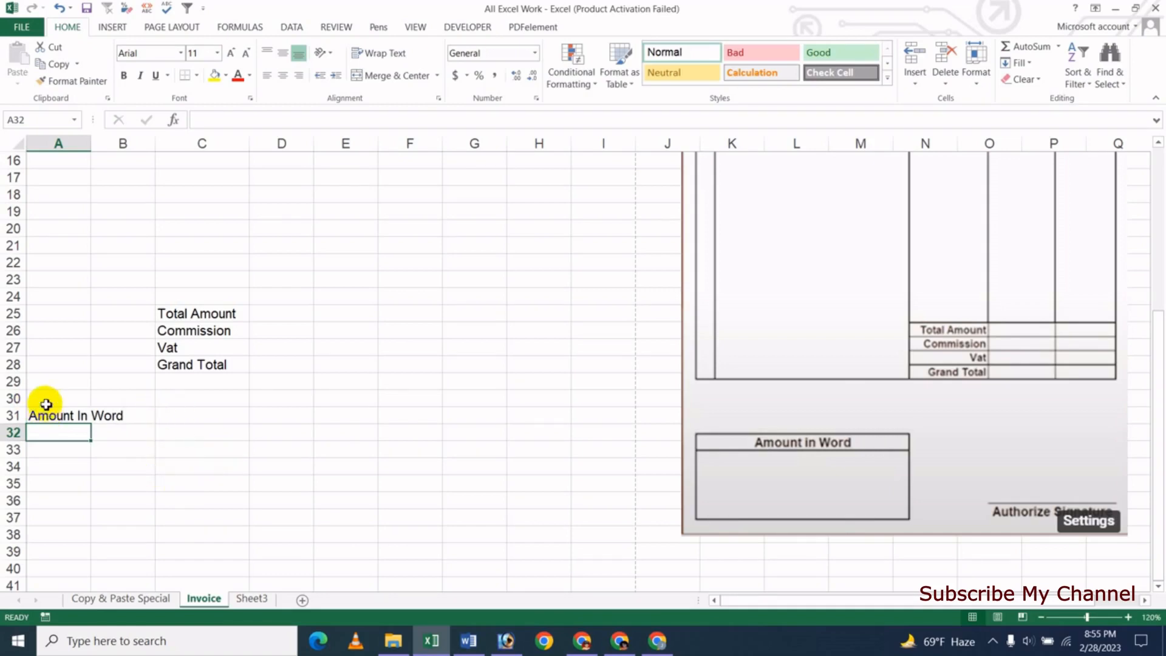
- Insert a blank row at row 30 and shrink it to a thin spacer
click(15, 399)
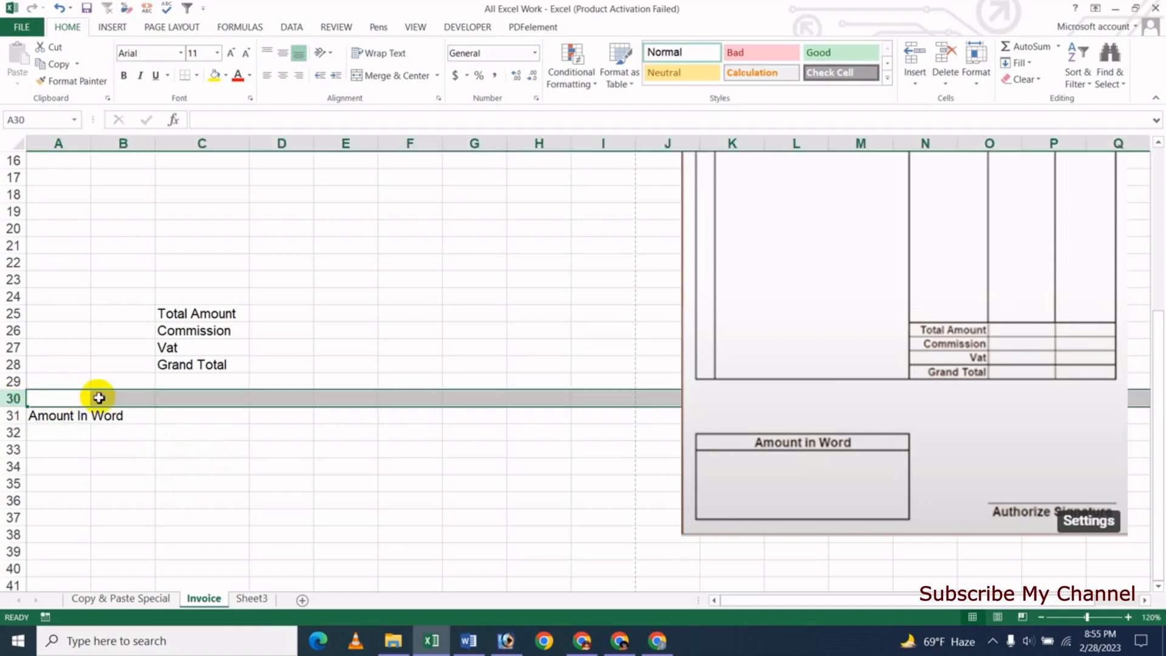
right_click(105, 398)
click(156, 501)
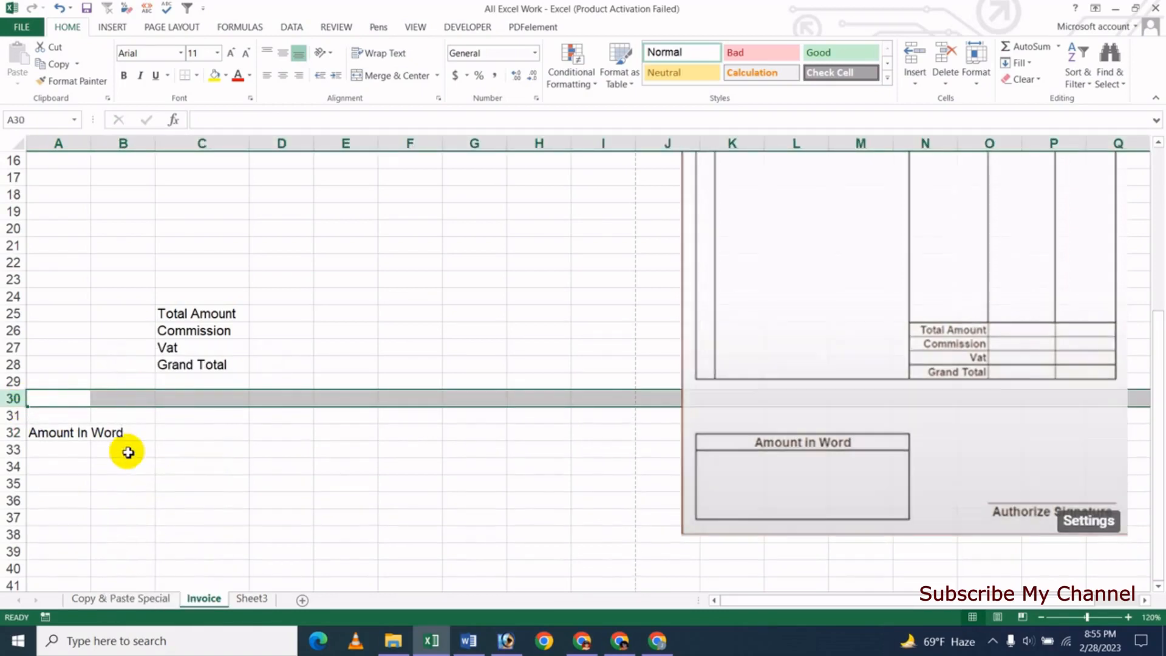
click(124, 418)
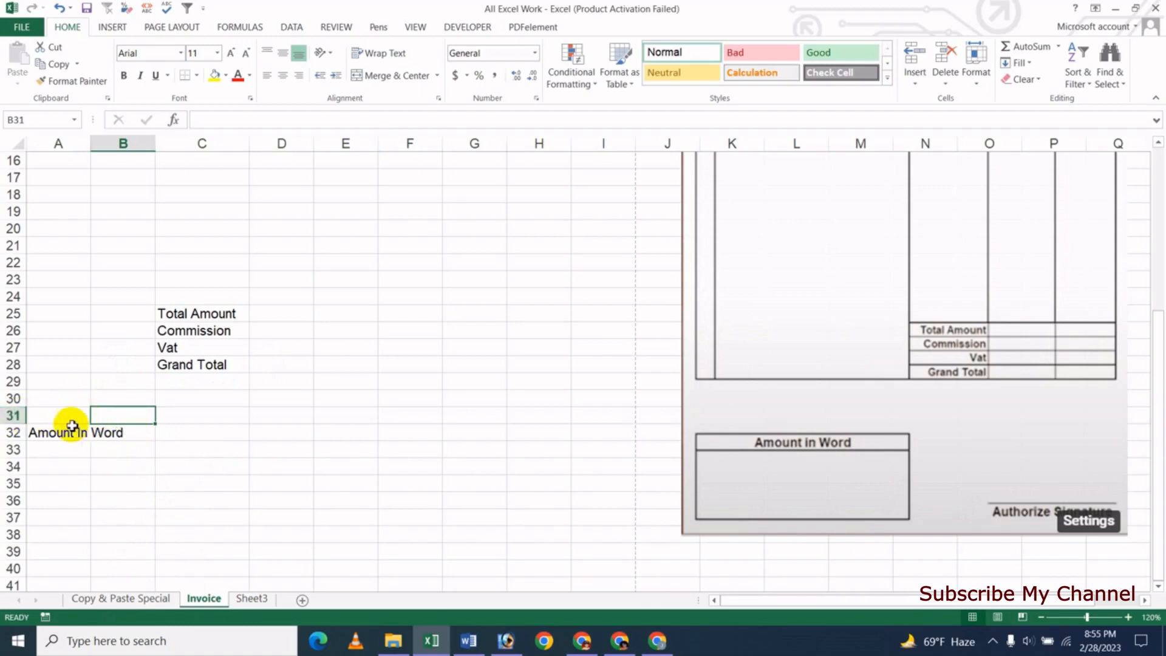
mouse_move(20, 425)
mouse_down()
mouse_move(19, 411)
mouse_move(19, 424)
mouse_up()
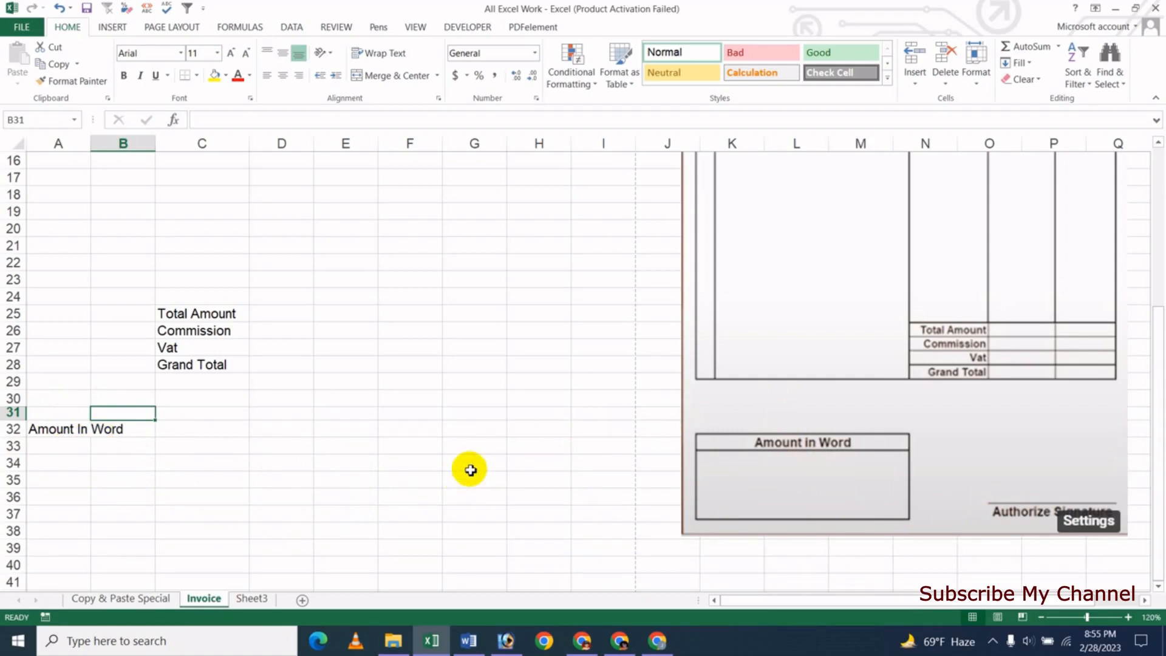
- Zoom the Invoice sheet out two steps and scroll to review the layout
scroll(702, 398, up, 3)
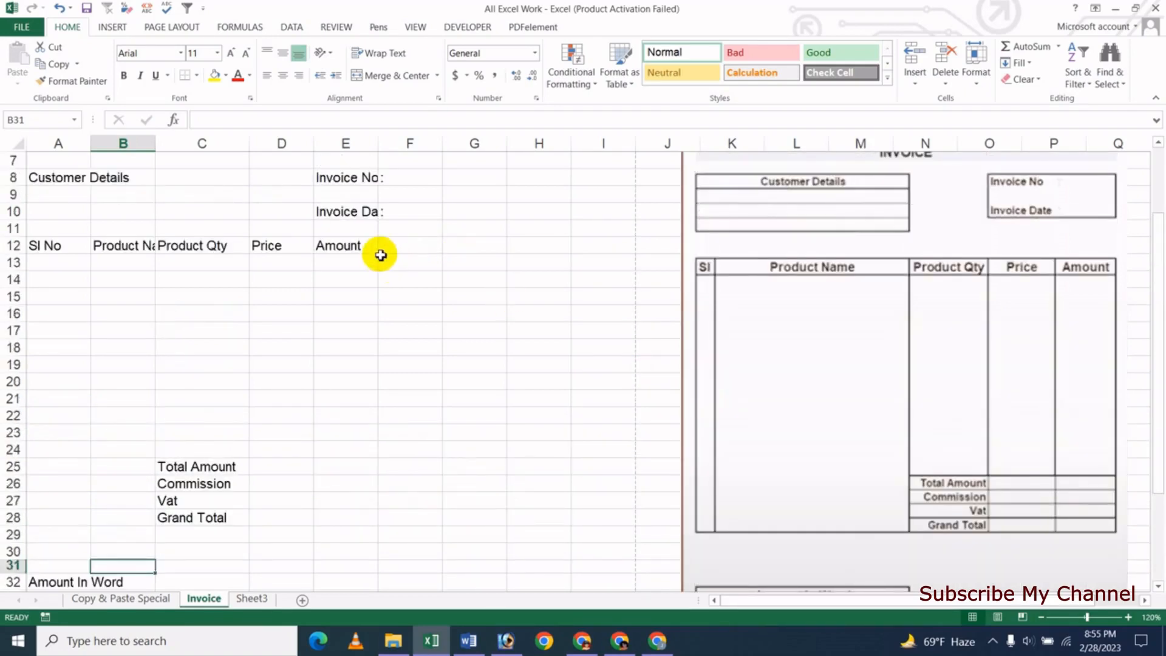
scroll(379, 250, down, 2)
scroll(378, 246, up, 2)
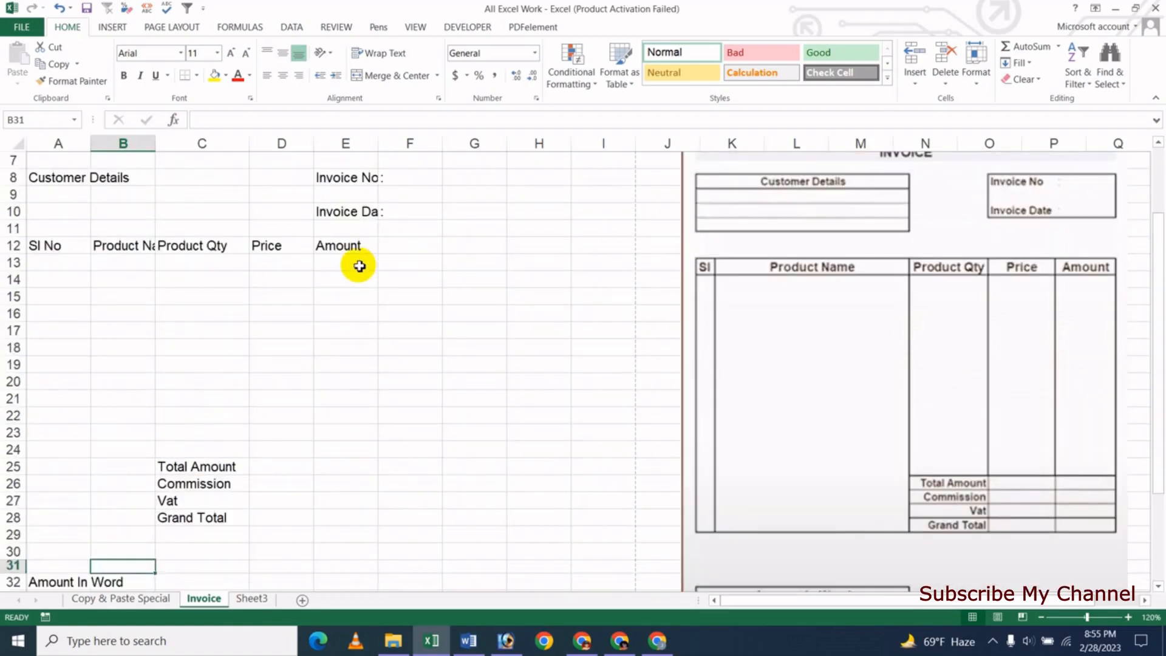
scroll(361, 272, down, 3)
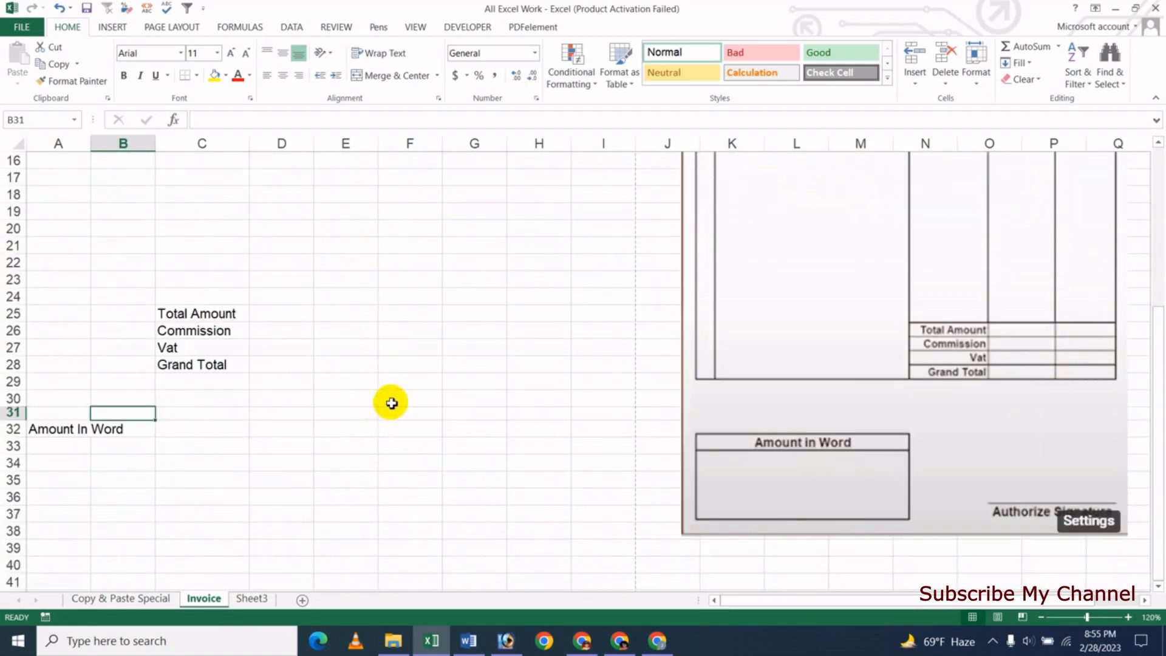
click(1042, 617)
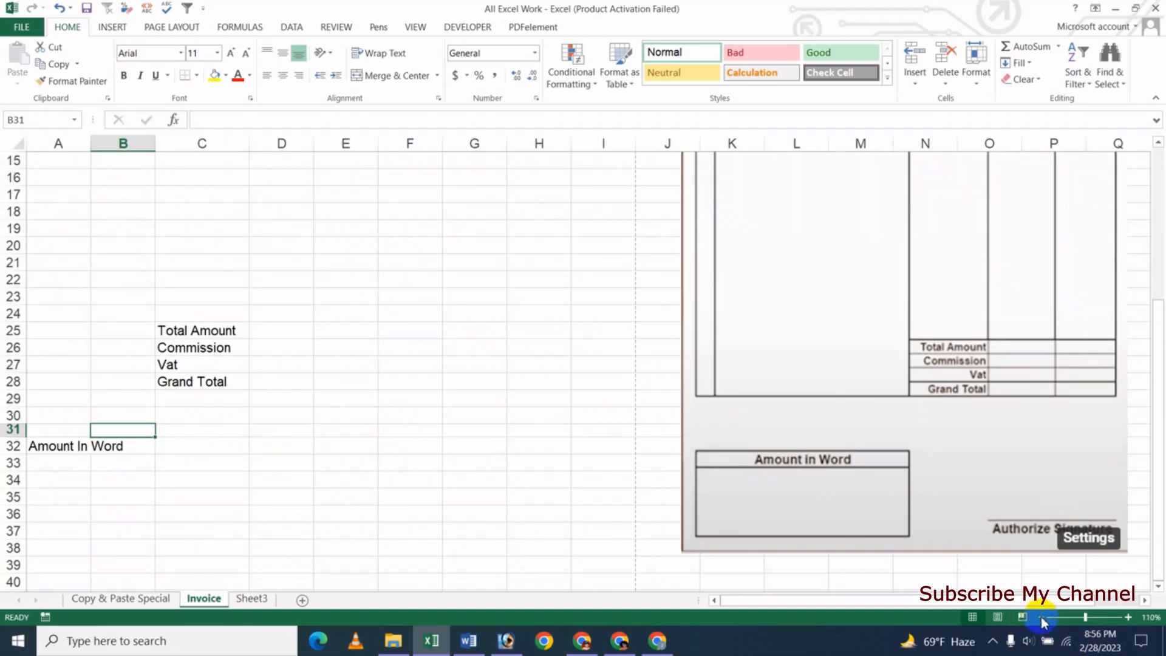
click(1042, 617)
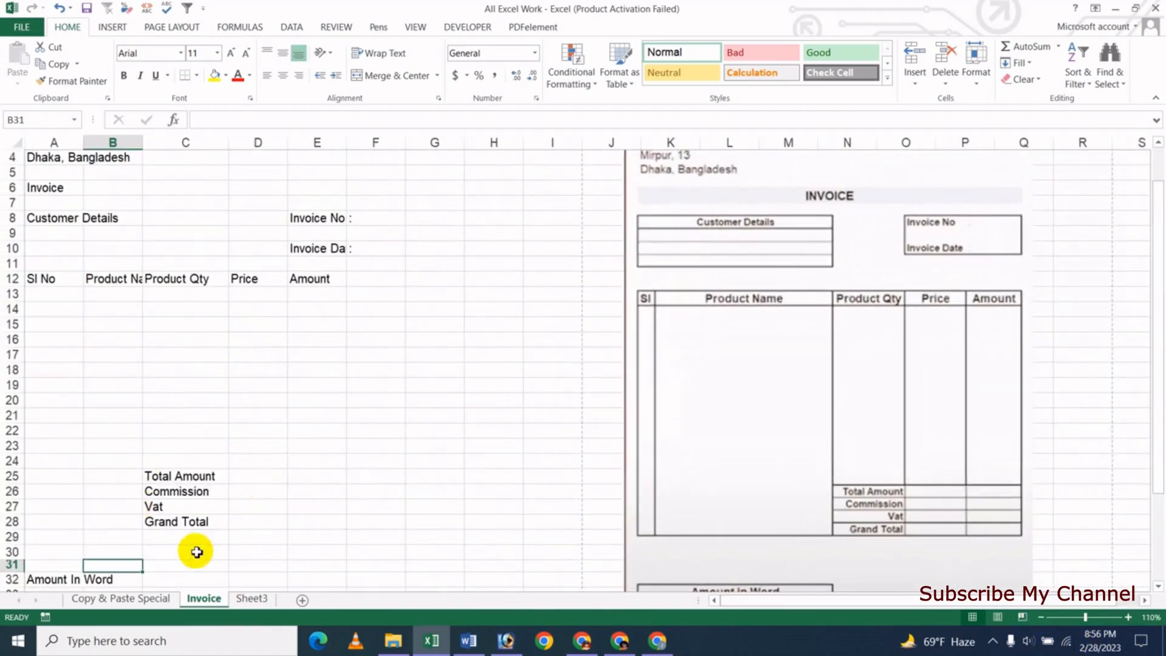
scroll(320, 512, down, 1)
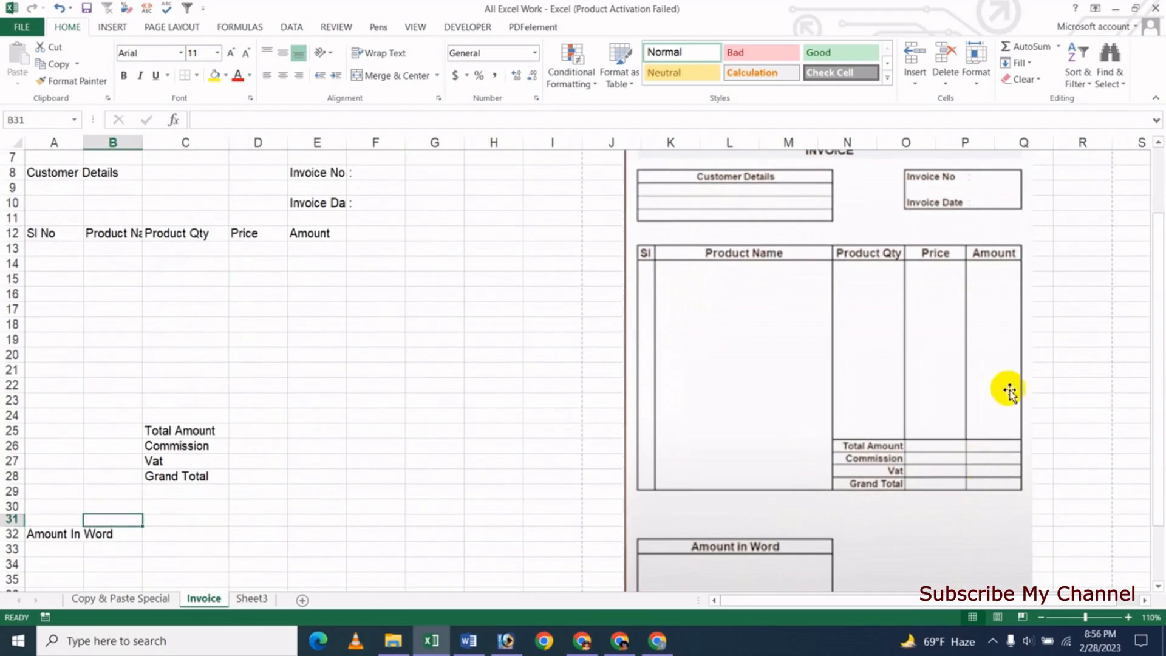
scroll(1065, 521, down, 1)
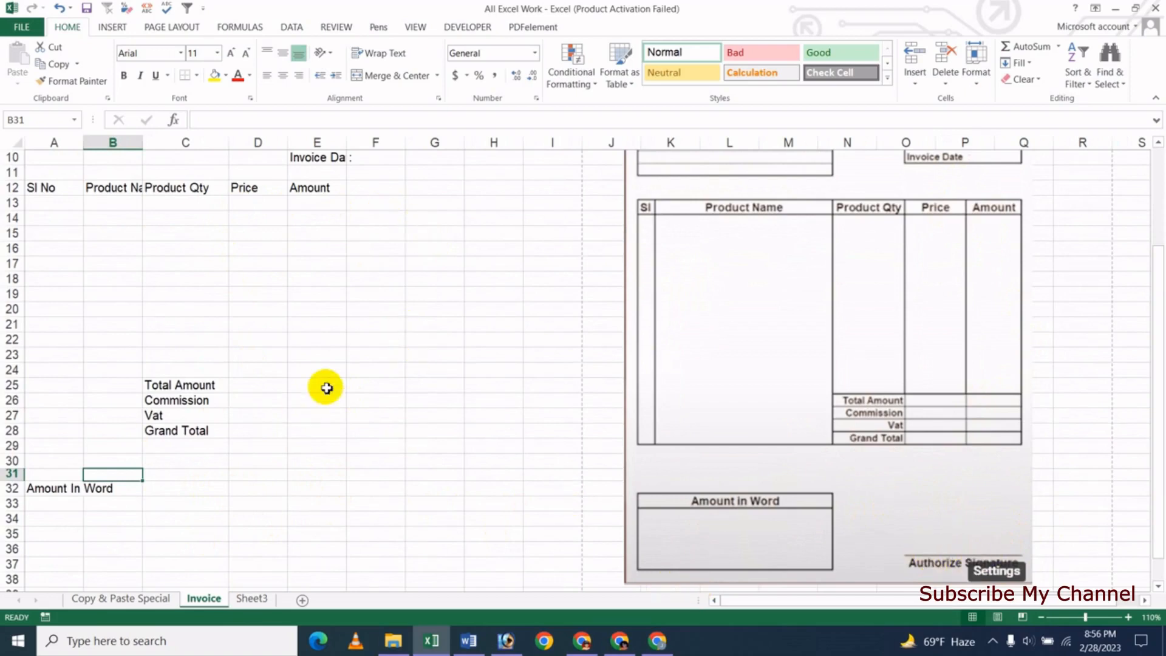
scroll(323, 374, up, 2)
scroll(323, 373, up, 1)
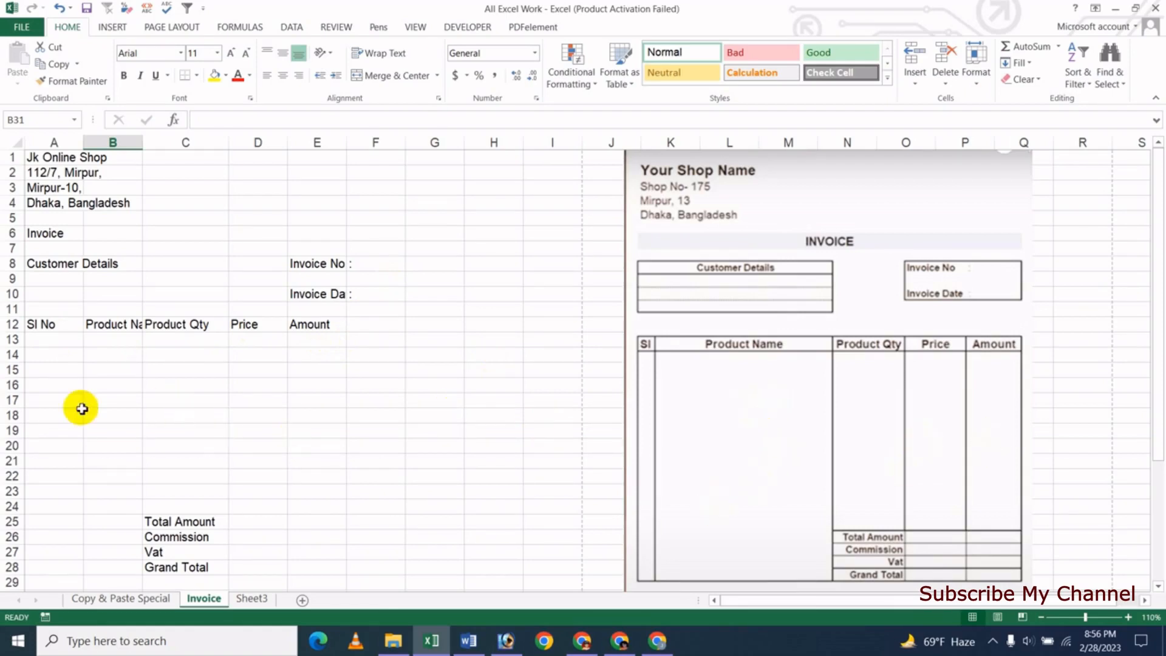
- Narrow column A and widen columns B and C so Product Name and Product Qty fit
drag(86, 143, 73, 143)
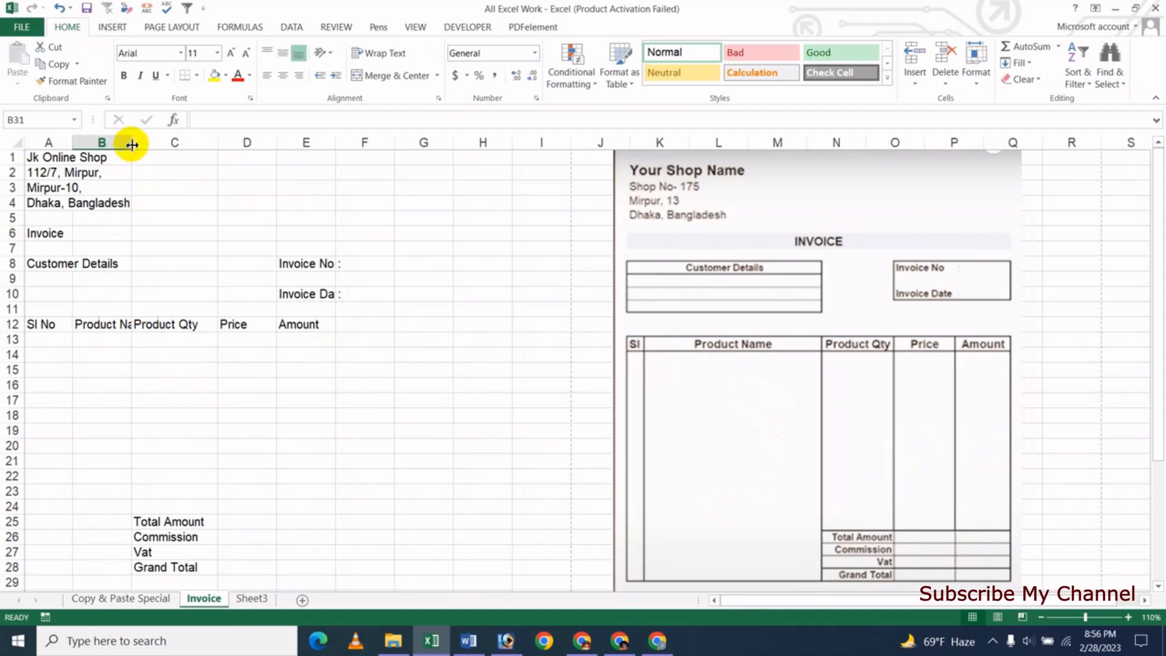
drag(131, 144, 234, 148)
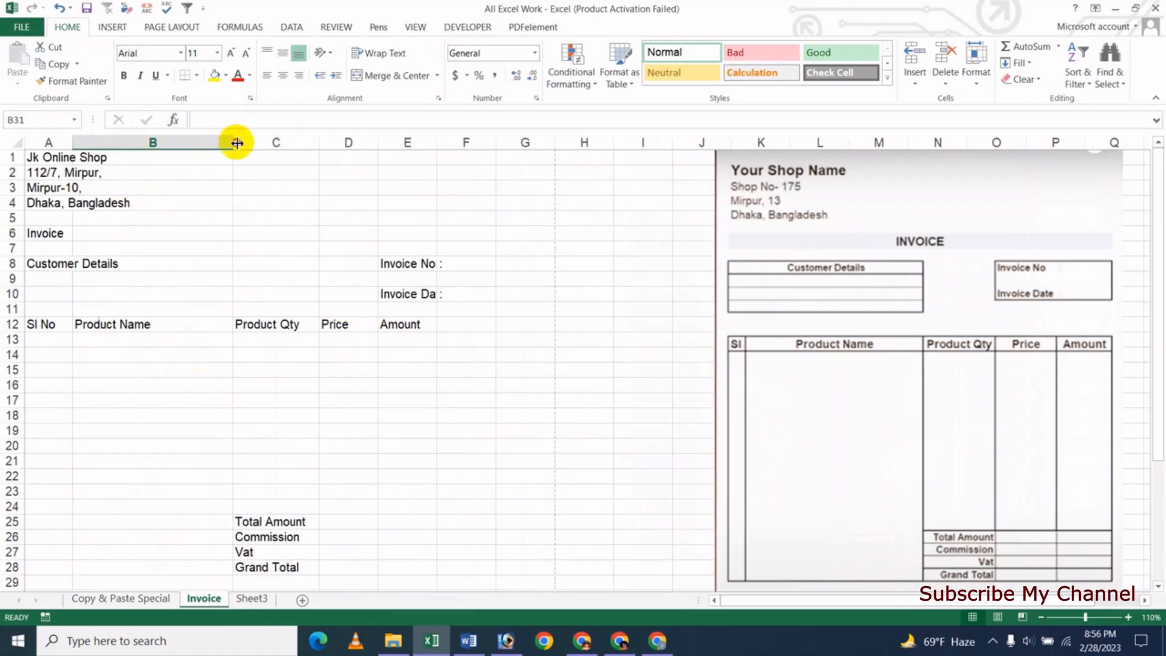
drag(237, 142, 249, 145)
drag(339, 144, 520, 146)
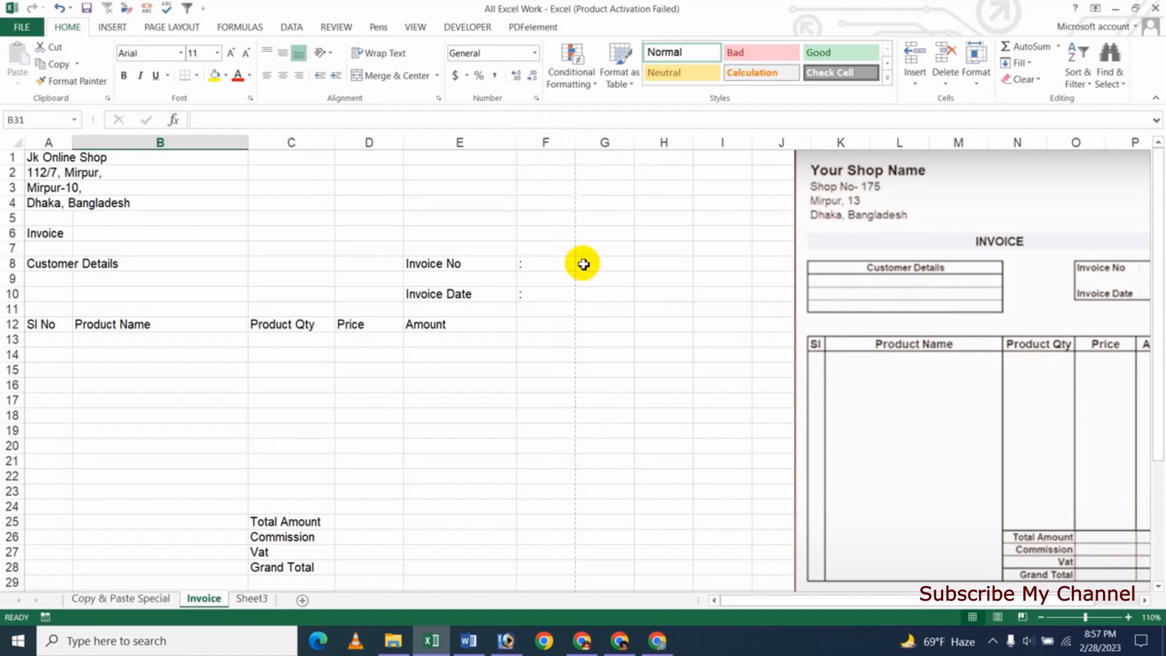
- Select cell B34, then open Excel Options from the File menu
scroll(583, 262, down, 5)
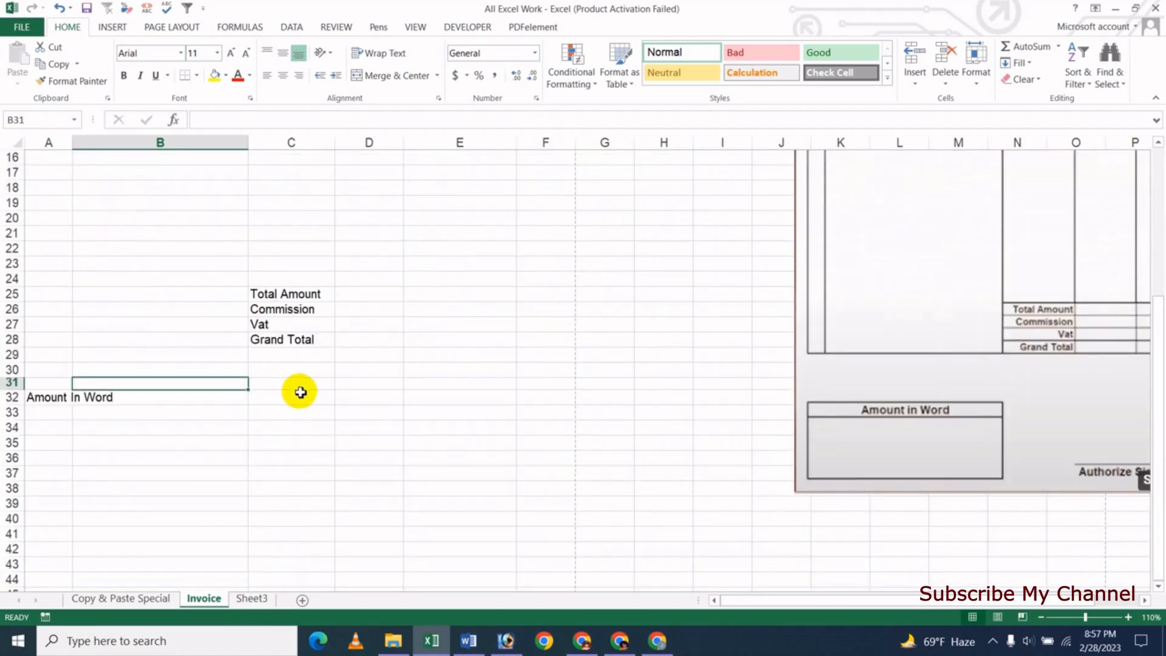
scroll(299, 390, down, 2)
scroll(334, 388, down, 1)
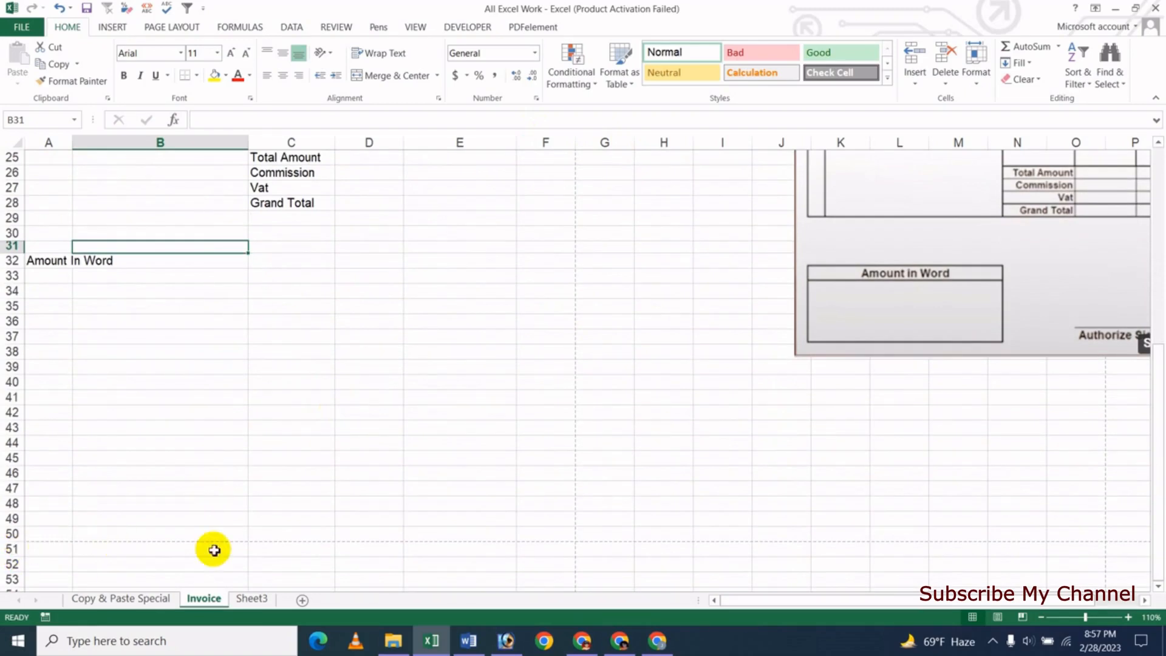
scroll(656, 503, down, 2)
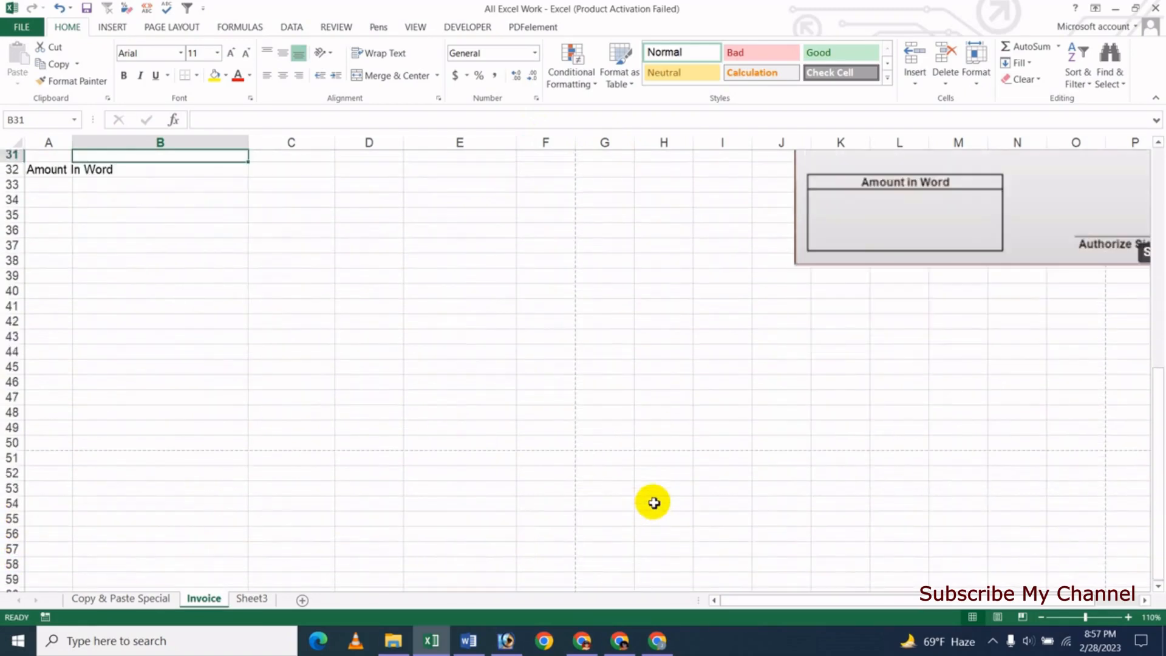
scroll(164, 504, down, 2)
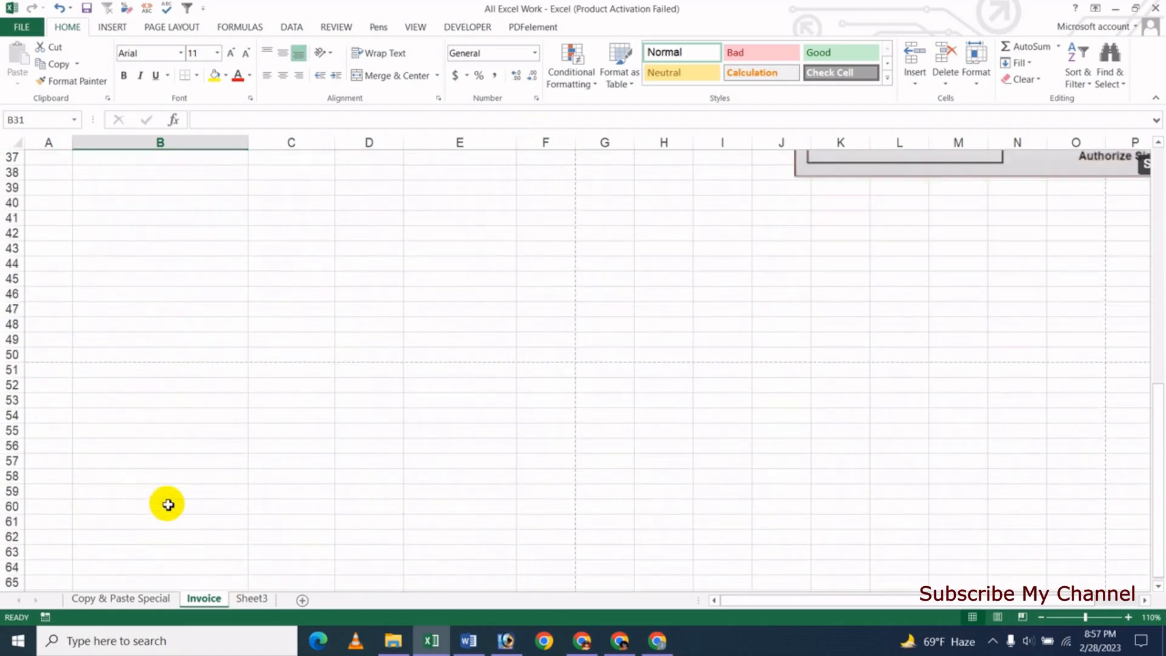
scroll(241, 361, up, 4)
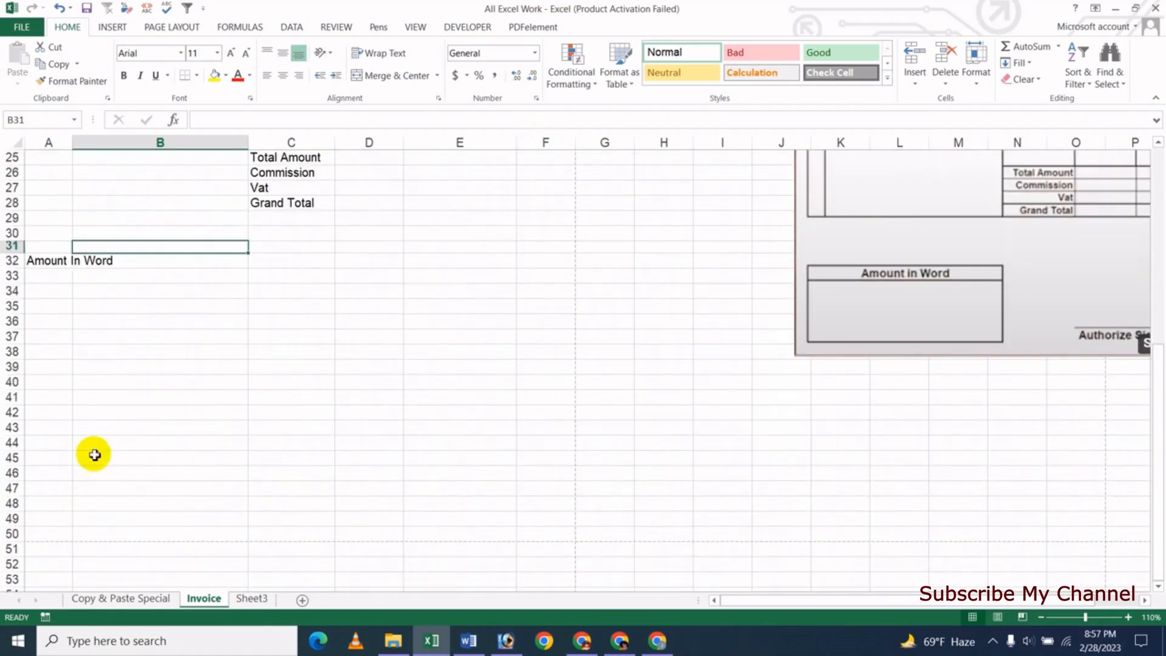
click(240, 289)
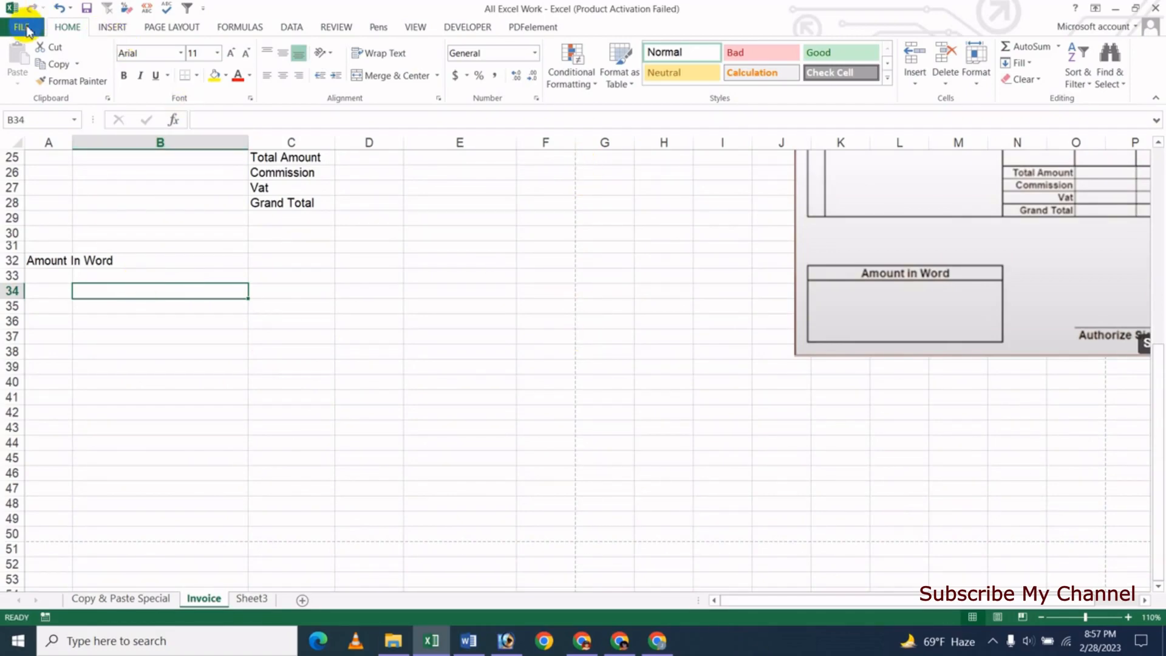
click(27, 29)
click(31, 332)
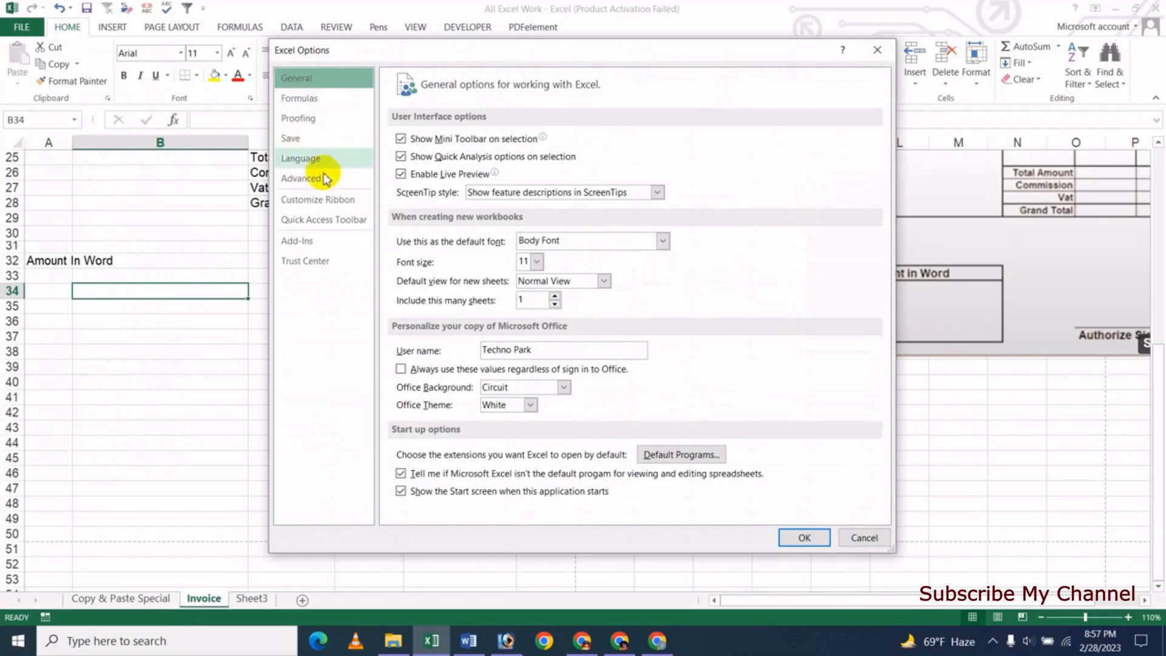
- Bring up the Advanced page of Excel Options and scroll through its editing settings
click(326, 178)
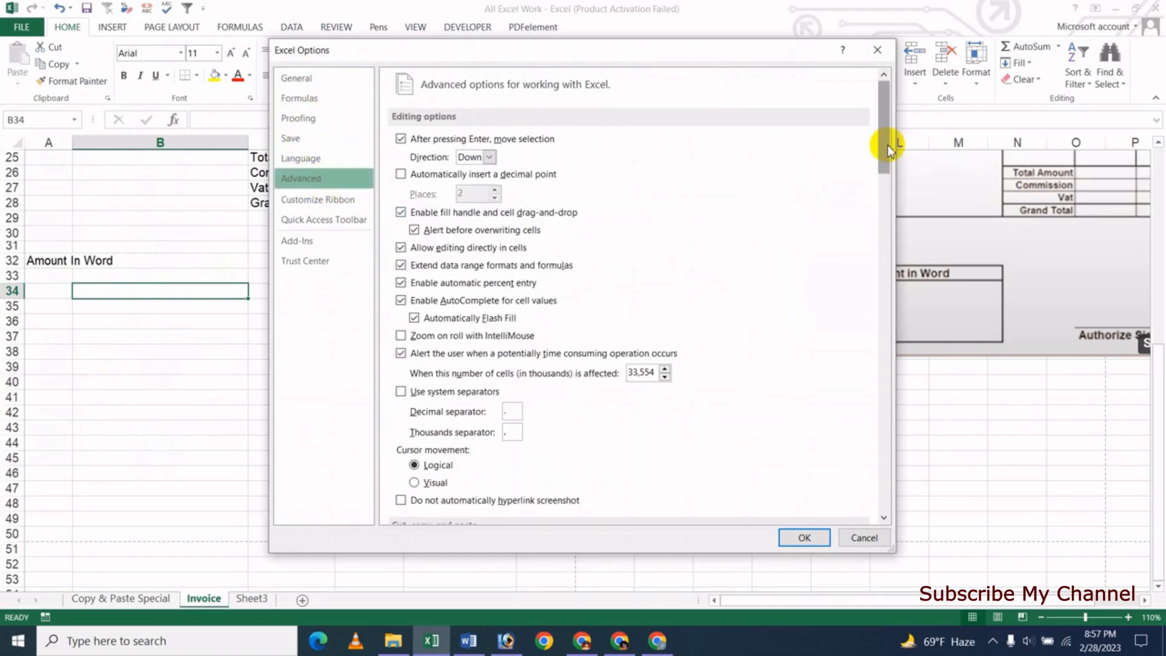
drag(888, 149, 915, 344)
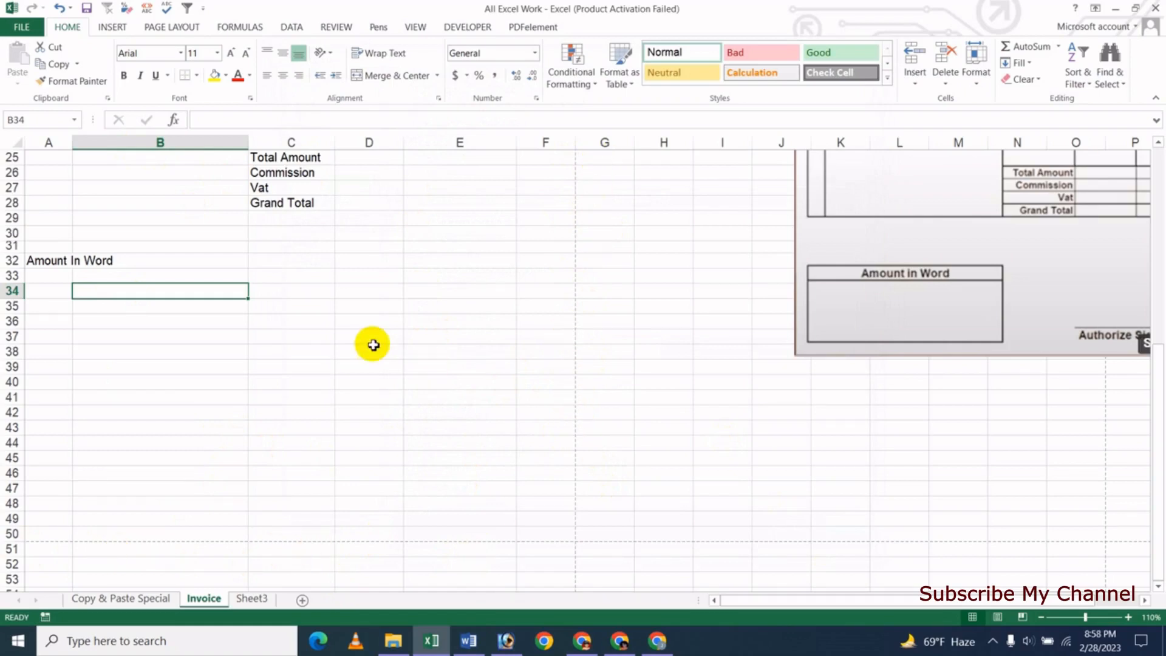
scroll(373, 344, up, 8)
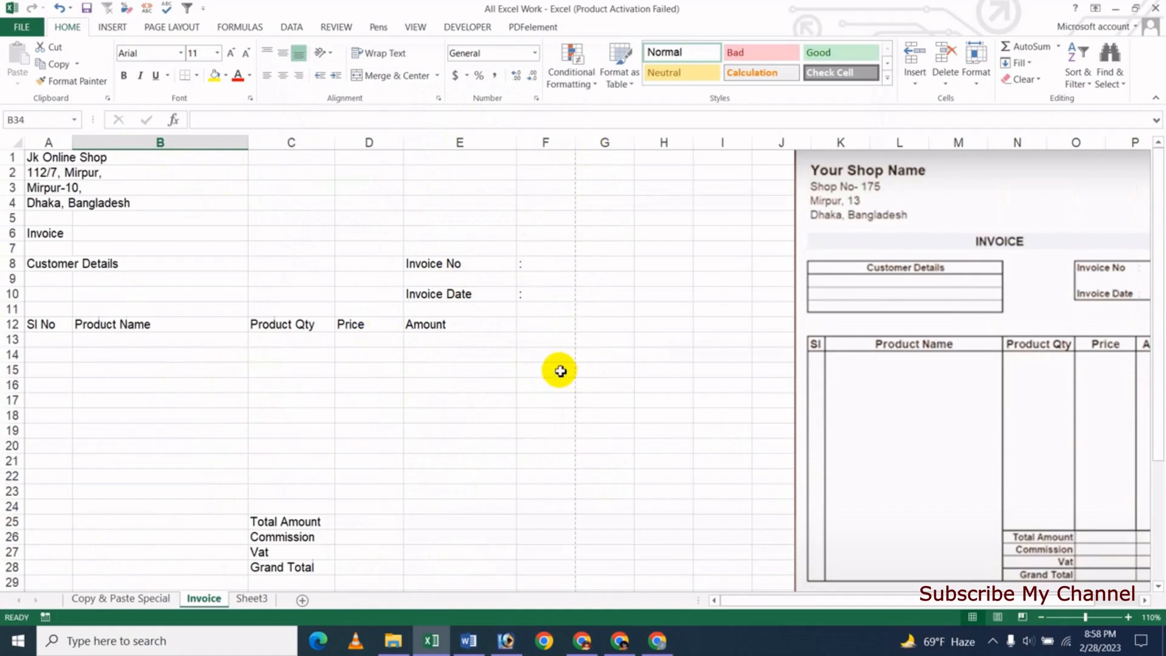
click(271, 403)
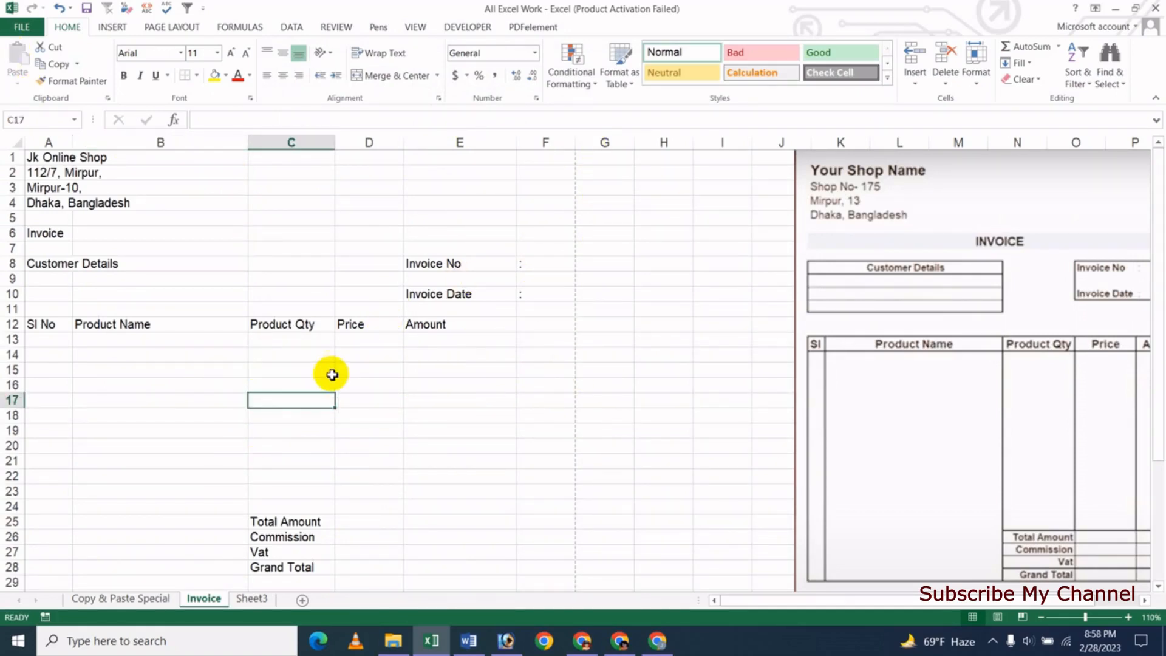
click(209, 385)
key(ctrl+p)
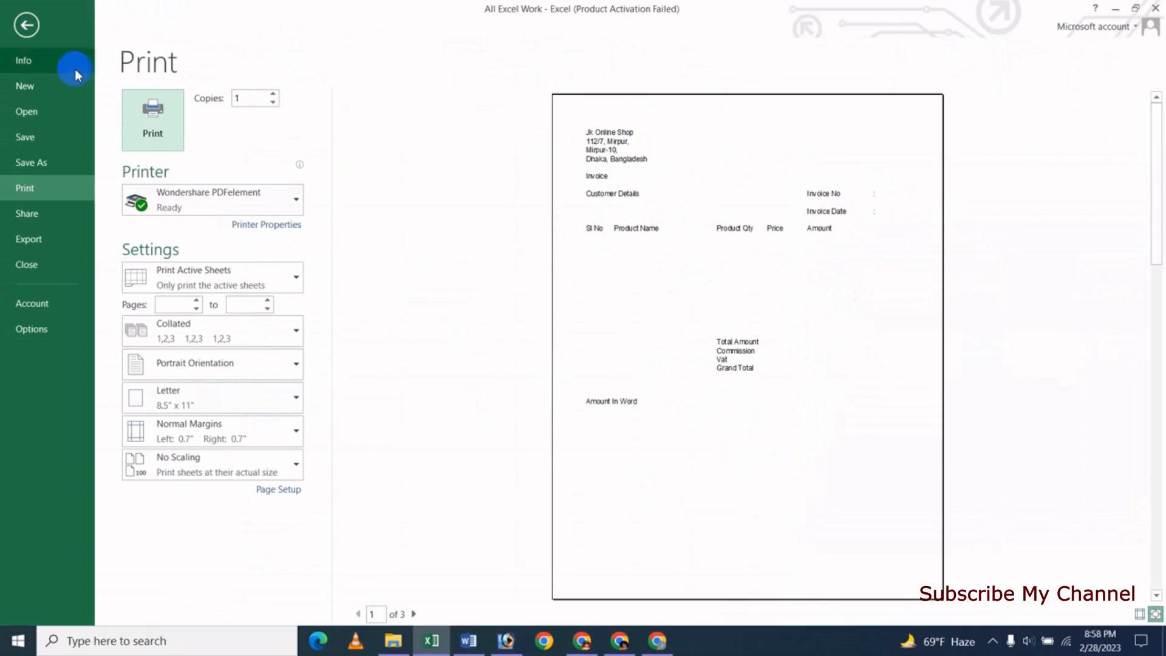
click(26, 25)
click(210, 236)
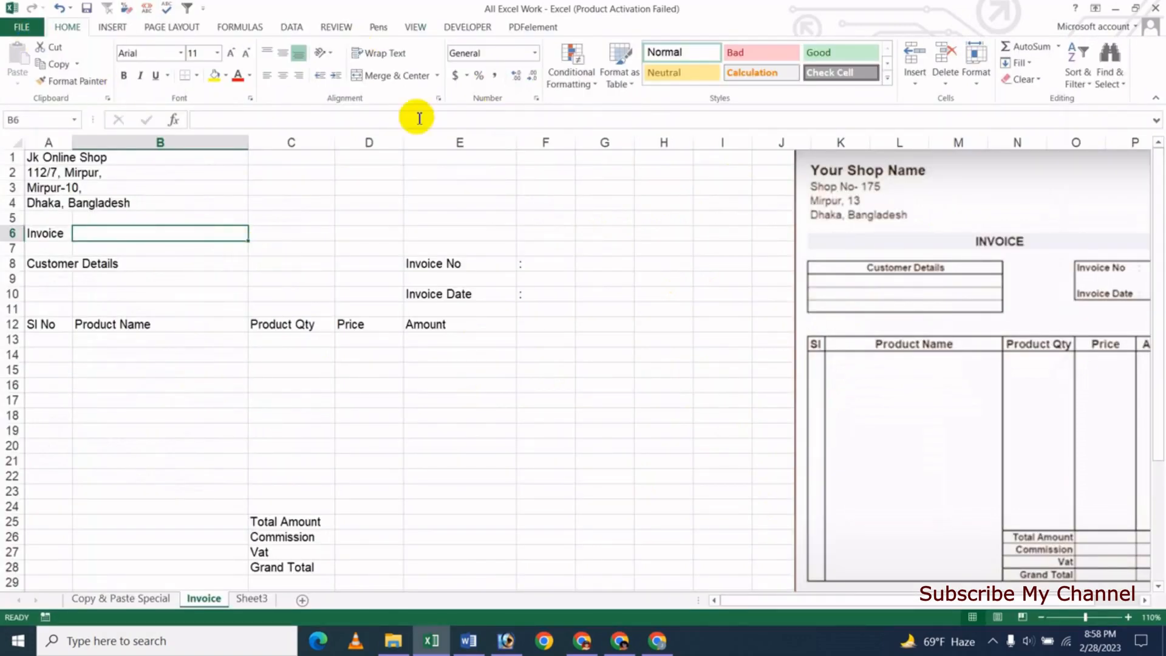
- Choose A4 from the Page Layout paper sizes for the Invoice sheet
click(174, 26)
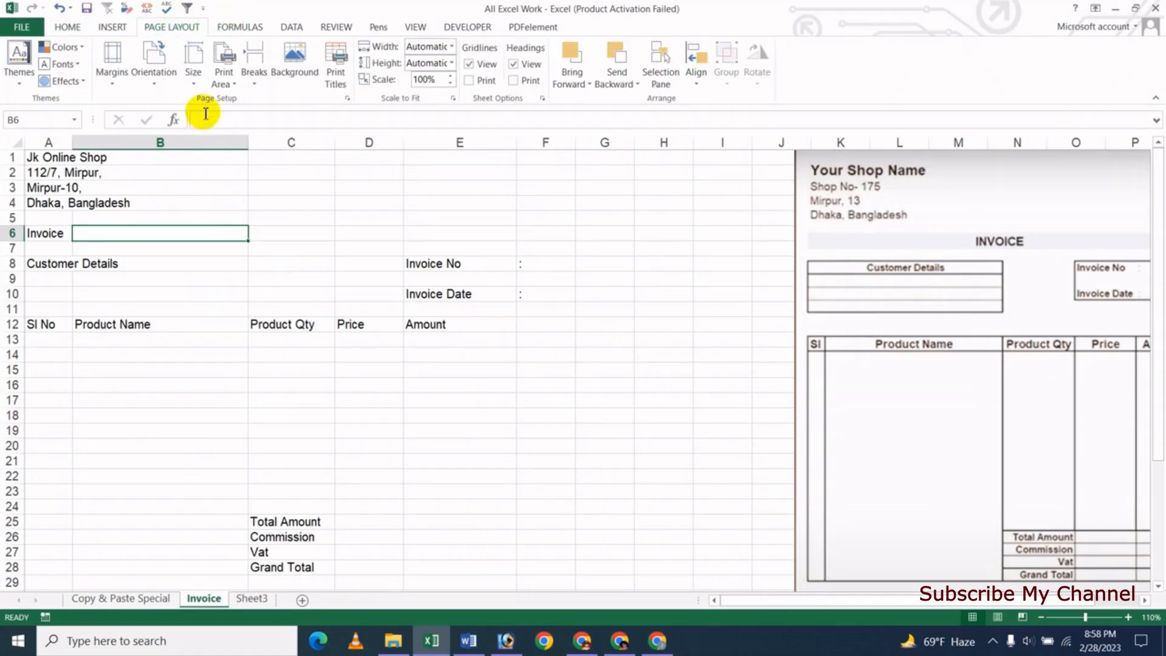
click(192, 74)
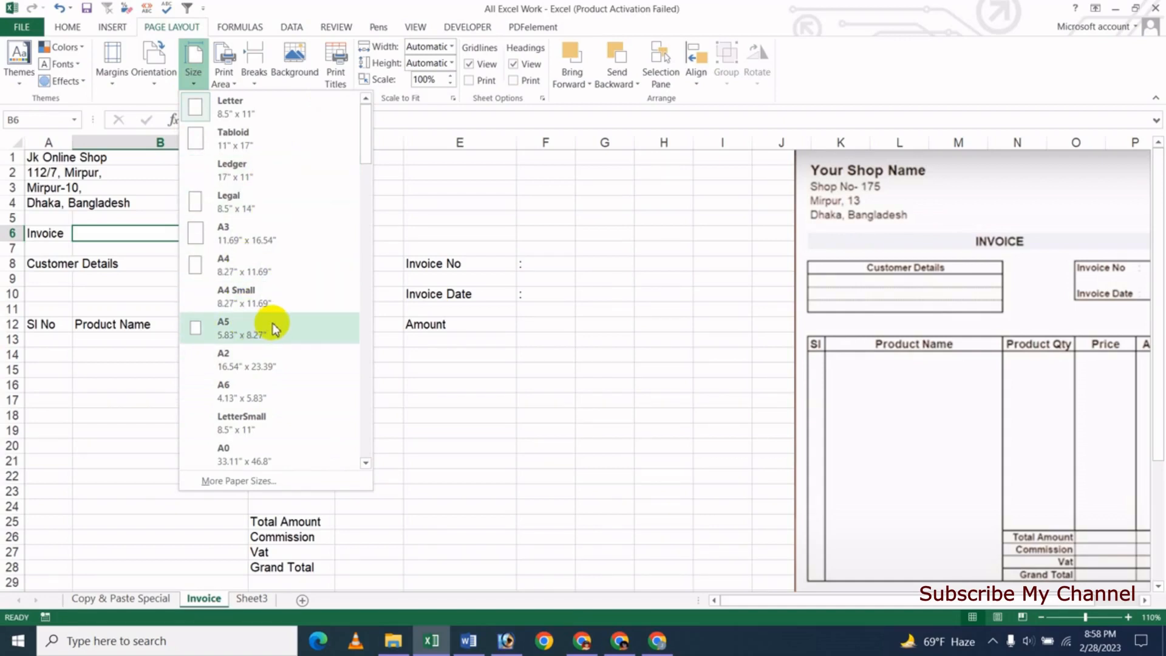
click(252, 267)
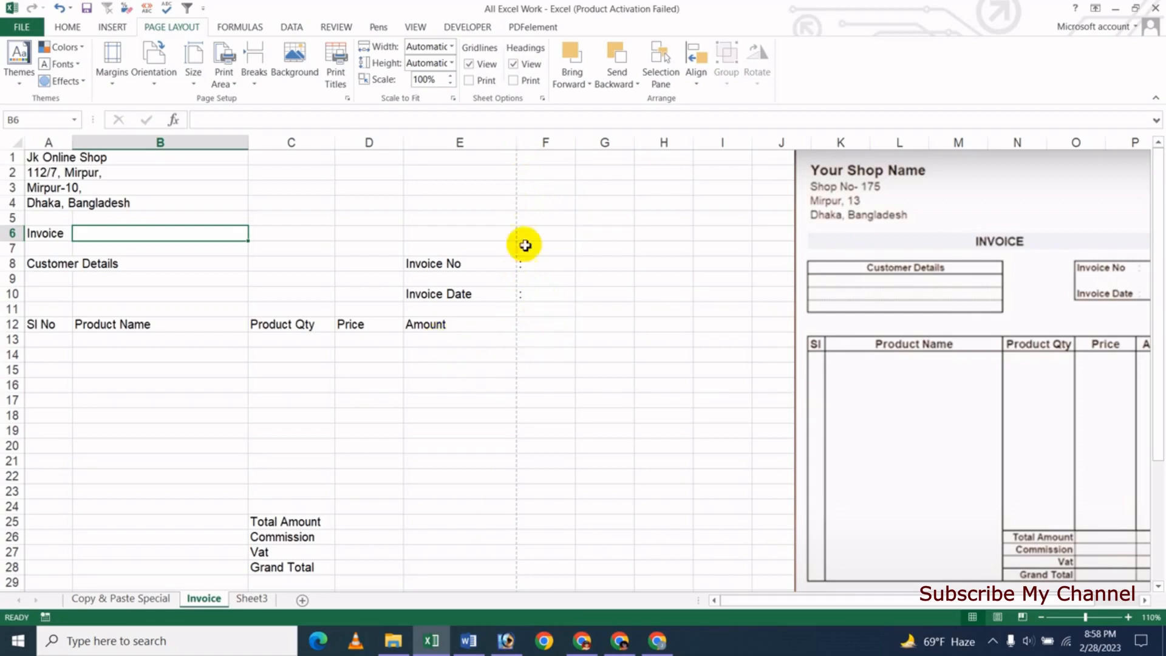
- Narrow column E so the page boundary falls just past column F
drag(518, 146, 492, 145)
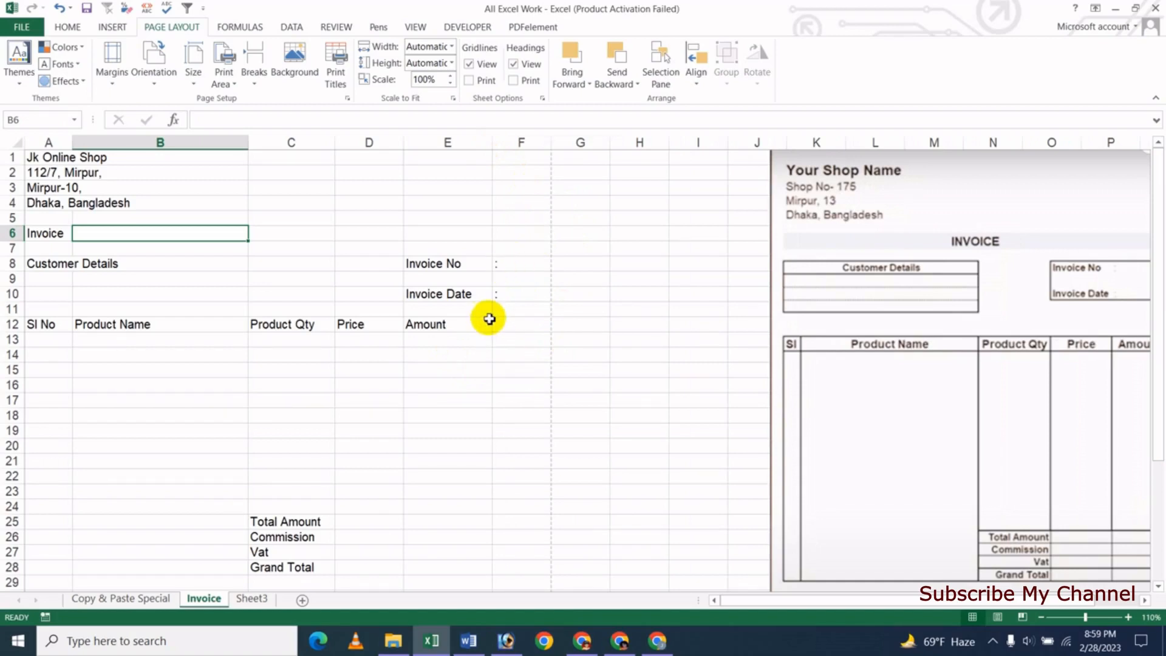
scroll(558, 233, down, 1)
scroll(558, 233, up, 1)
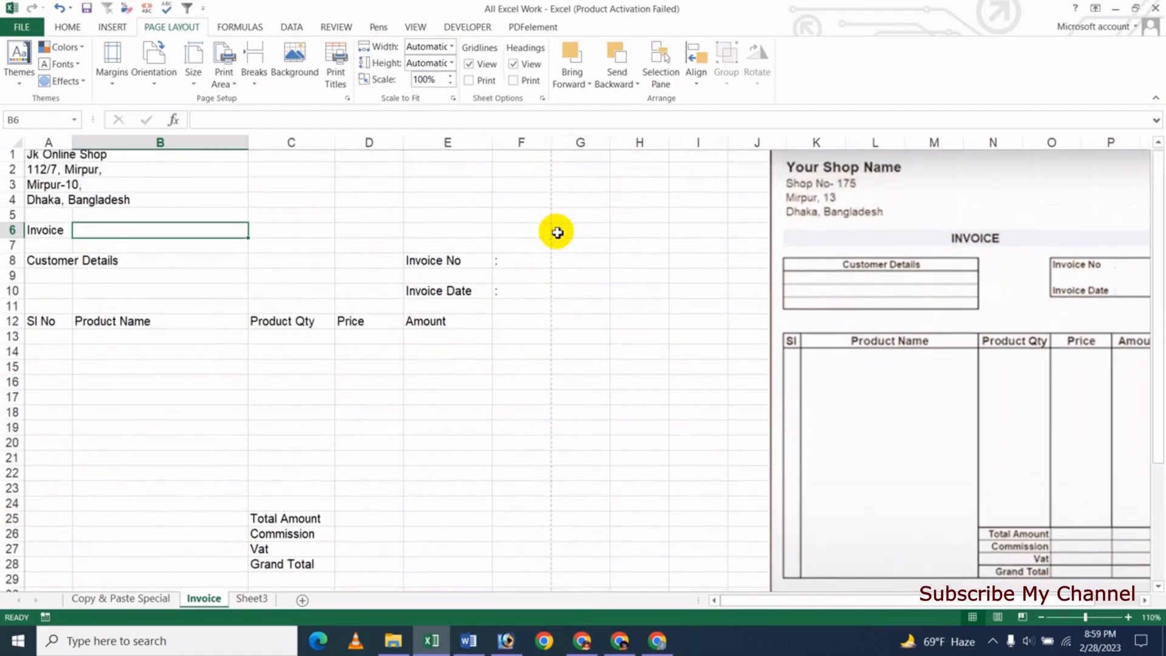
drag(493, 144, 485, 143)
click(452, 370)
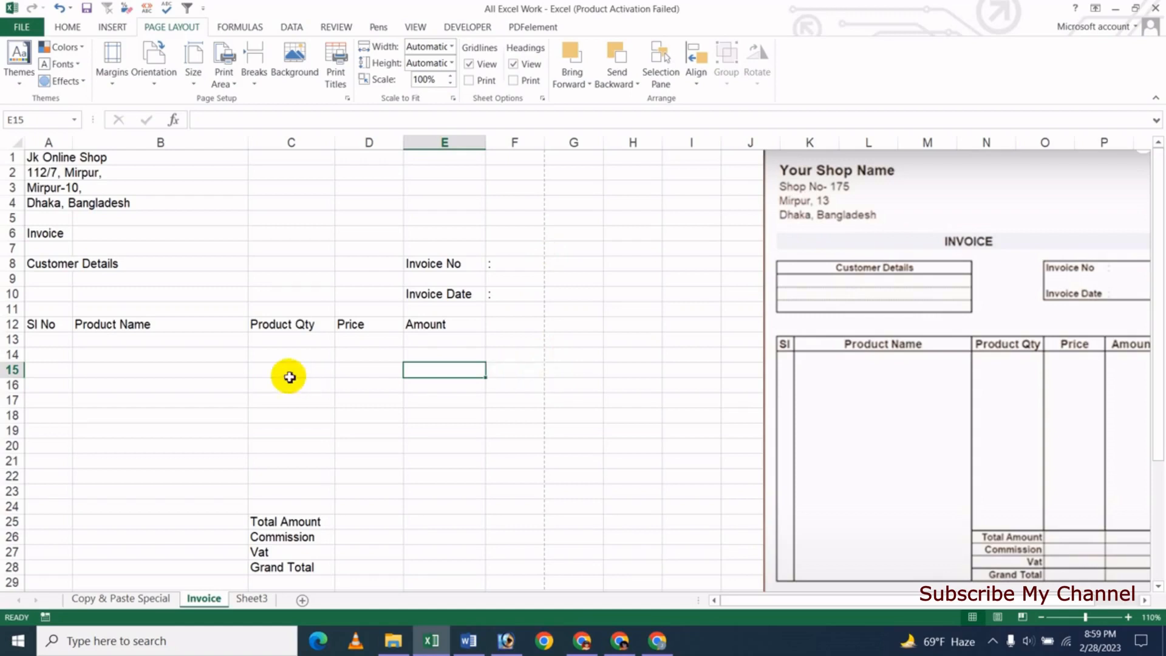
- Widen the Product Name column, set Product Qty to 12.30, and slightly narrow Amount
drag(256, 148, 265, 149)
drag(354, 149, 429, 148)
drag(359, 144, 353, 144)
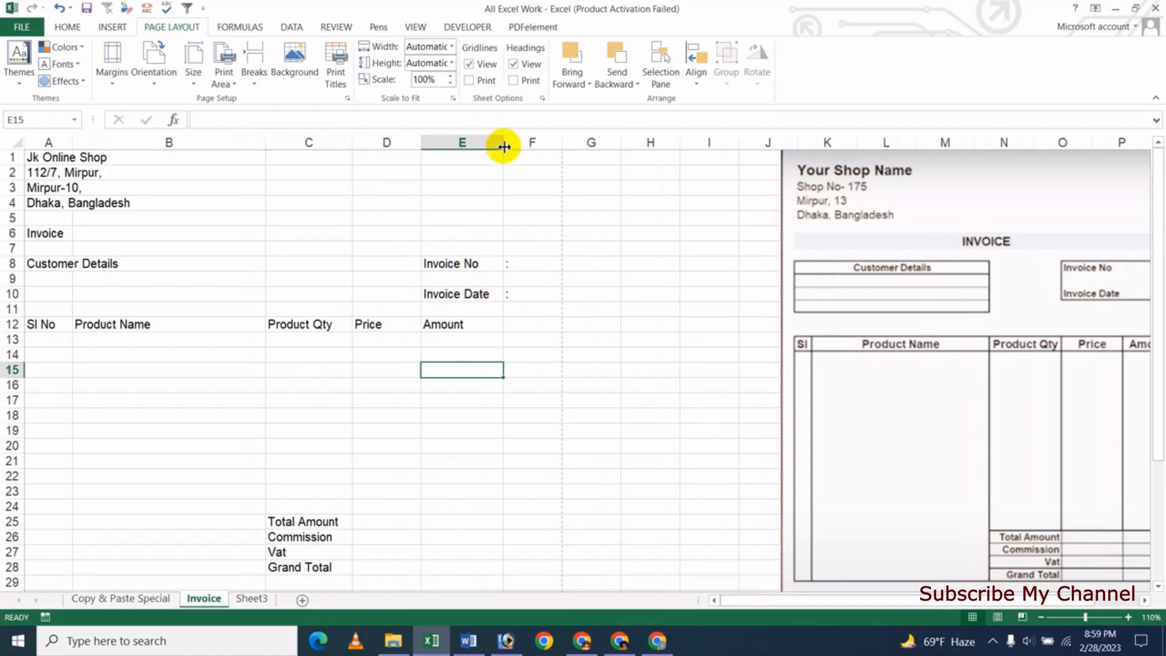
drag(503, 146, 500, 146)
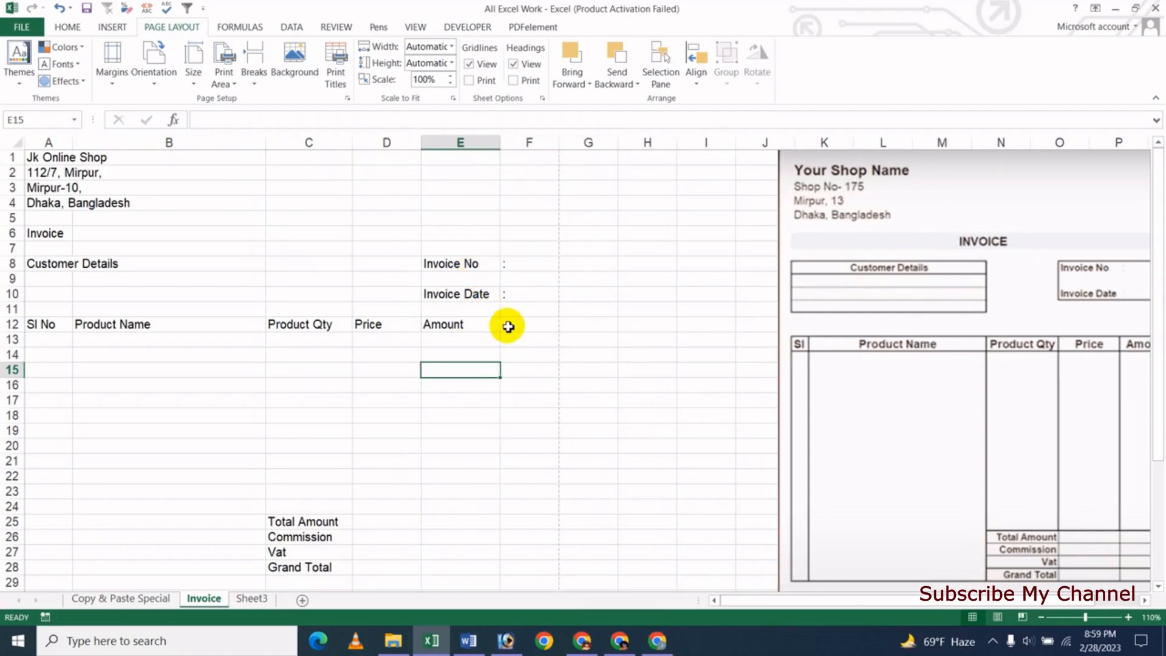
click(460, 427)
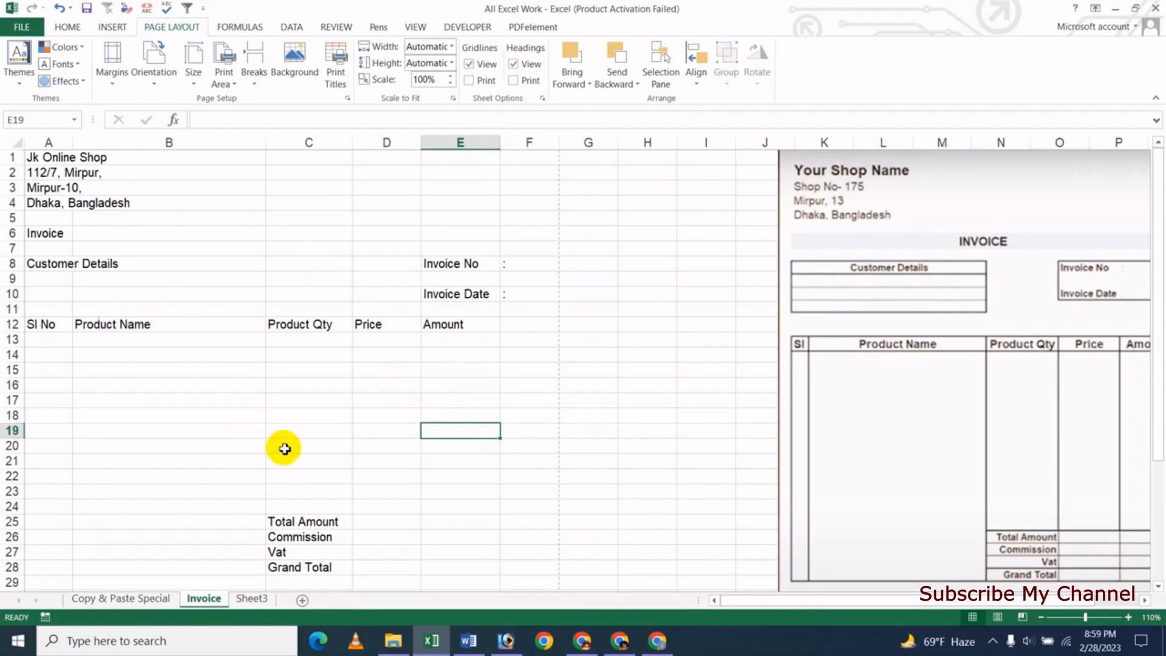
- Nudge the reference invoice picture slightly to the left
click(69, 158)
click(170, 193)
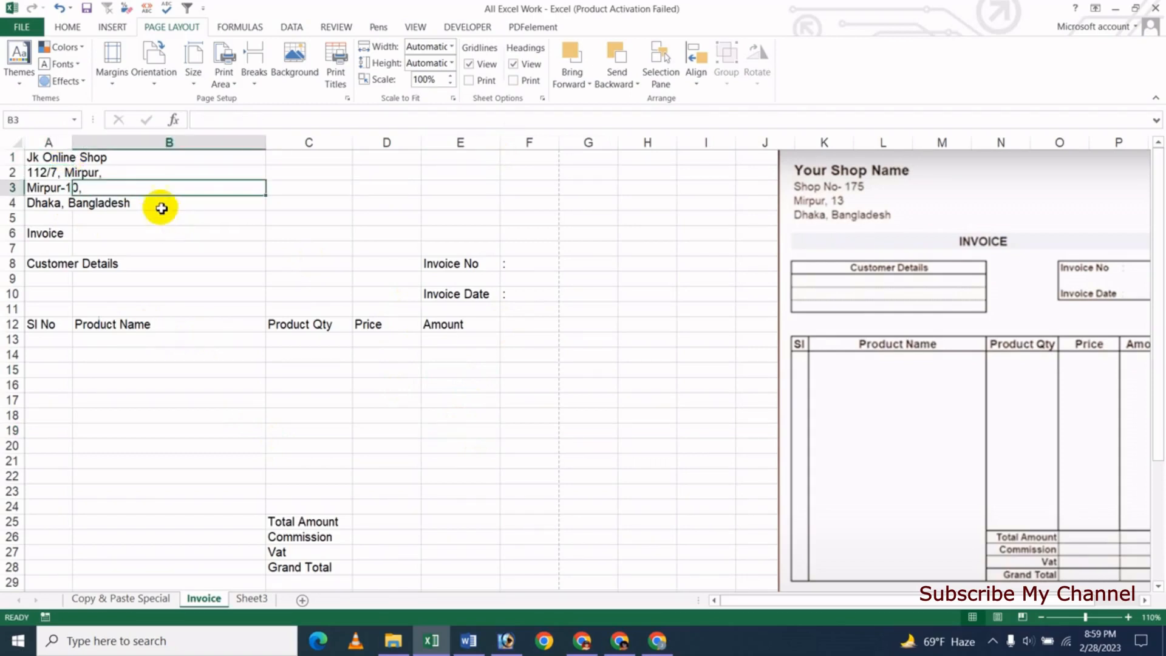
drag(820, 207, 778, 209)
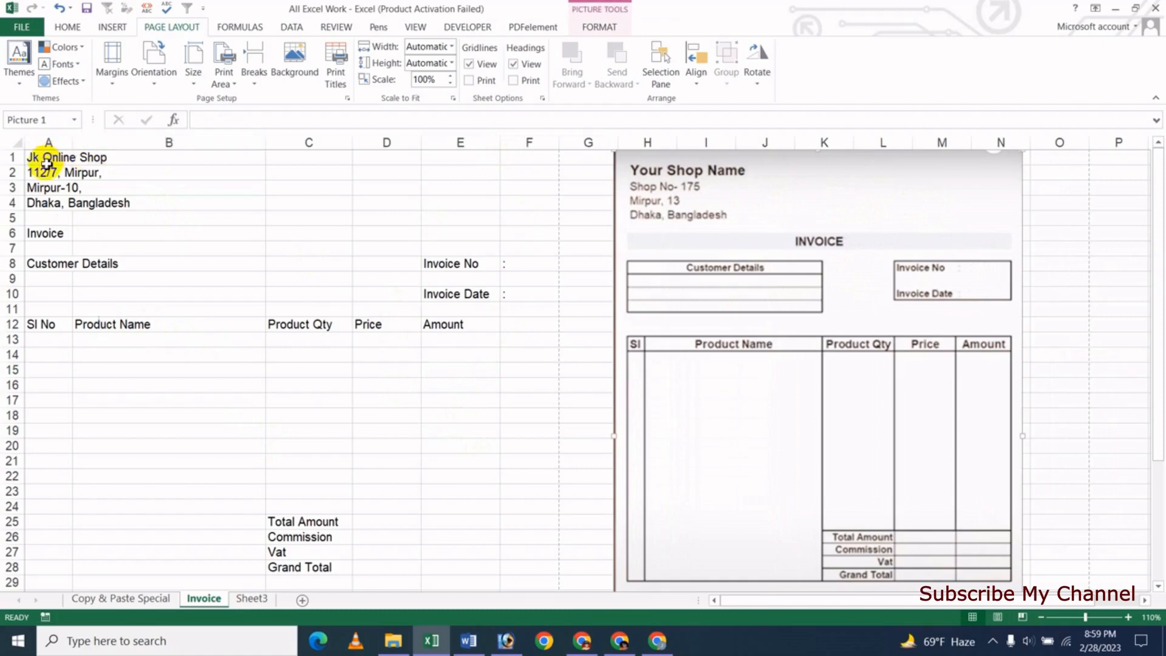
- Merge each row of the shop name and address block A1:B4 across columns A and B
drag(52, 161, 131, 203)
click(68, 27)
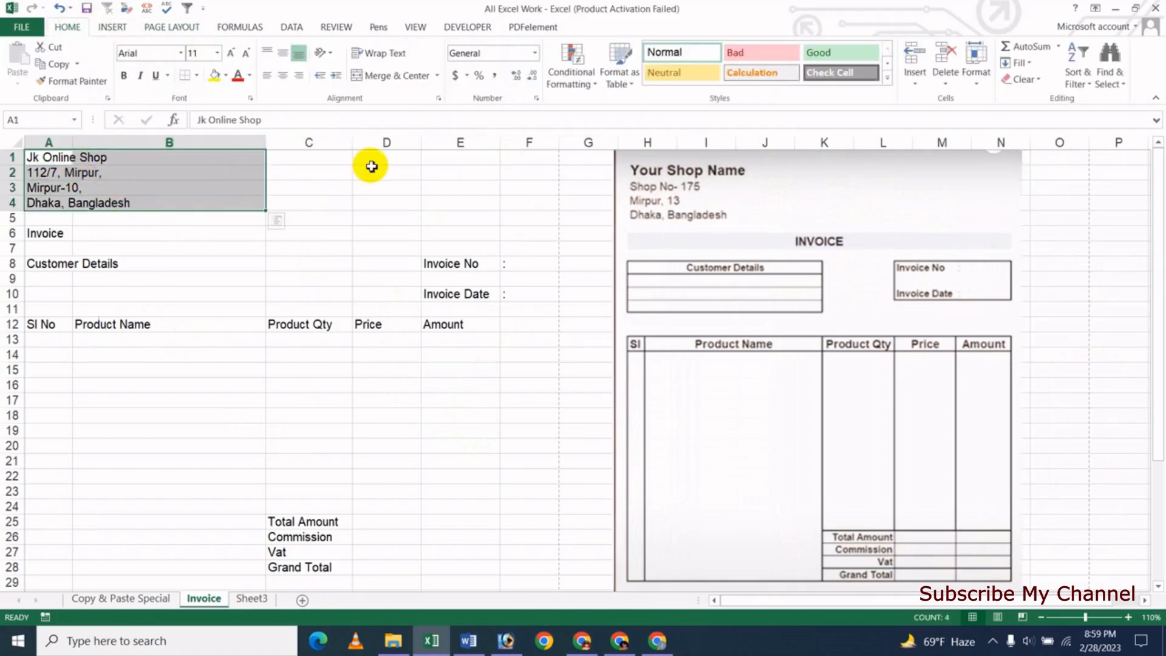
click(437, 75)
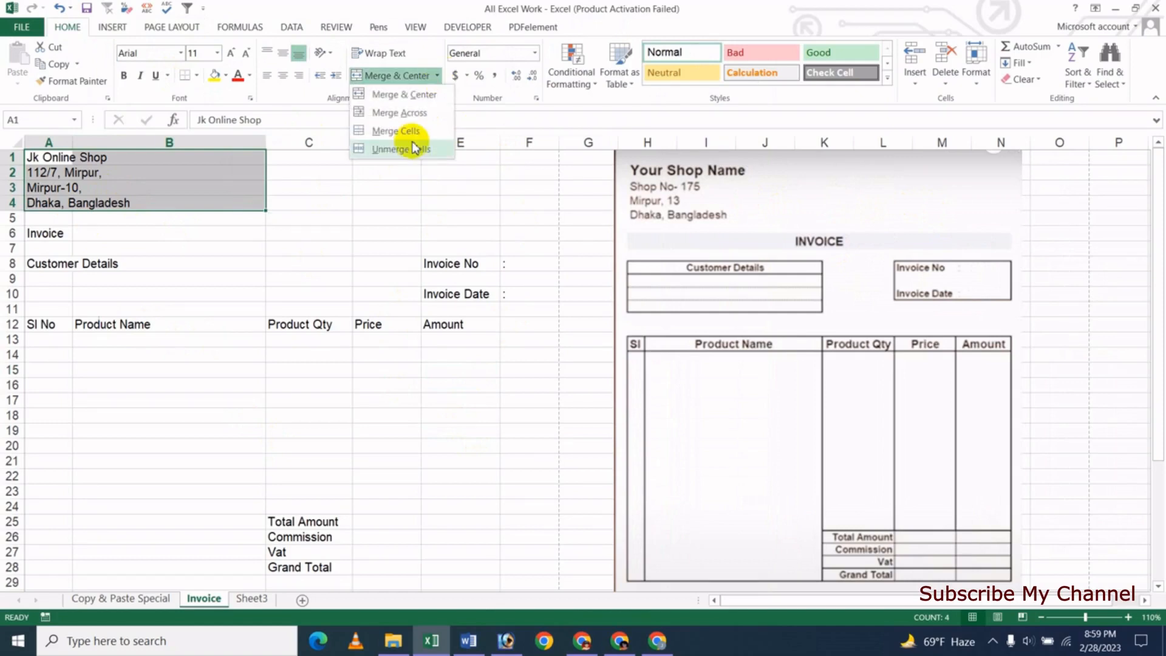
click(423, 114)
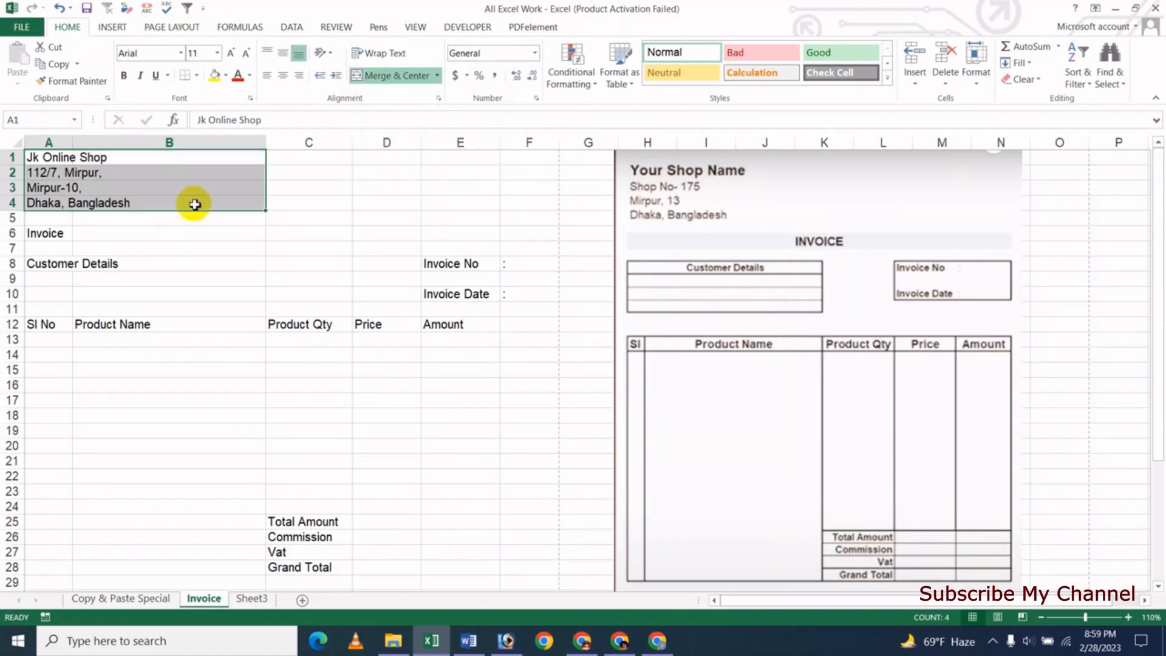
click(161, 247)
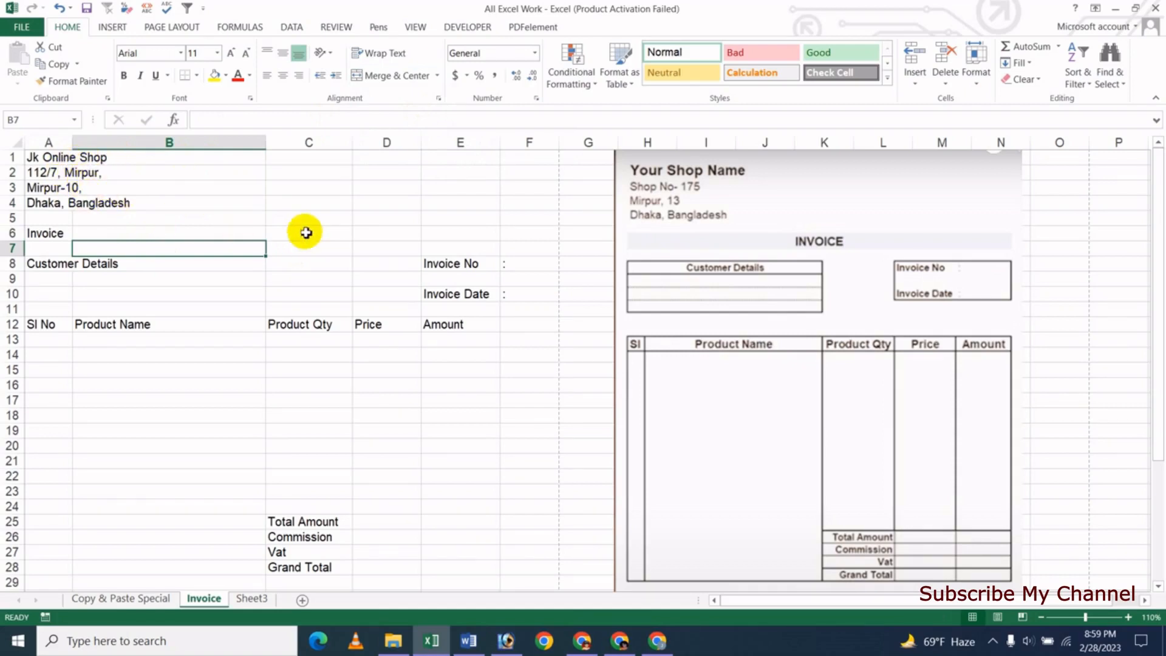
drag(307, 187, 387, 174)
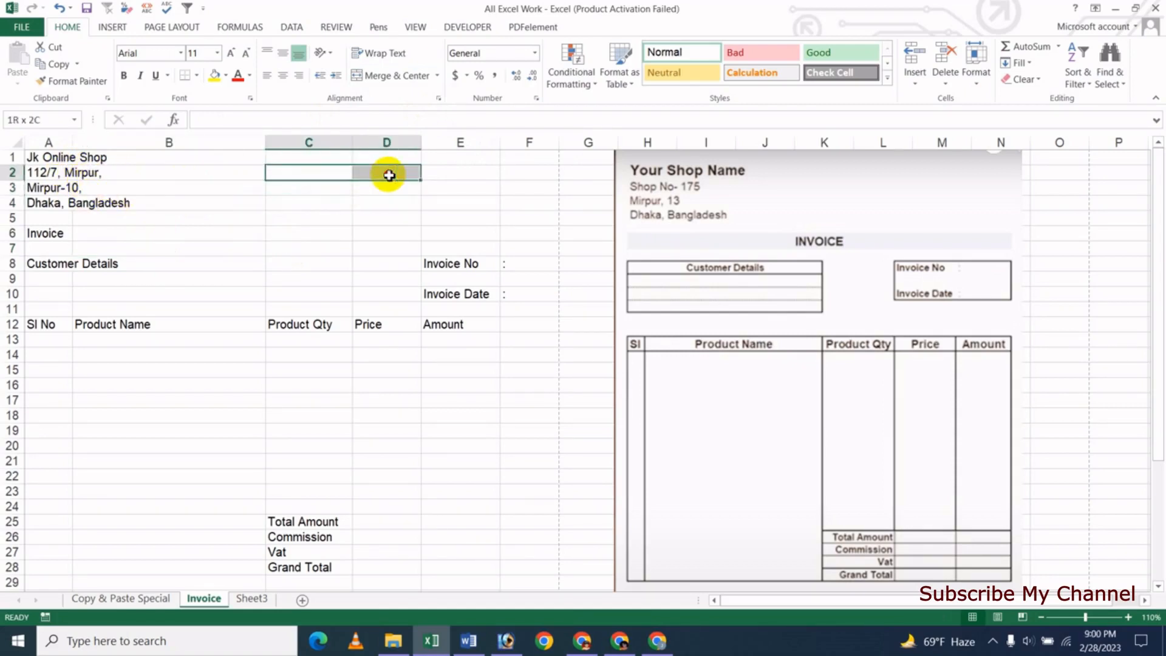
click(314, 213)
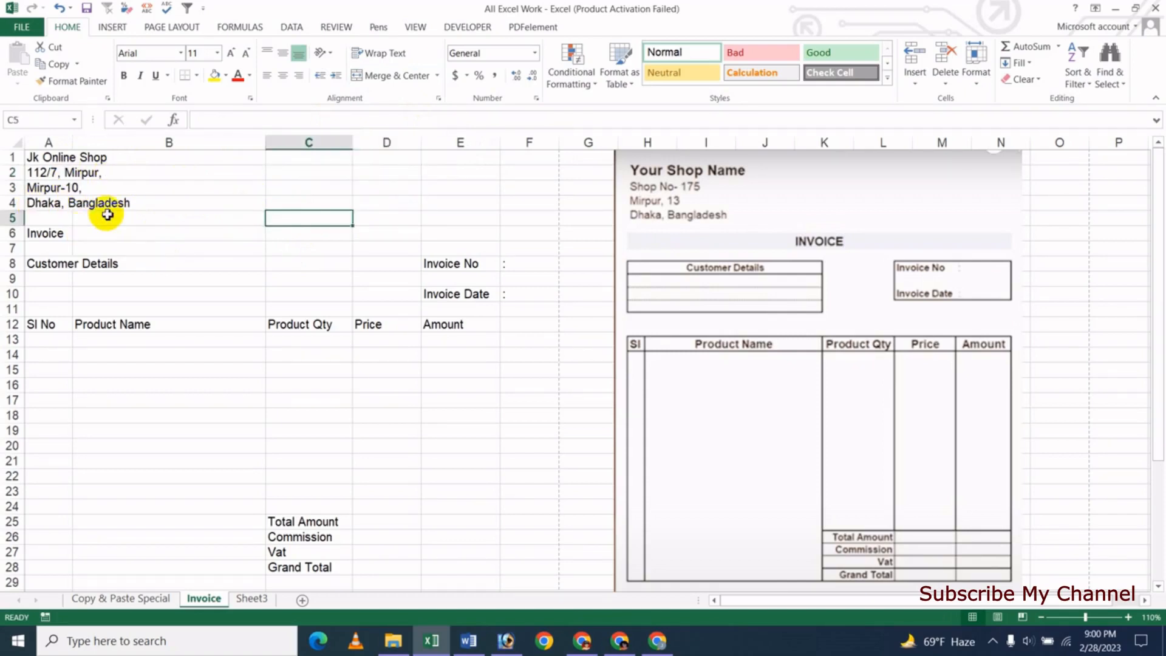
click(57, 158)
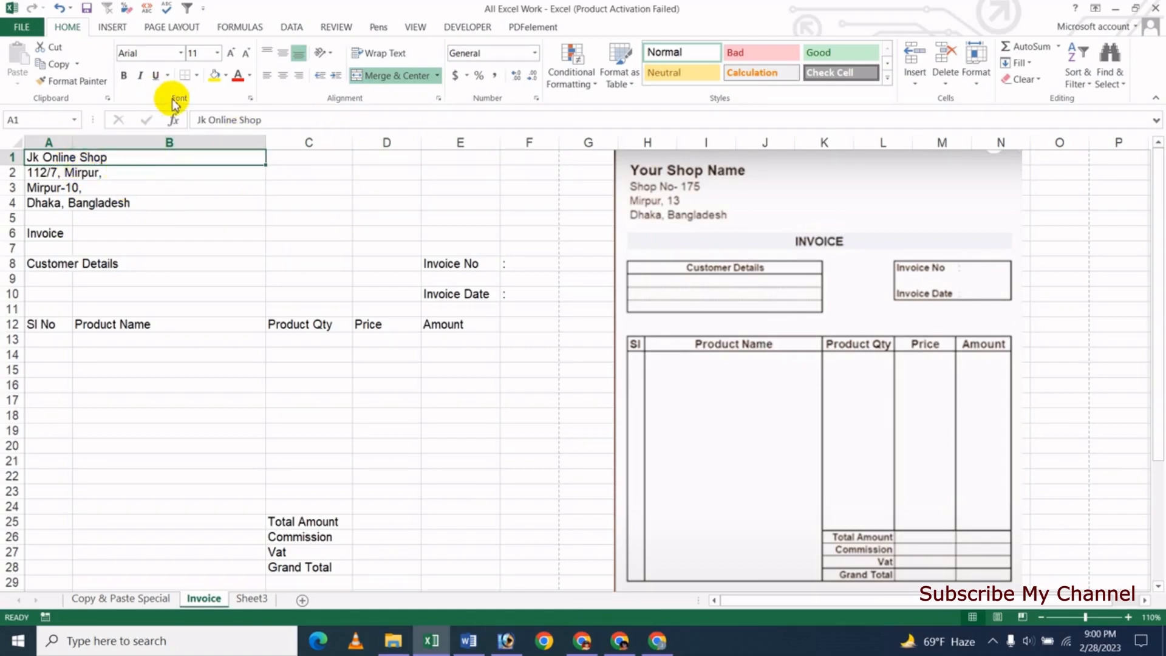
- Enlarge the Jk Online Shop name to 14 pt and make it bold
click(233, 55)
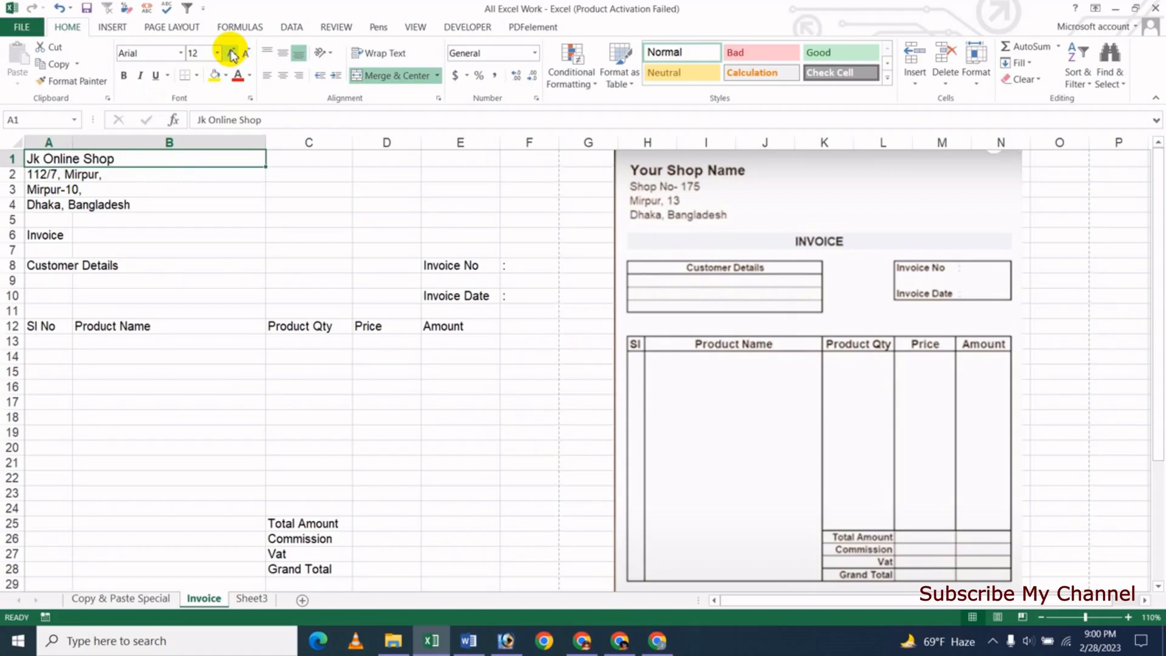
click(233, 54)
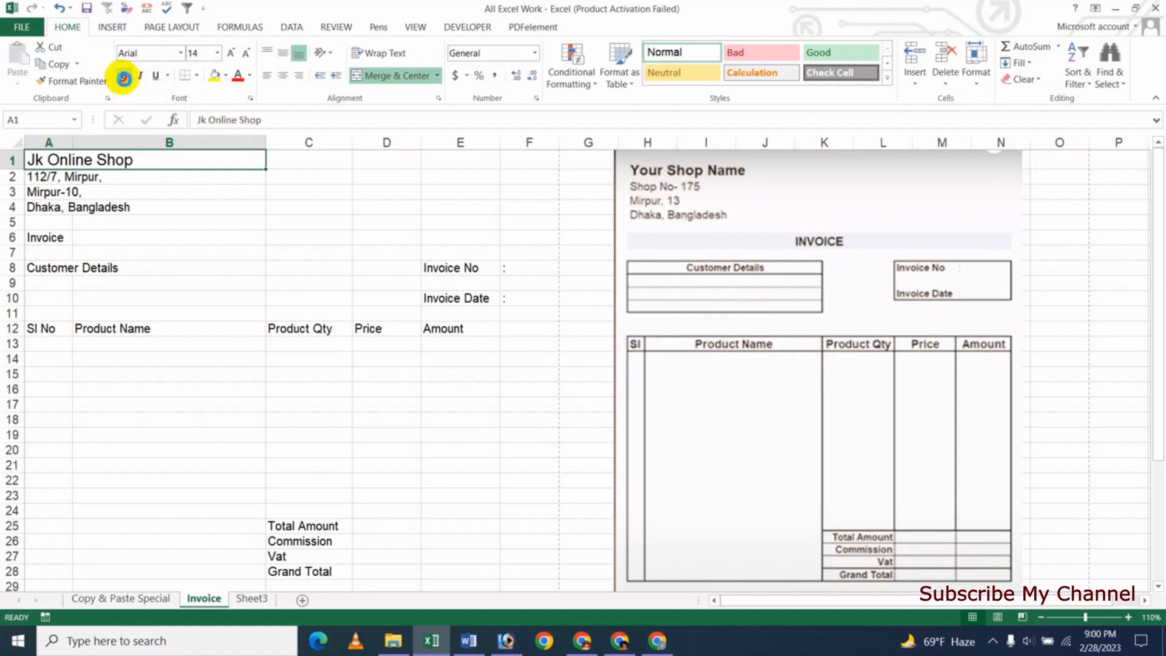
click(119, 206)
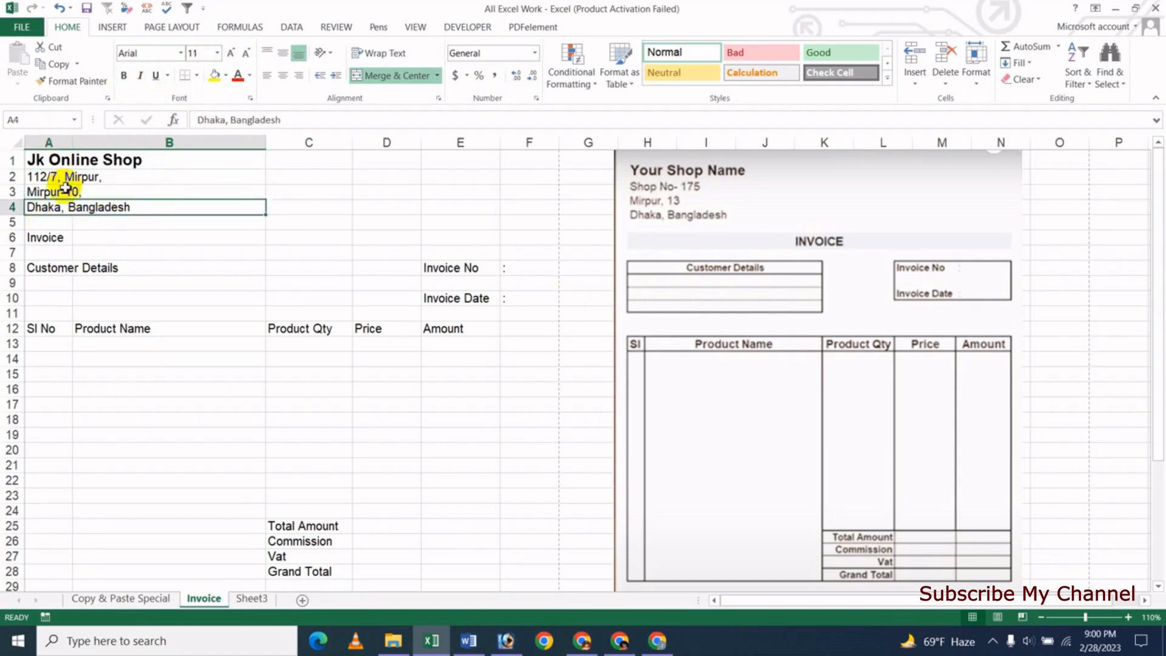
- Shift the reference invoice picture further right and select the Invoice title row
click(168, 328)
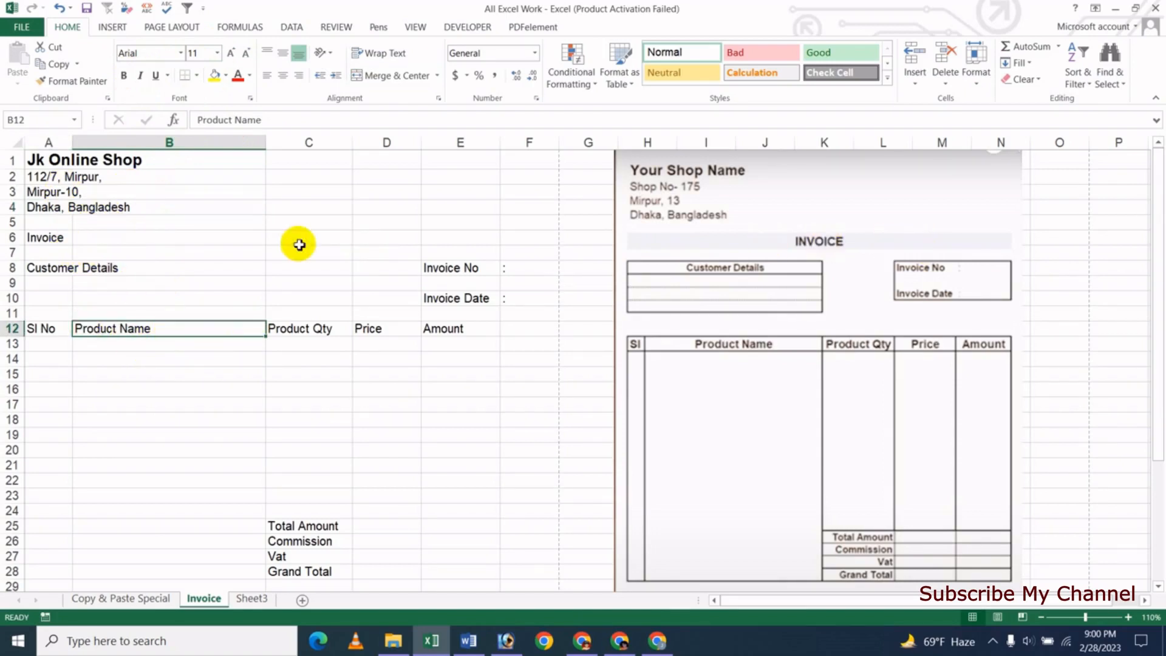
drag(775, 193, 805, 199)
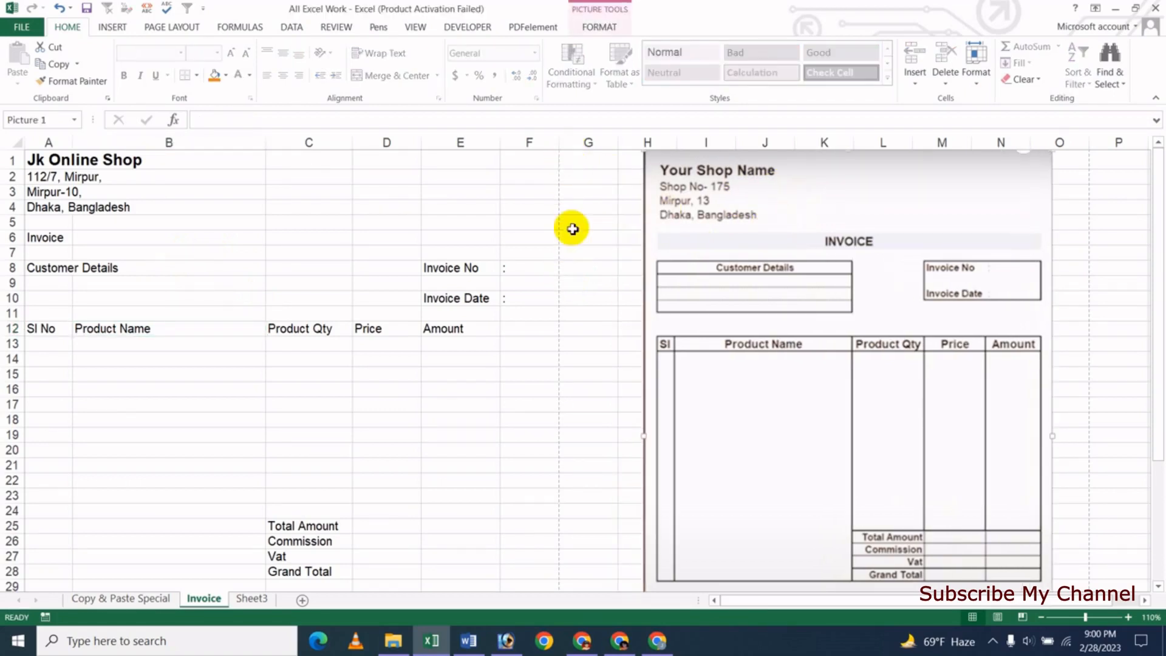
drag(52, 237, 512, 238)
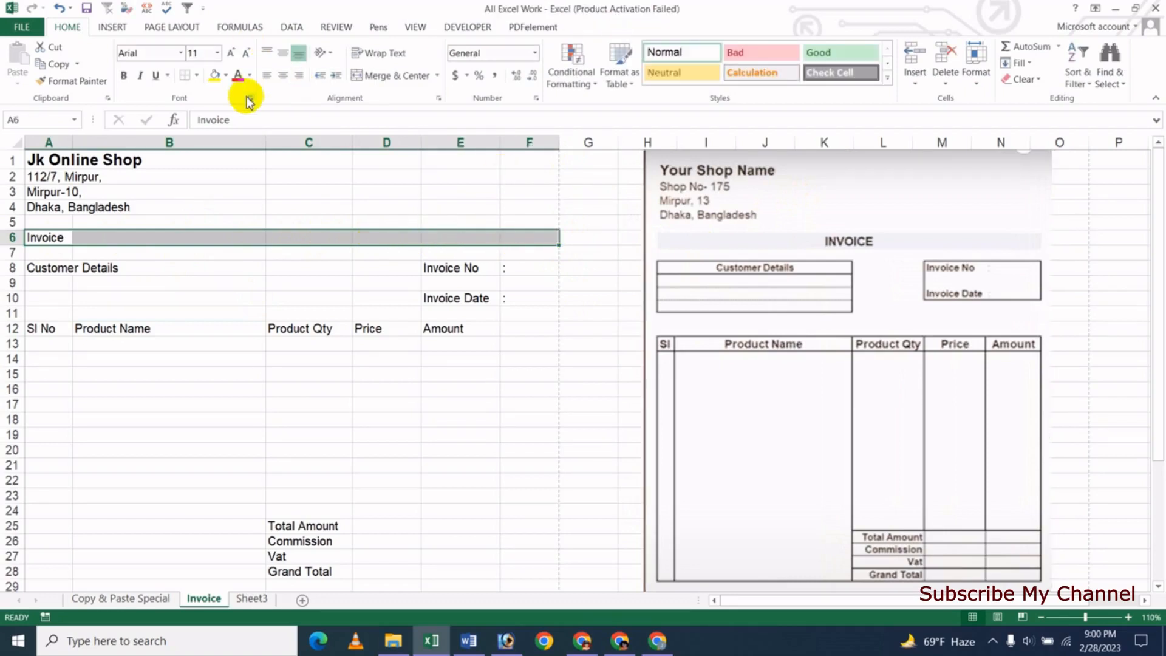
- Merge and centre the Invoice title across A6:F6 in 18 pt Arial Rounded MT Bold
click(402, 75)
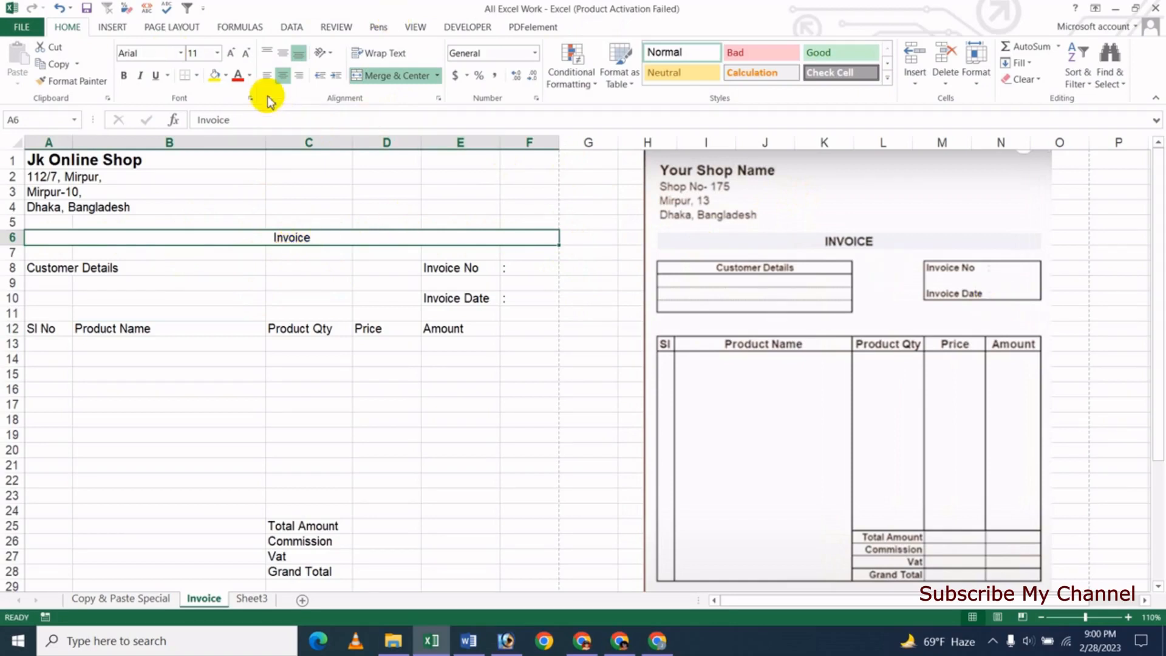
click(232, 54)
click(231, 55)
click(231, 55)
click(231, 55)
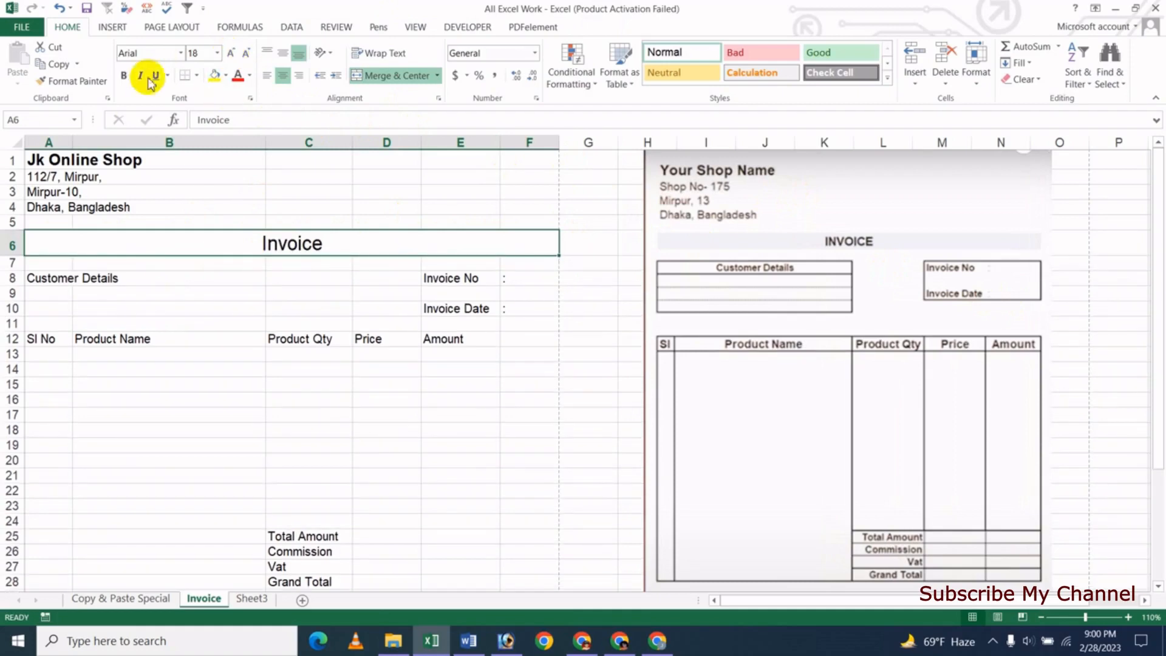
click(180, 53)
click(215, 255)
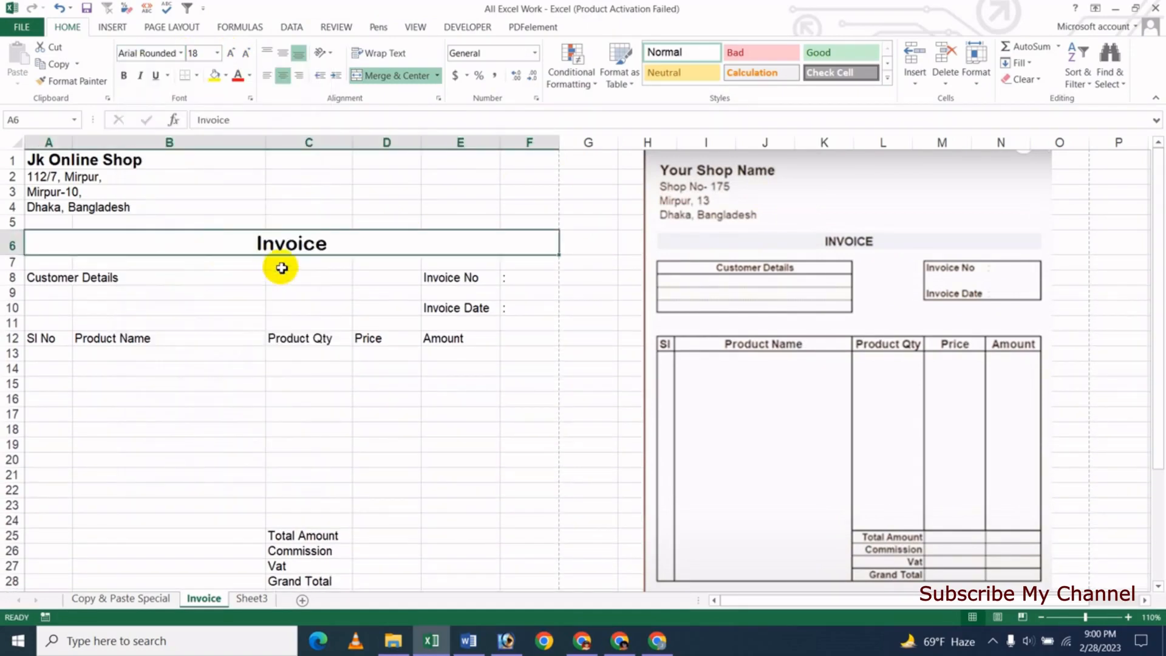
click(229, 294)
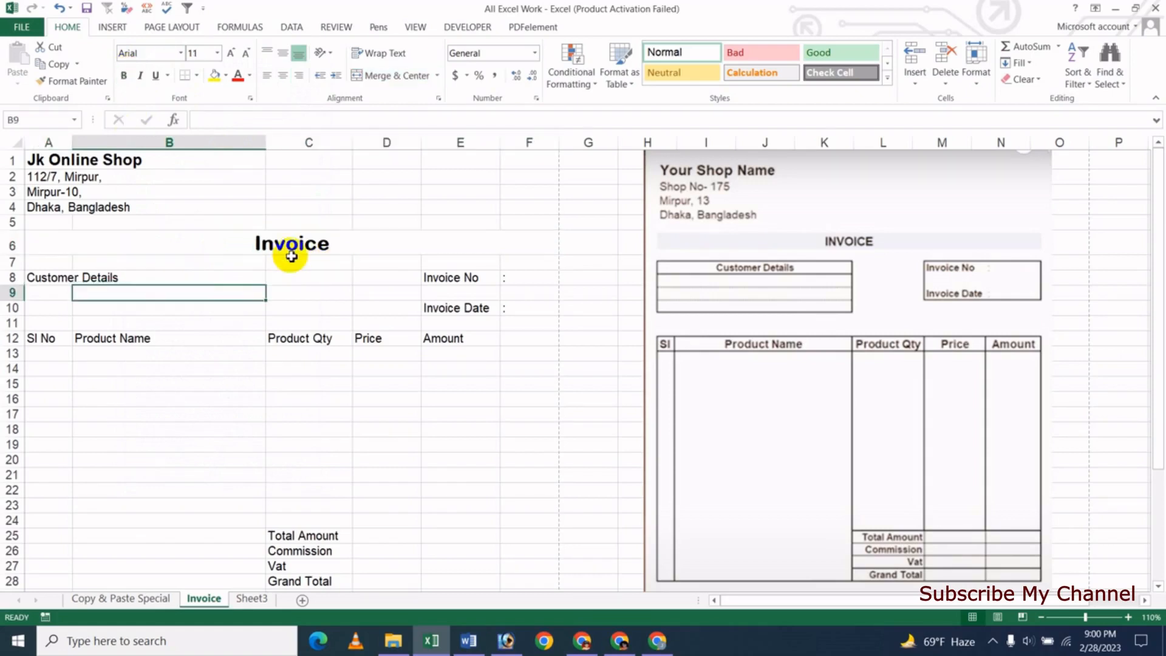
click(209, 243)
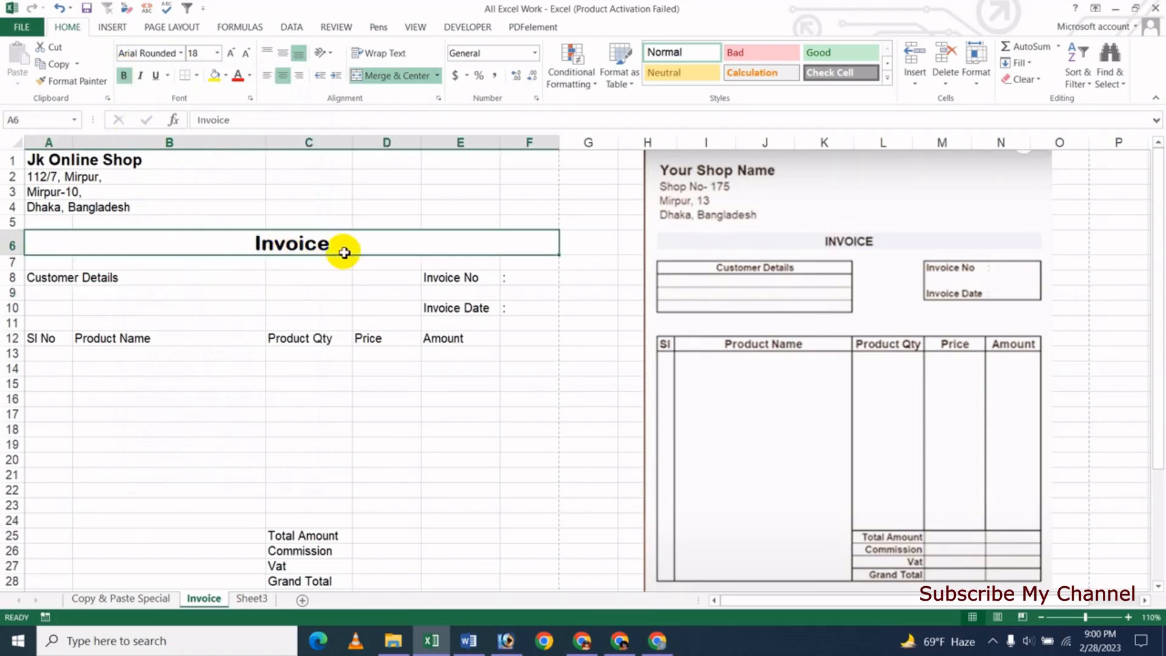
- Give the Invoice title row a light blue fill
click(227, 75)
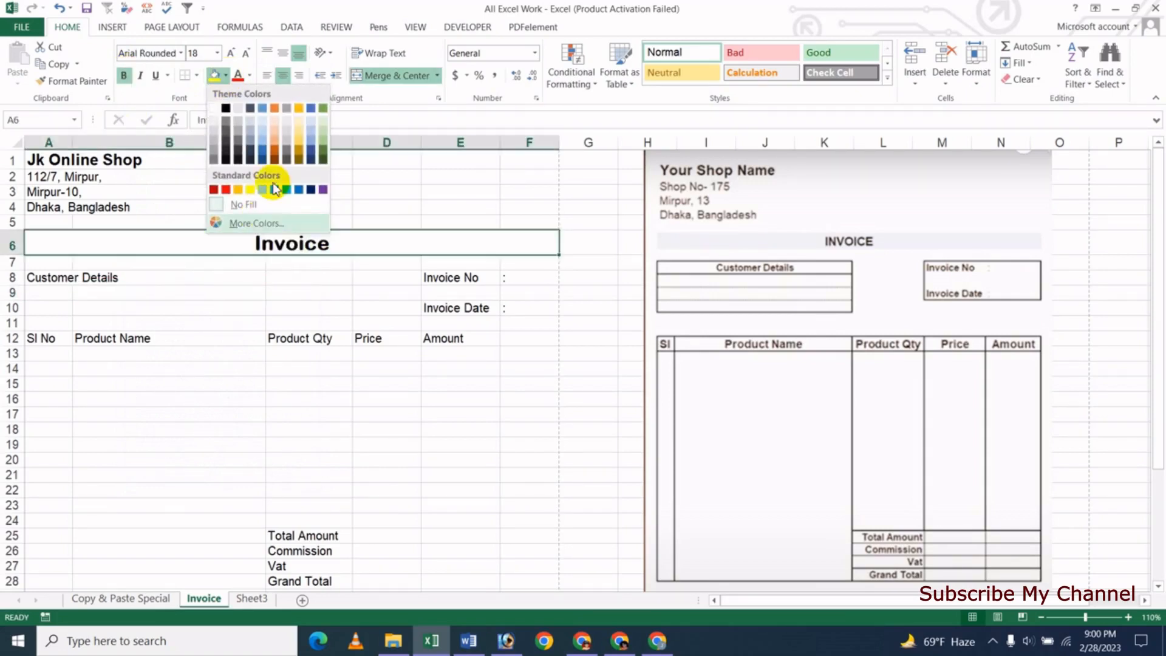
click(261, 125)
click(213, 306)
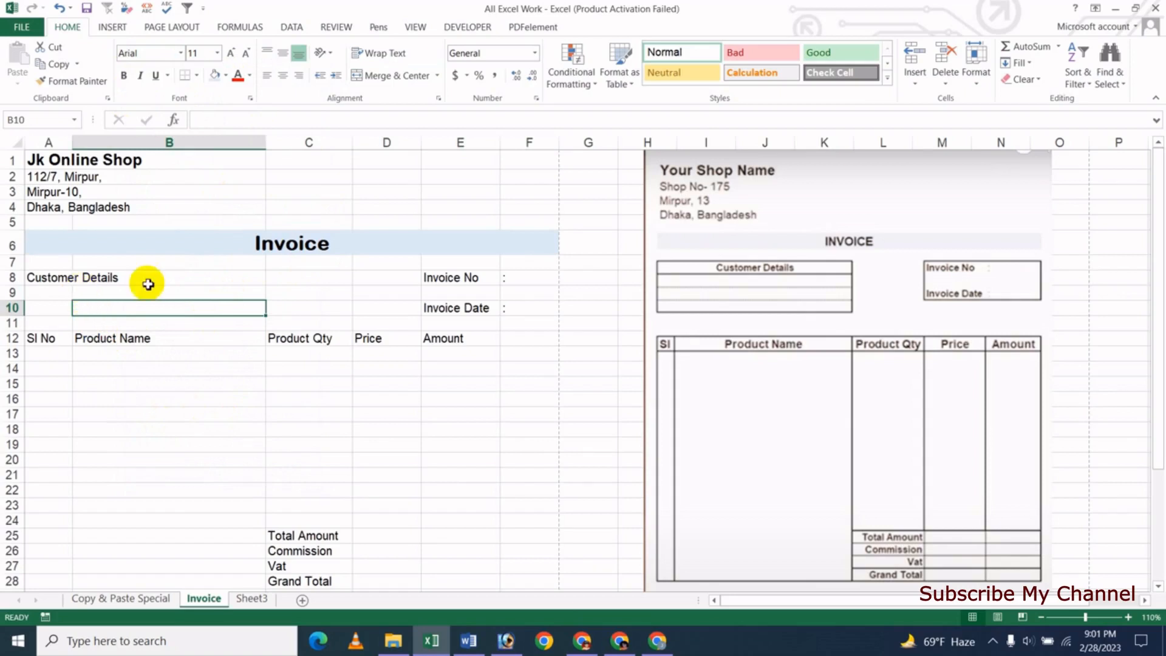
click(125, 413)
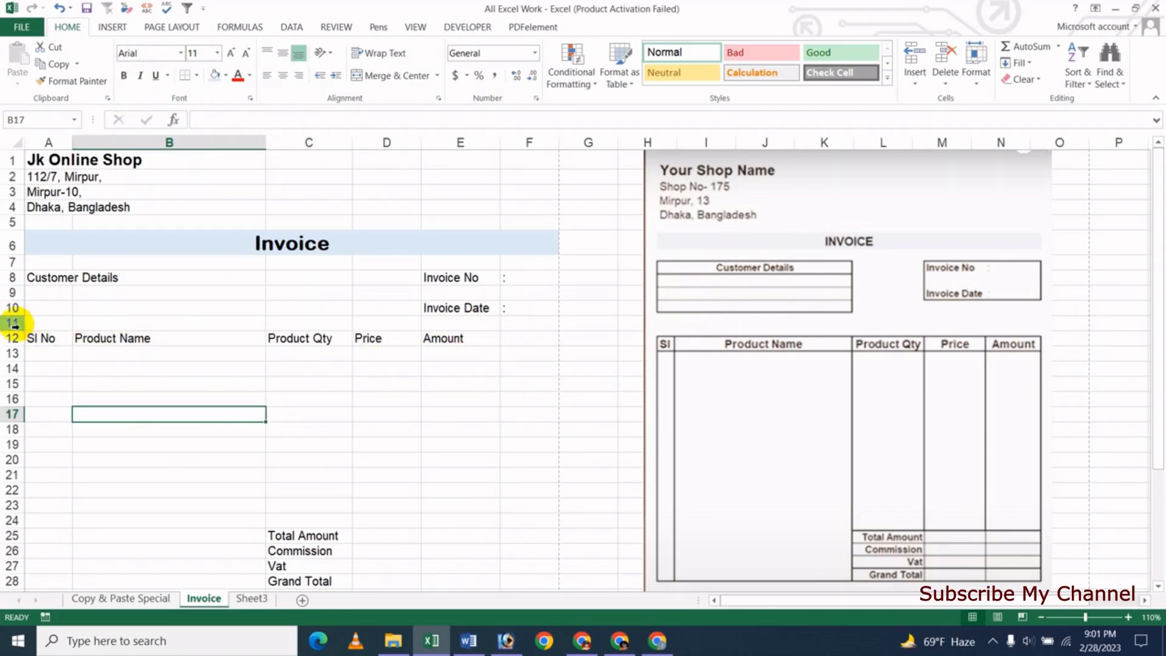
- Insert a blank row at row 11, pushing the item table headers down to row 13
click(13, 323)
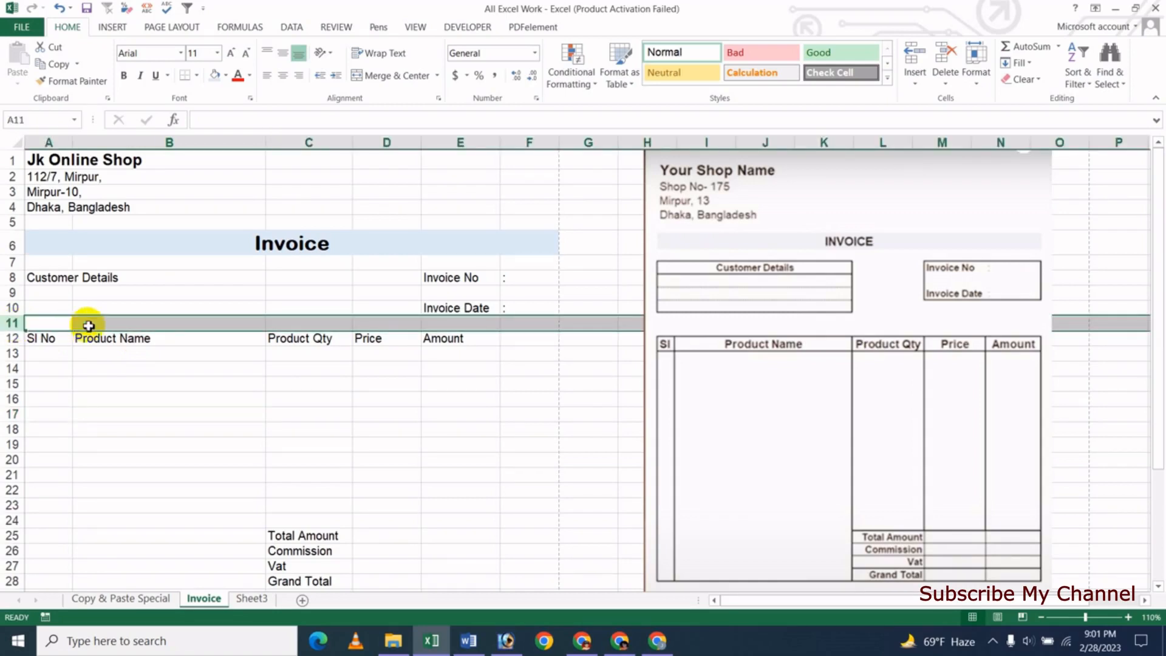
right_click(88, 326)
click(155, 440)
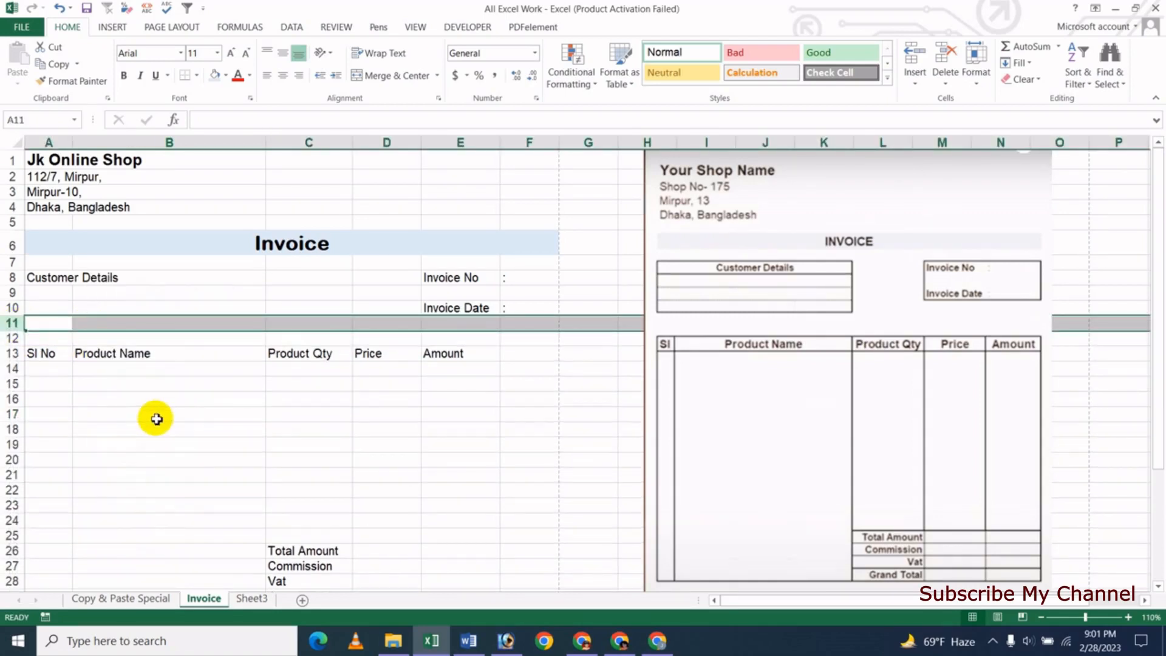
click(157, 419)
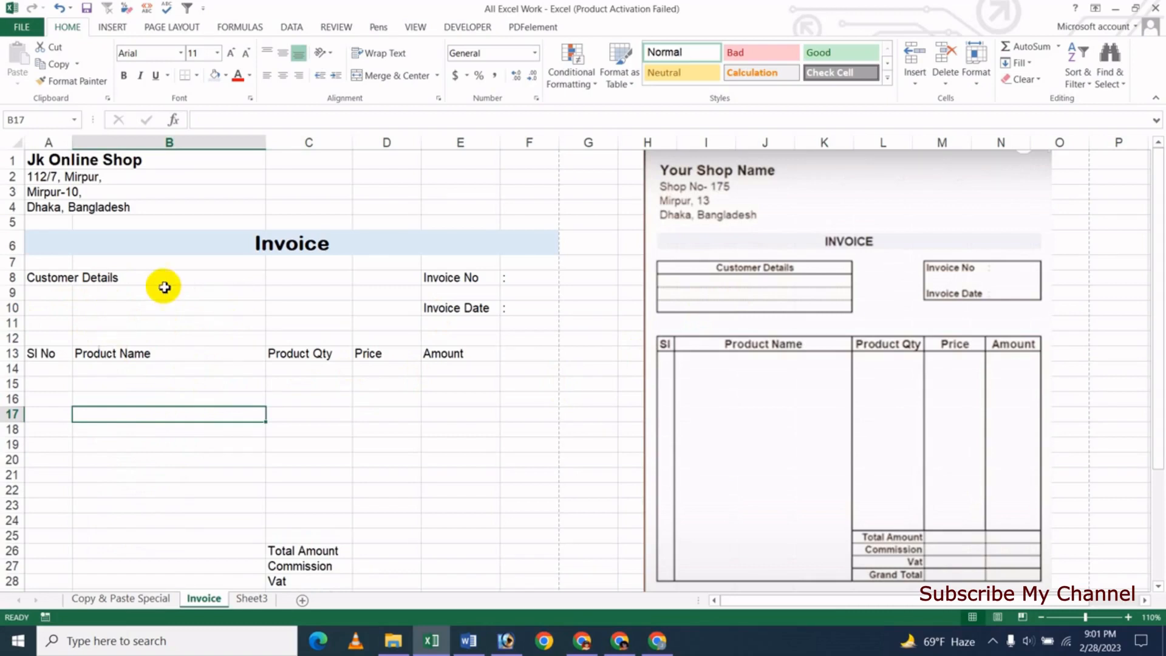
drag(54, 277, 125, 318)
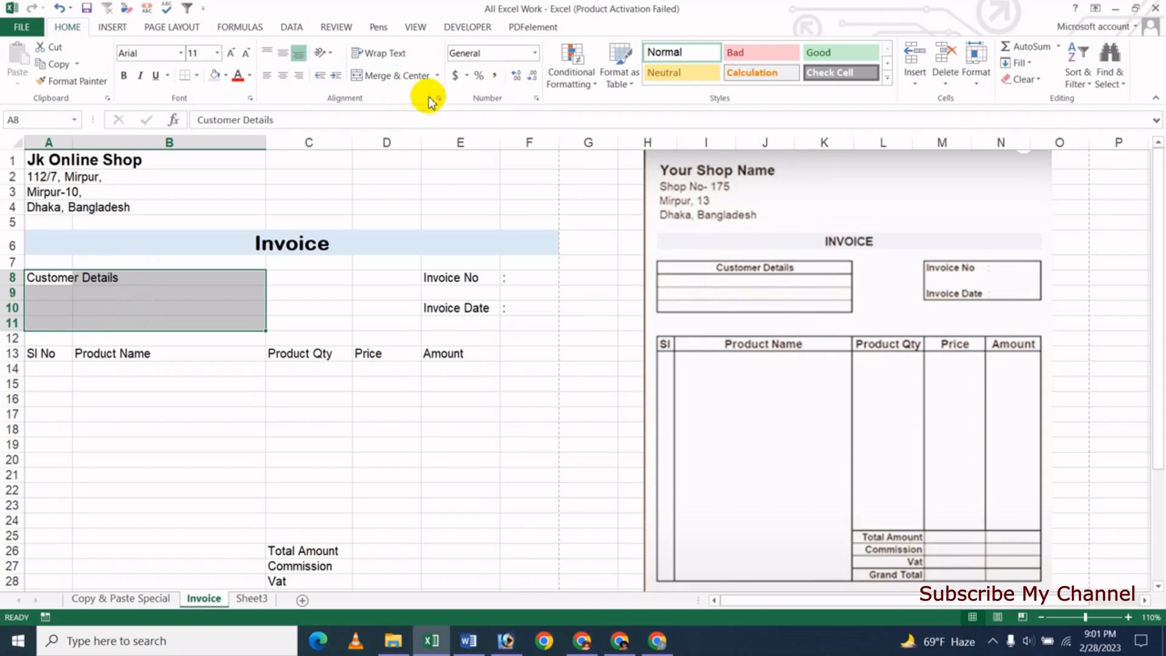
- Merge each Customer Details row A8:B11 across columns A and B
click(437, 75)
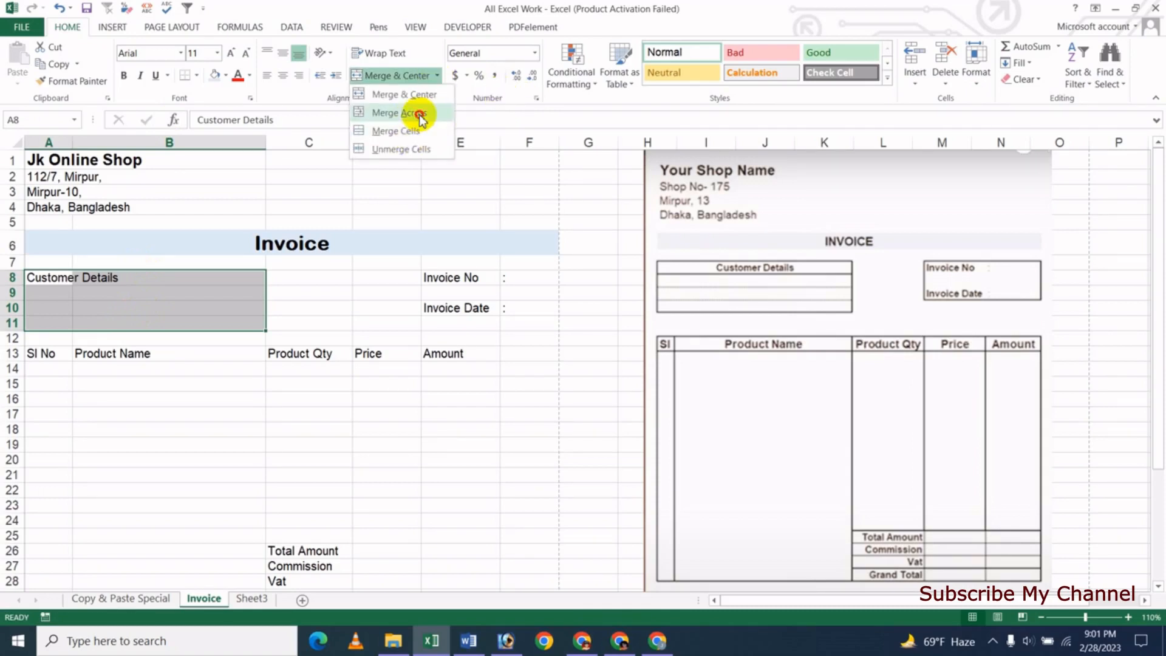
click(417, 113)
click(127, 320)
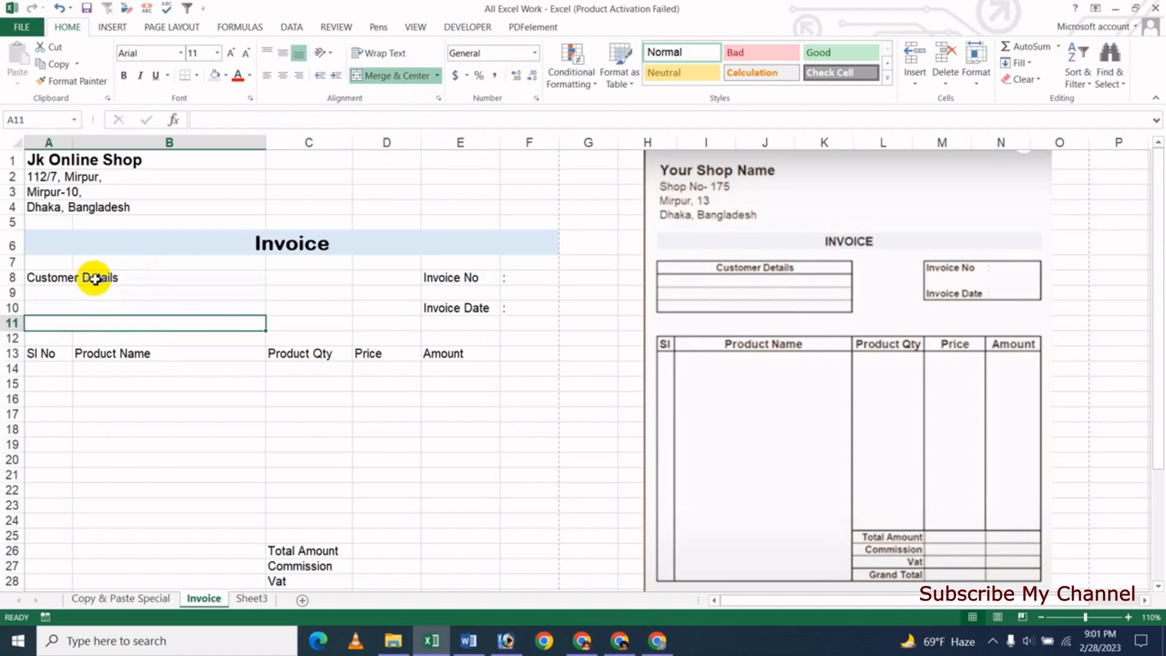
drag(96, 278, 153, 320)
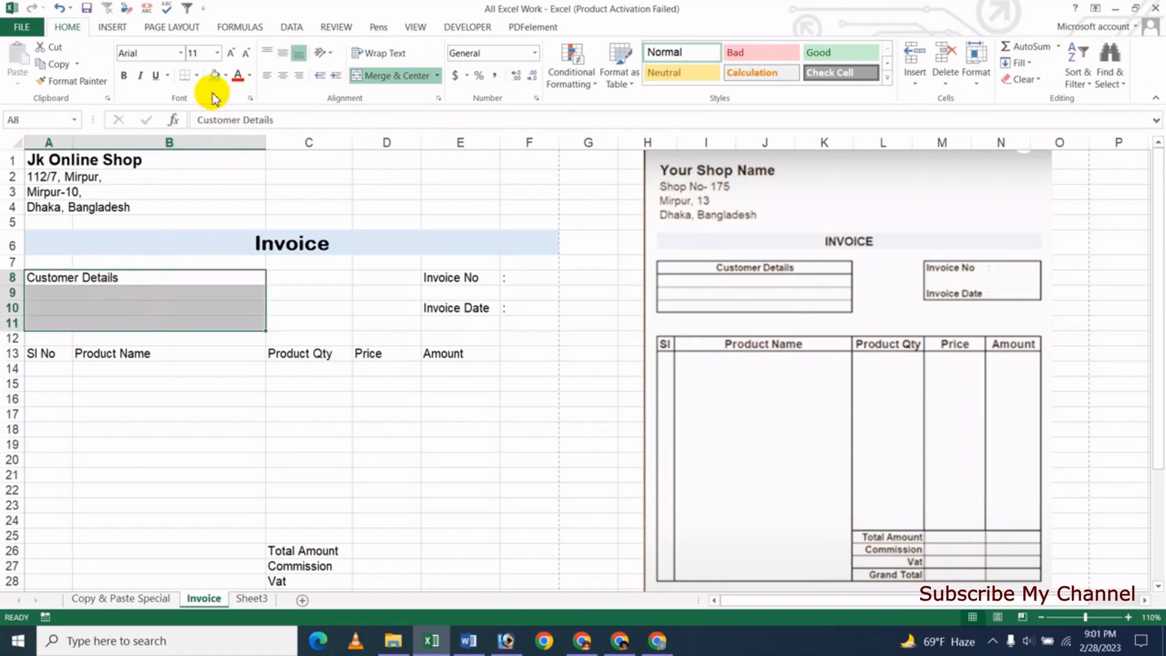
- Put a thick box border around the Customer Details block A8:B11
click(197, 77)
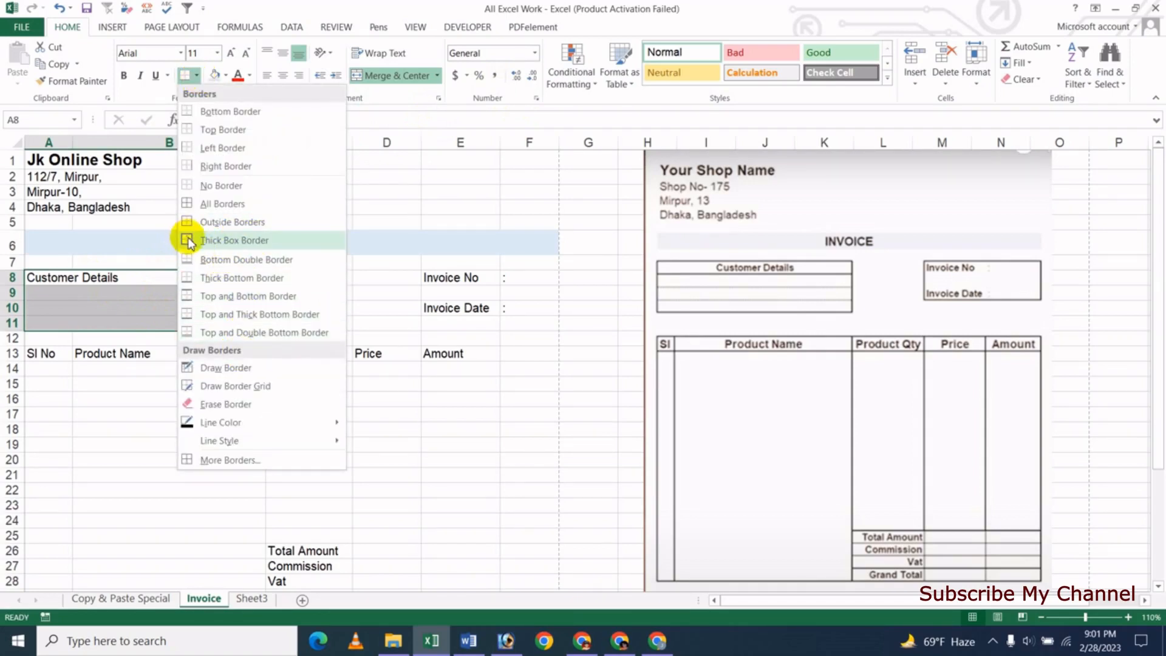
click(237, 241)
click(148, 312)
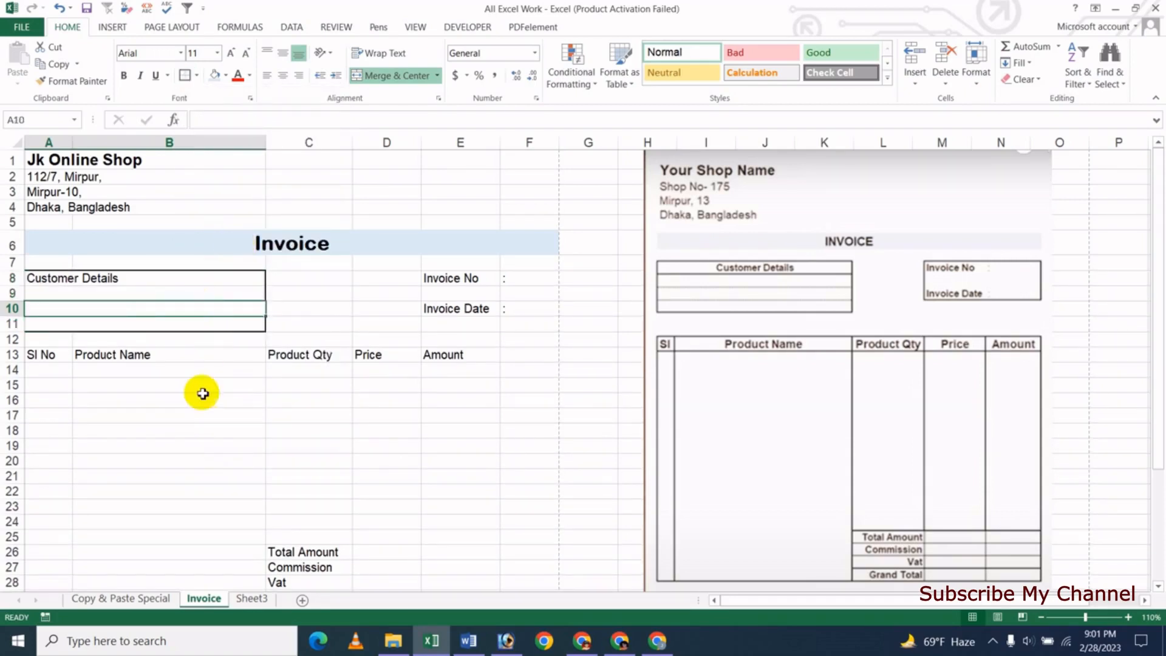
click(159, 404)
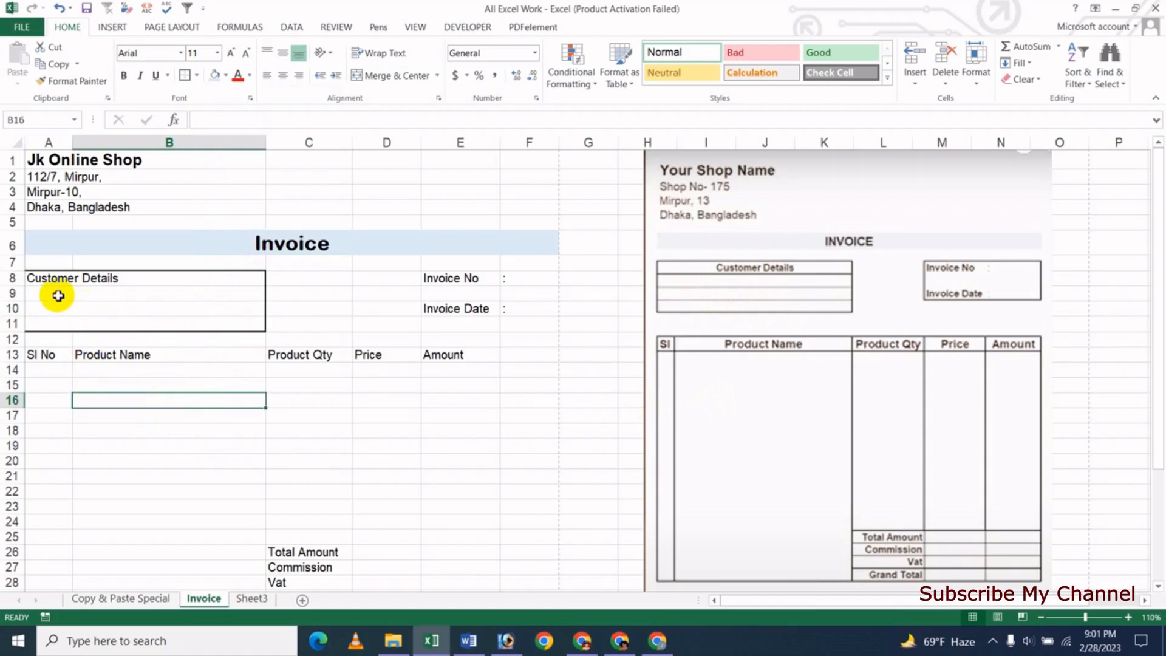
- Select the inner rows A9:B10 and bring up the border options
drag(58, 296, 95, 307)
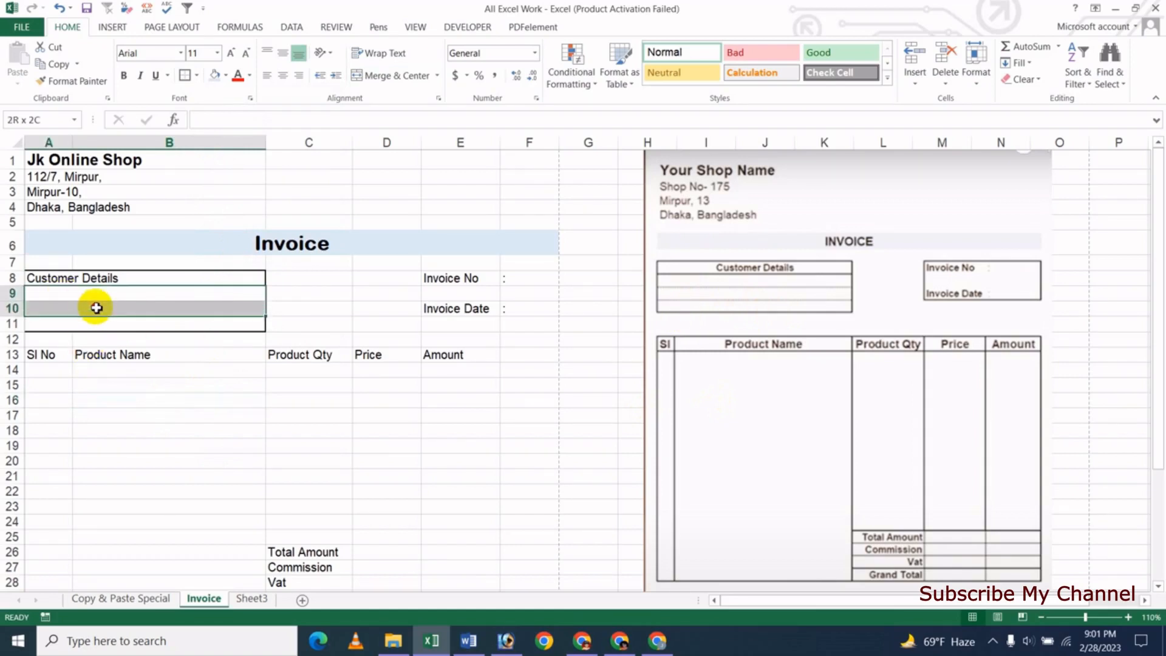
drag(96, 307, 133, 312)
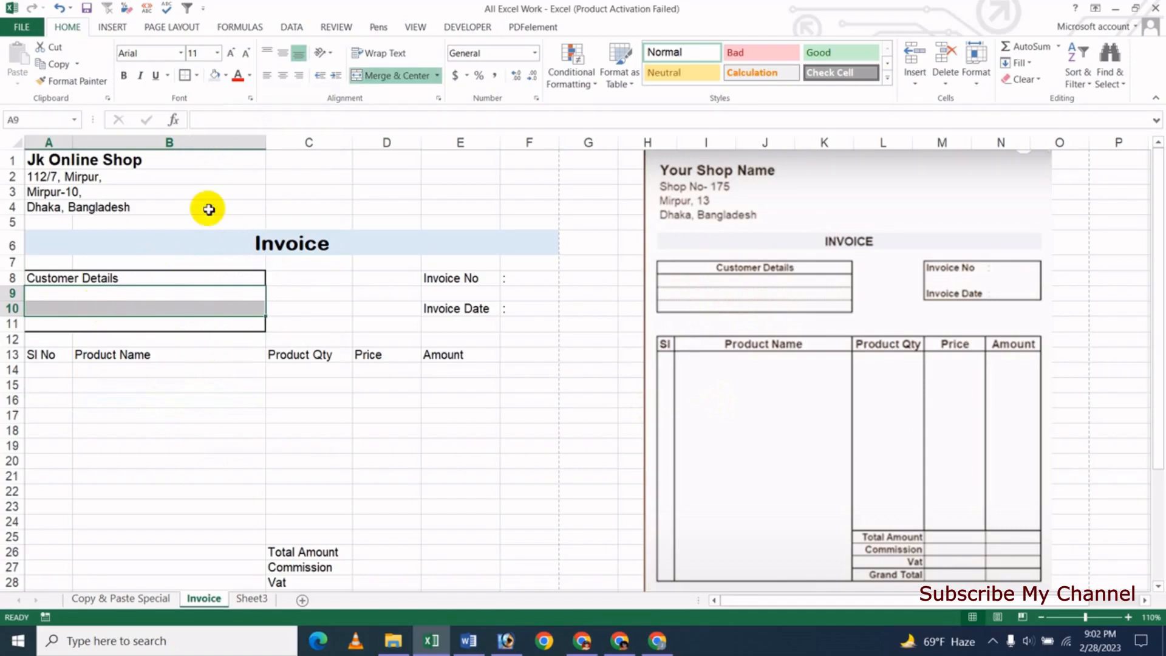
click(197, 76)
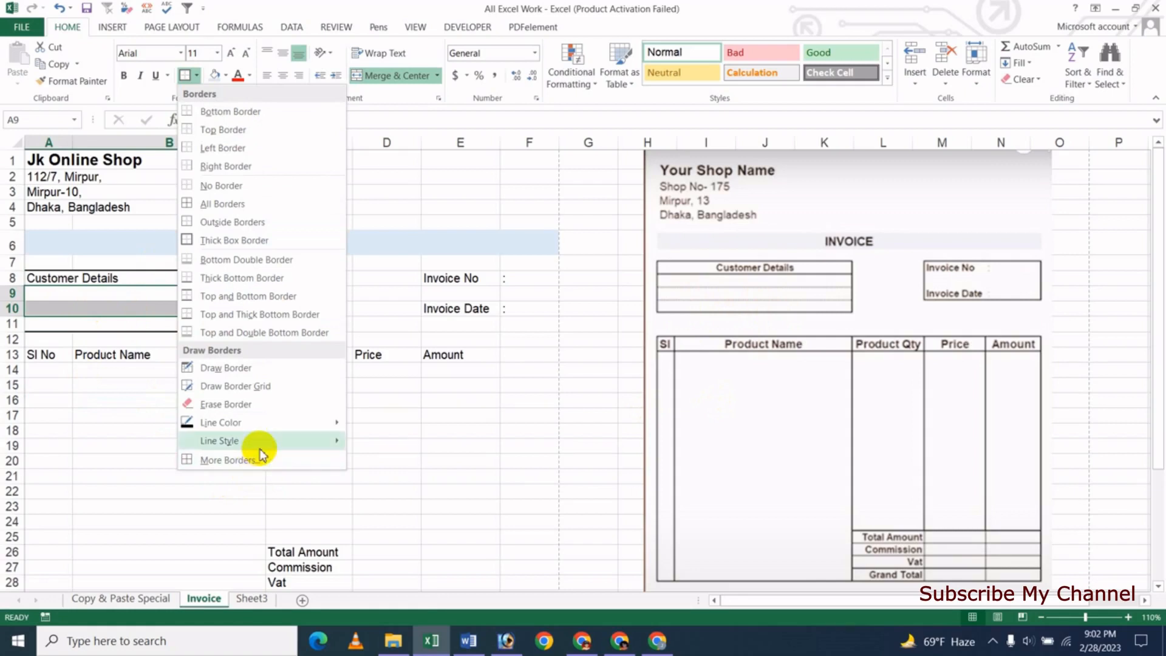
- Apply dotted All Borders to the inner Customer Details rows A9:B10
mouse_move(260, 442)
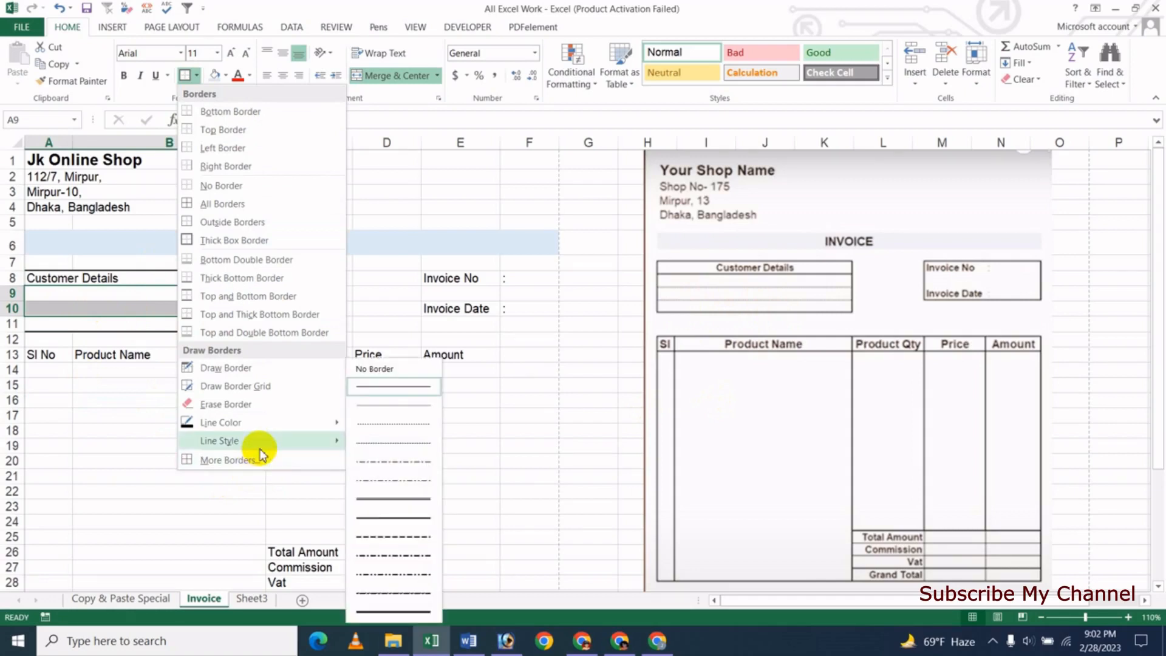
click(390, 431)
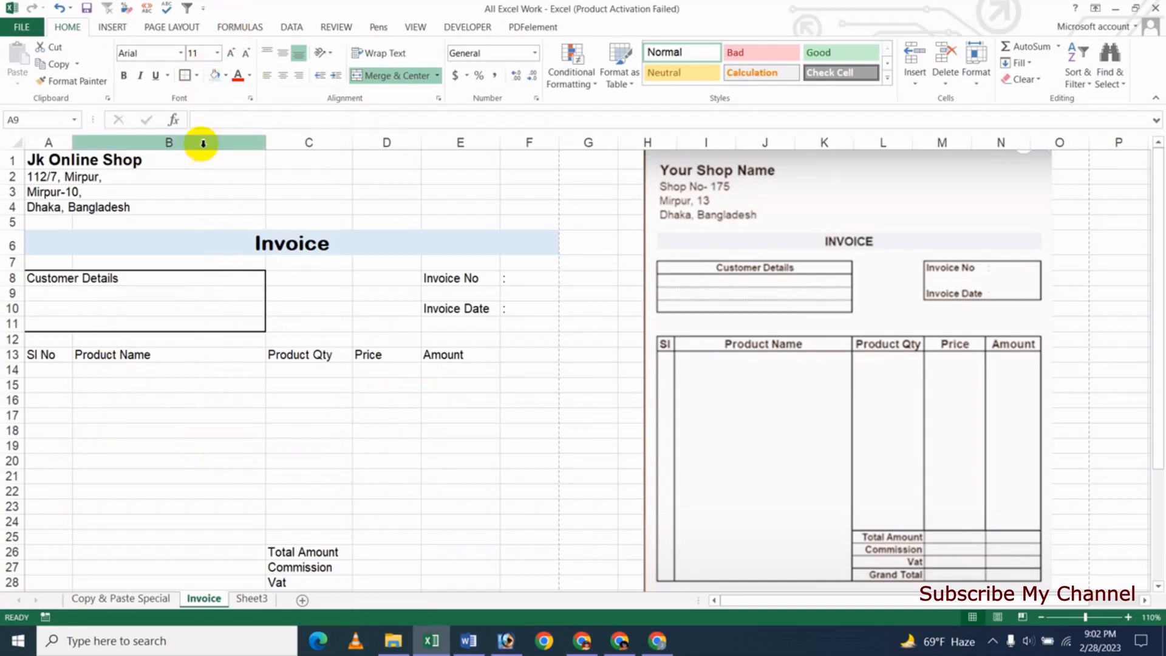
click(198, 76)
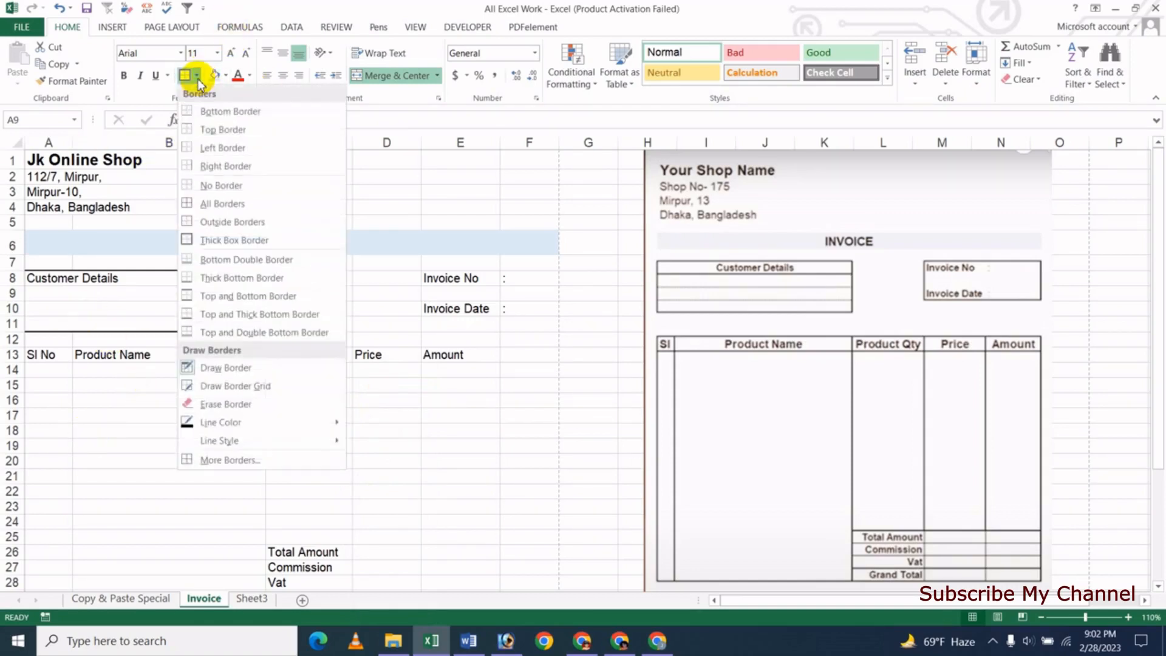
click(219, 207)
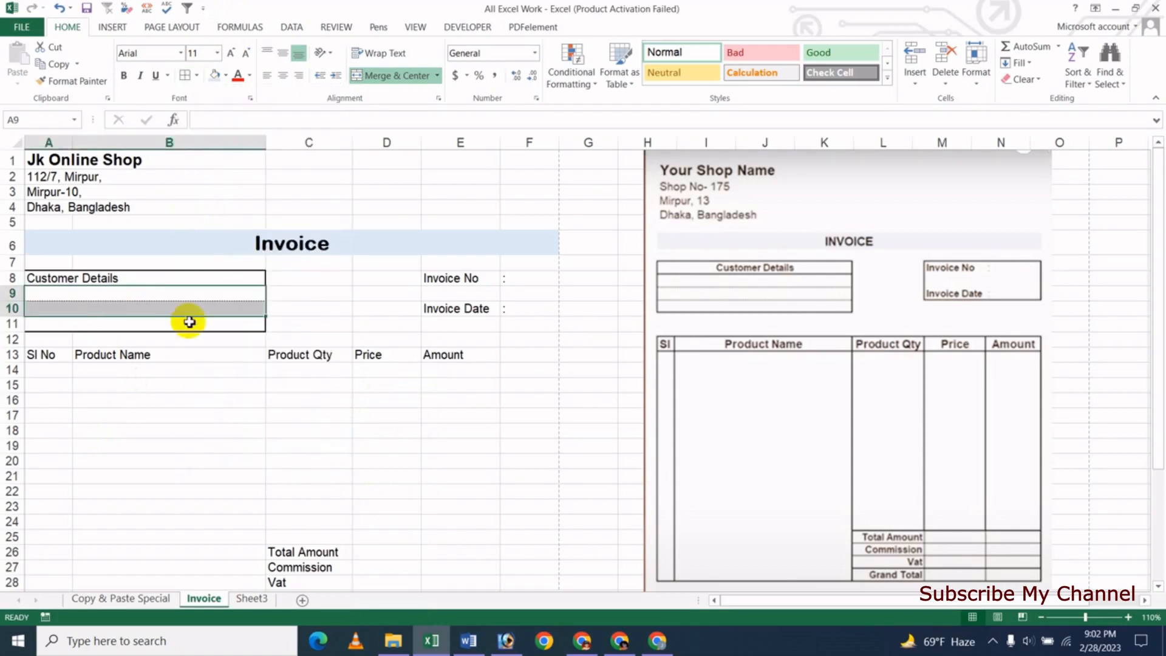
click(150, 306)
click(144, 414)
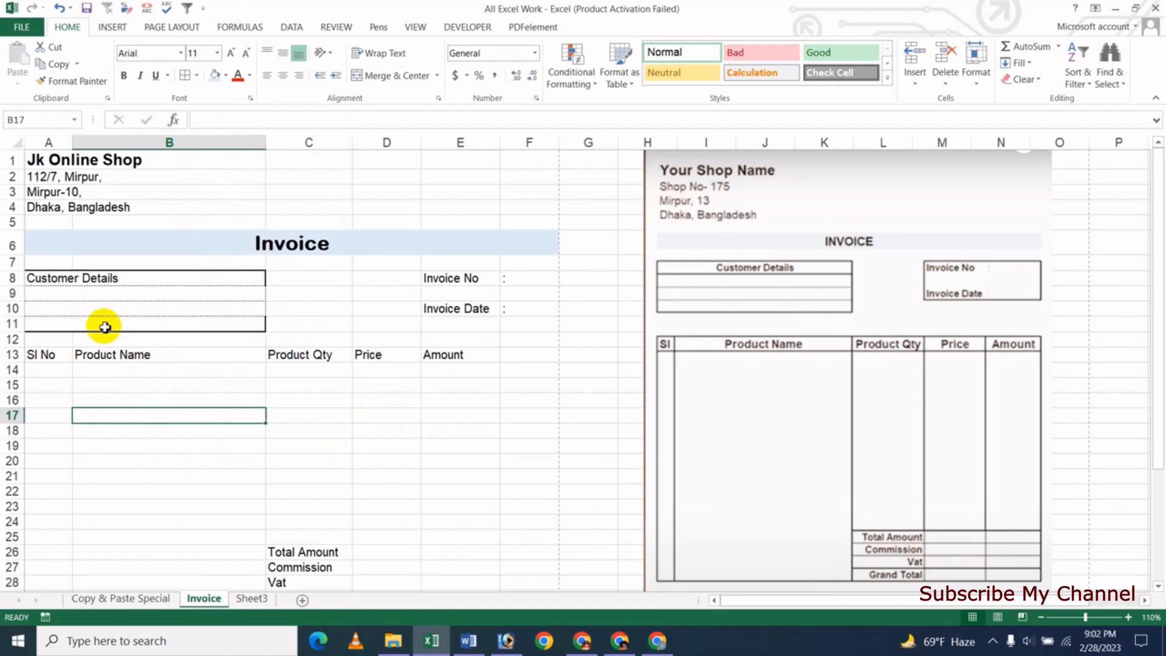
- Add a solid bottom border under the Customer Details heading and centre it
click(51, 280)
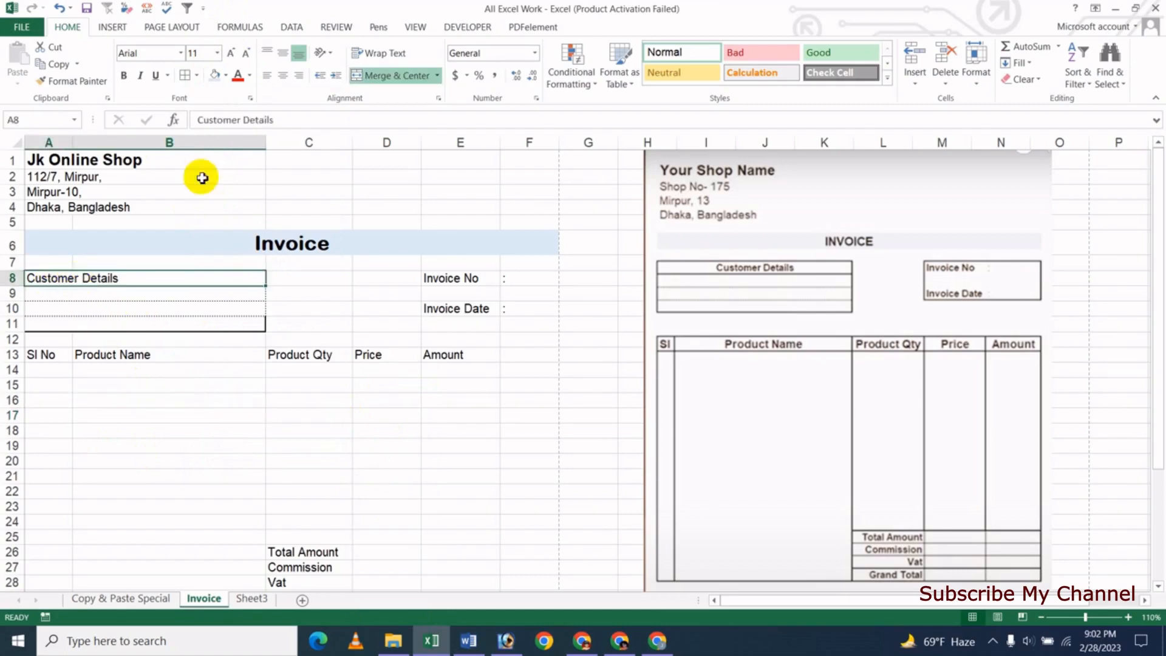
click(199, 75)
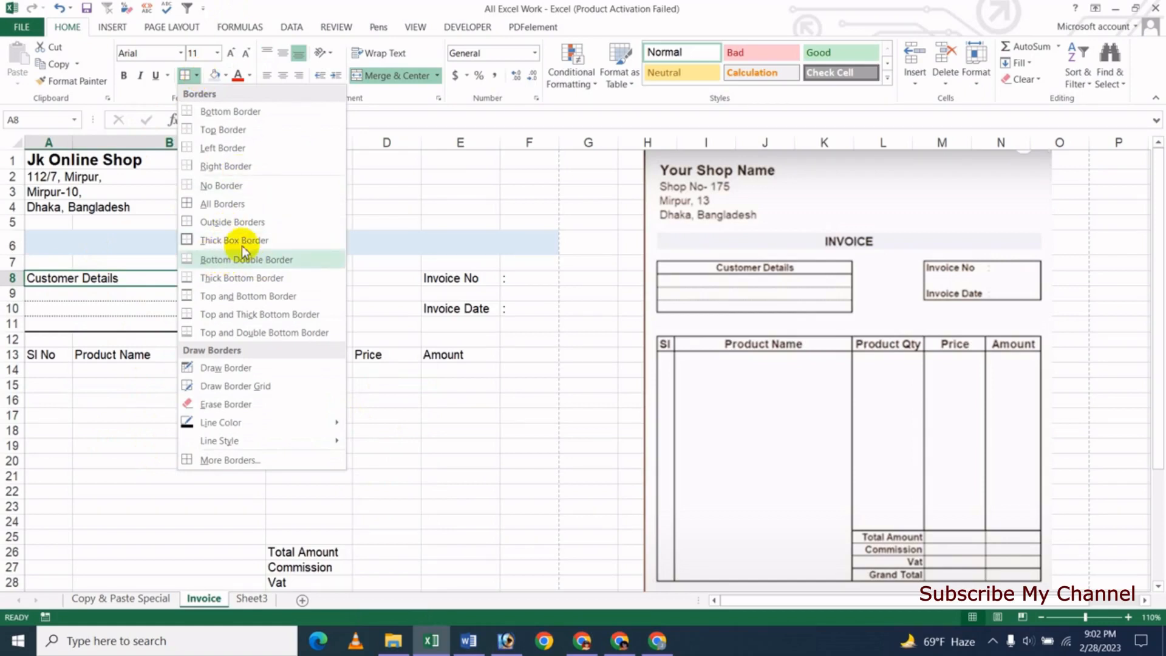
click(236, 244)
click(138, 399)
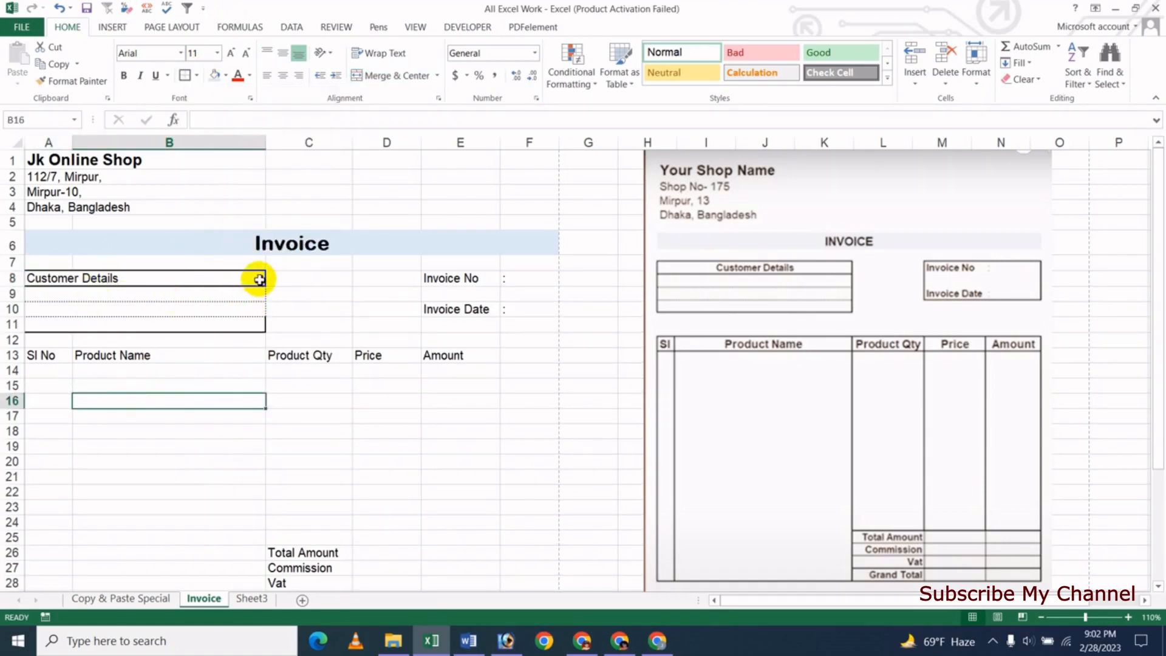
drag(169, 277, 221, 322)
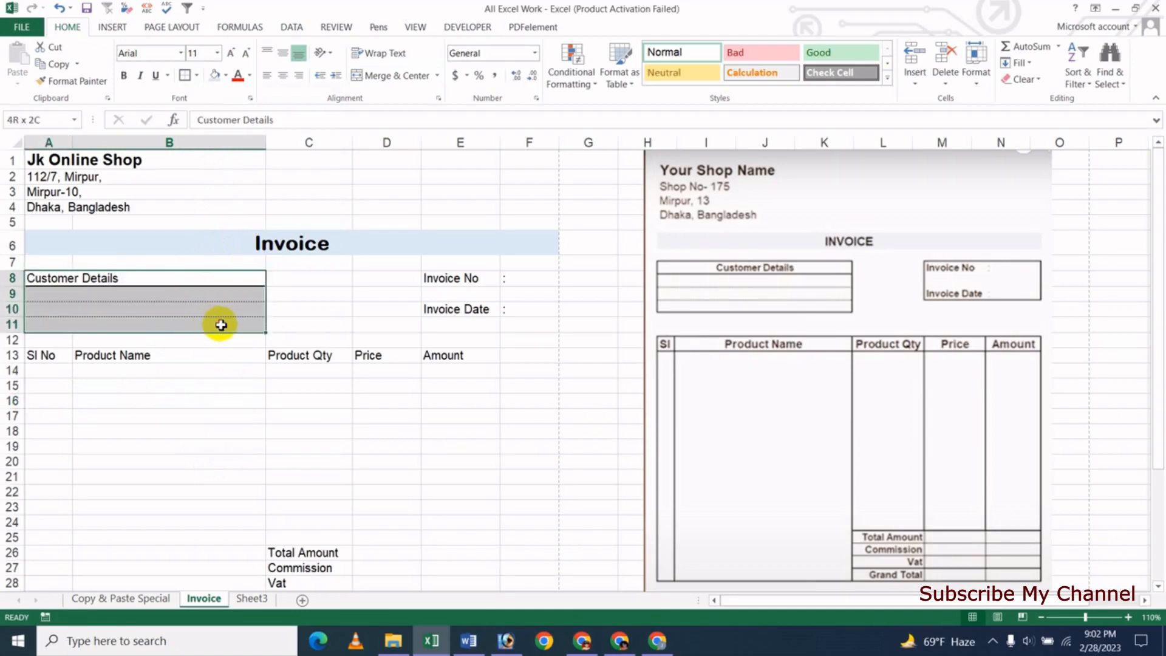
click(209, 402)
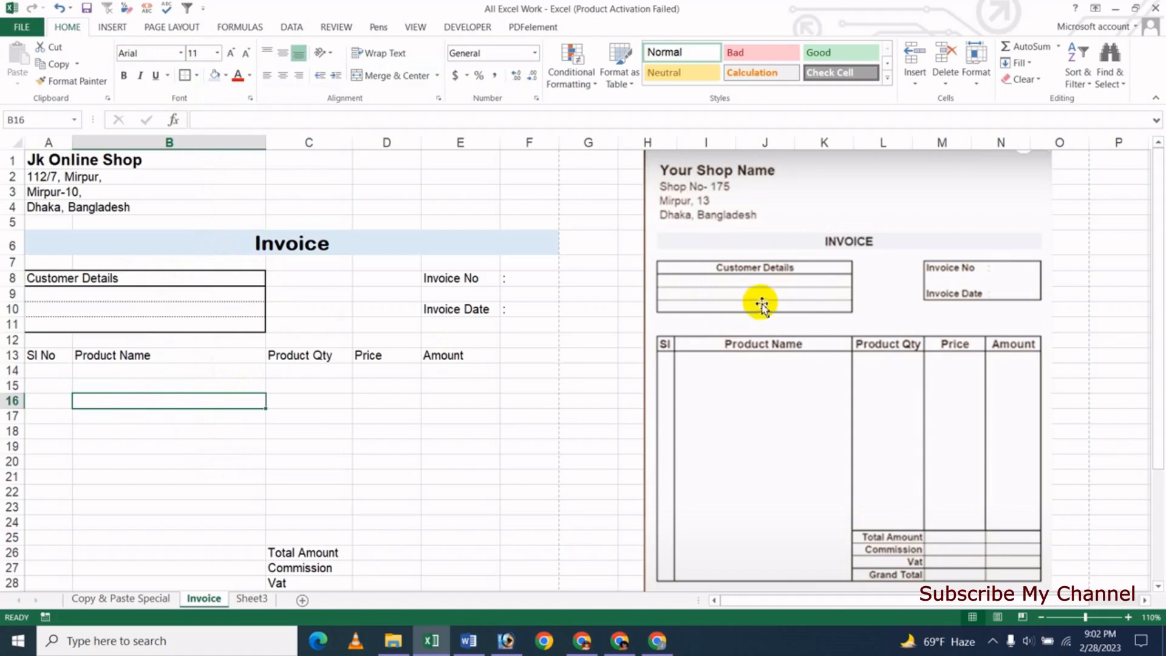
click(125, 278)
click(283, 75)
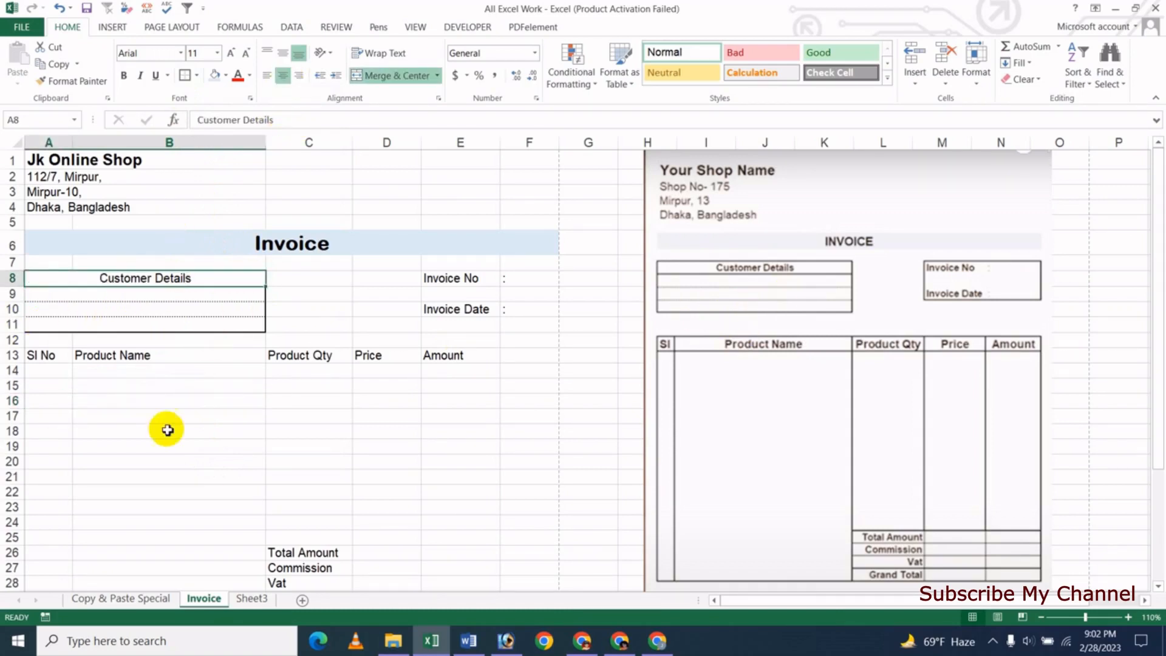
- Move the Invoice No and Invoice Date labels one column left into D8:E10
click(170, 429)
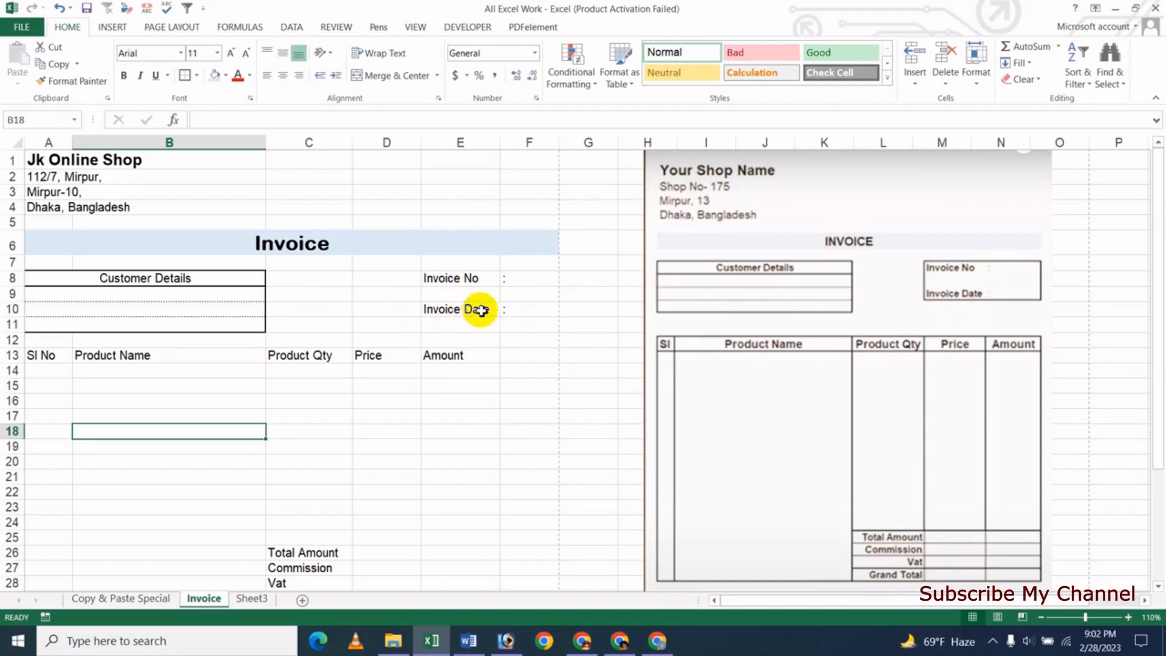
drag(459, 279, 509, 308)
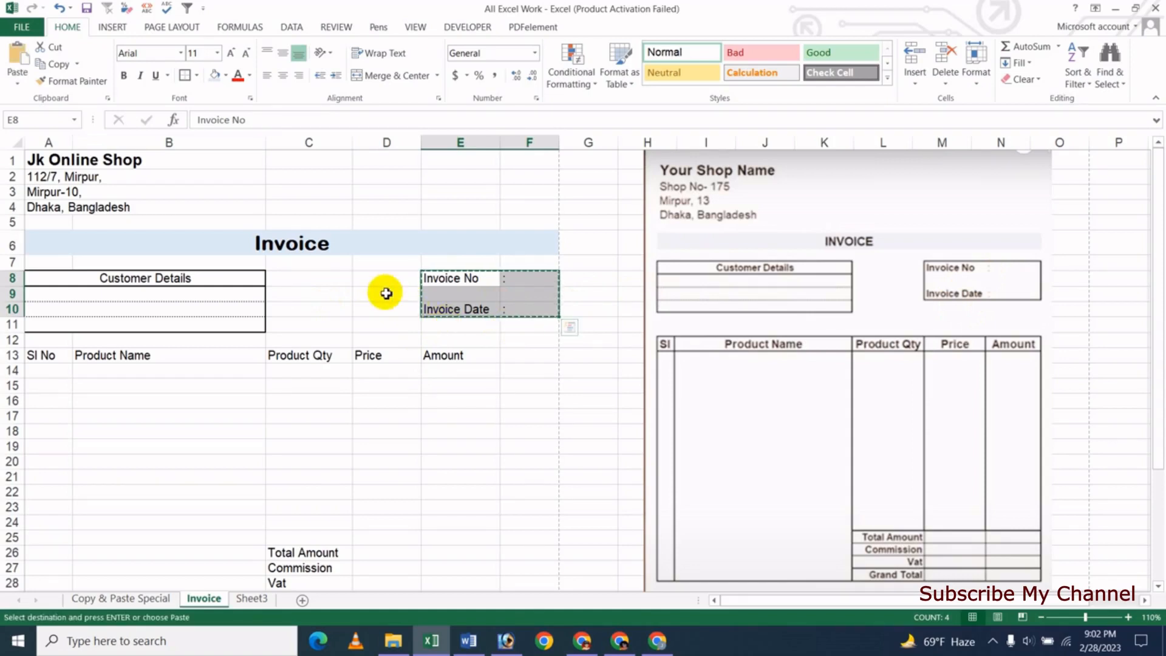
key(ctrl+c)
click(383, 280)
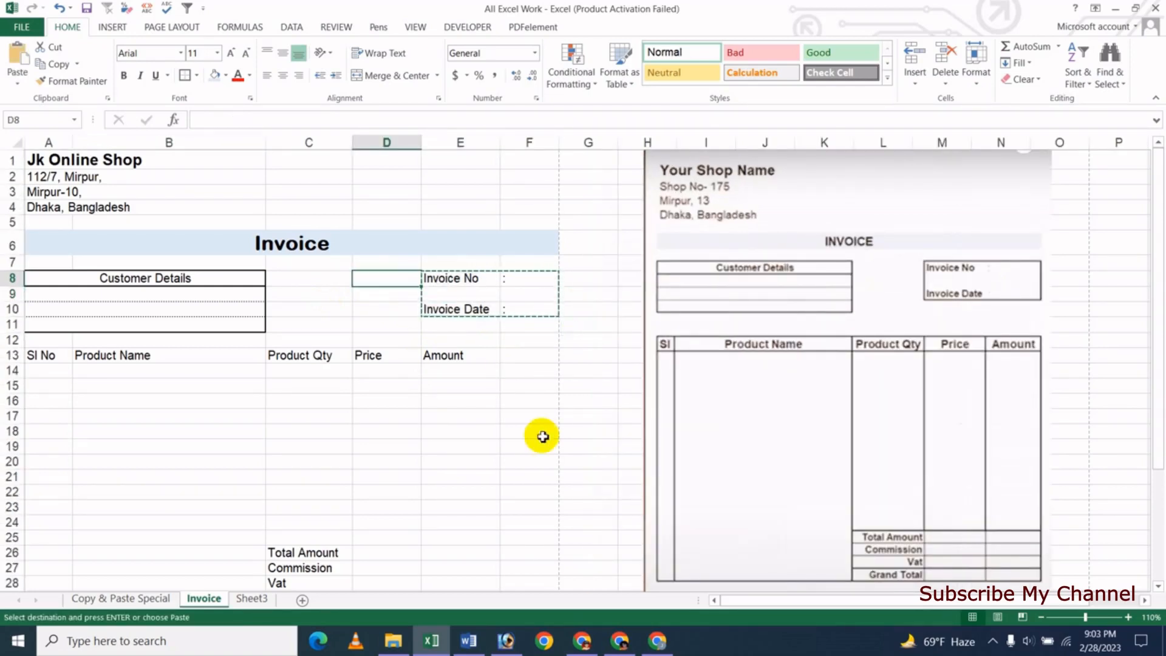
key(ctrl+v)
click(469, 436)
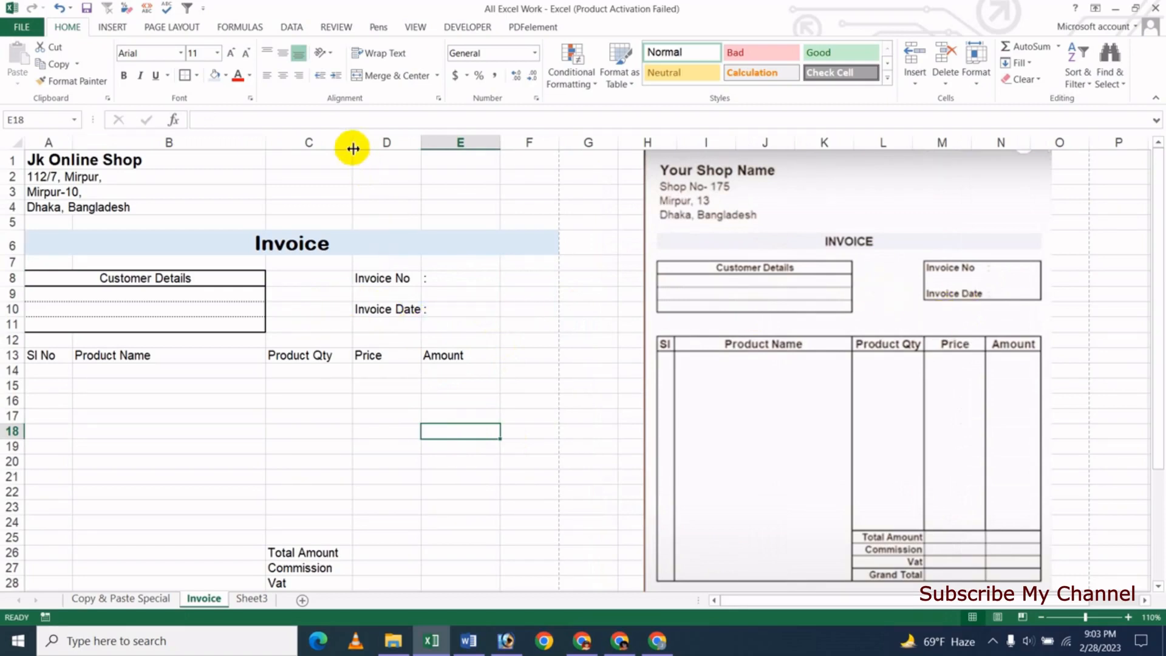
- Widen column C and make column E slightly narrower
drag(353, 148, 358, 147)
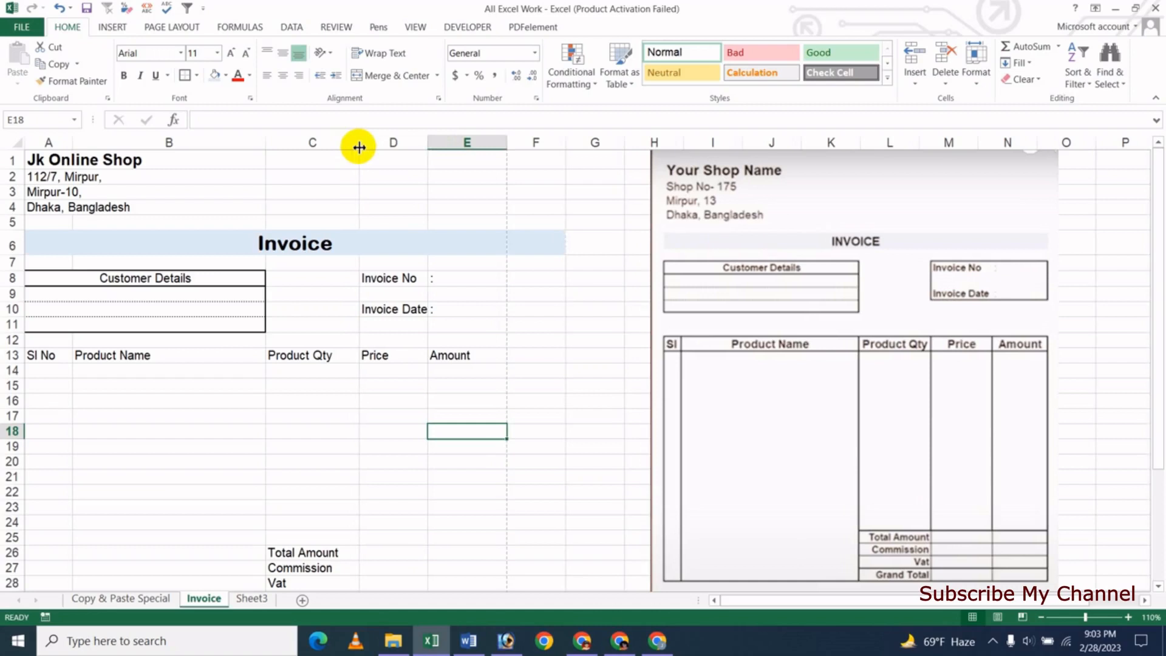
click(386, 432)
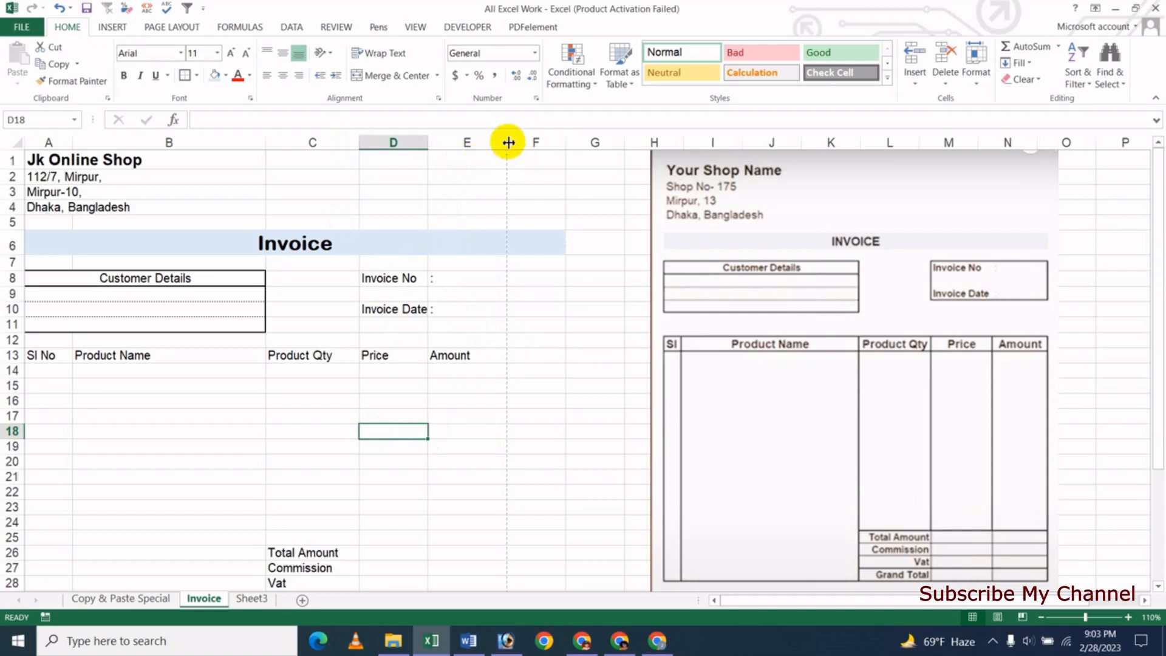
drag(508, 142, 505, 141)
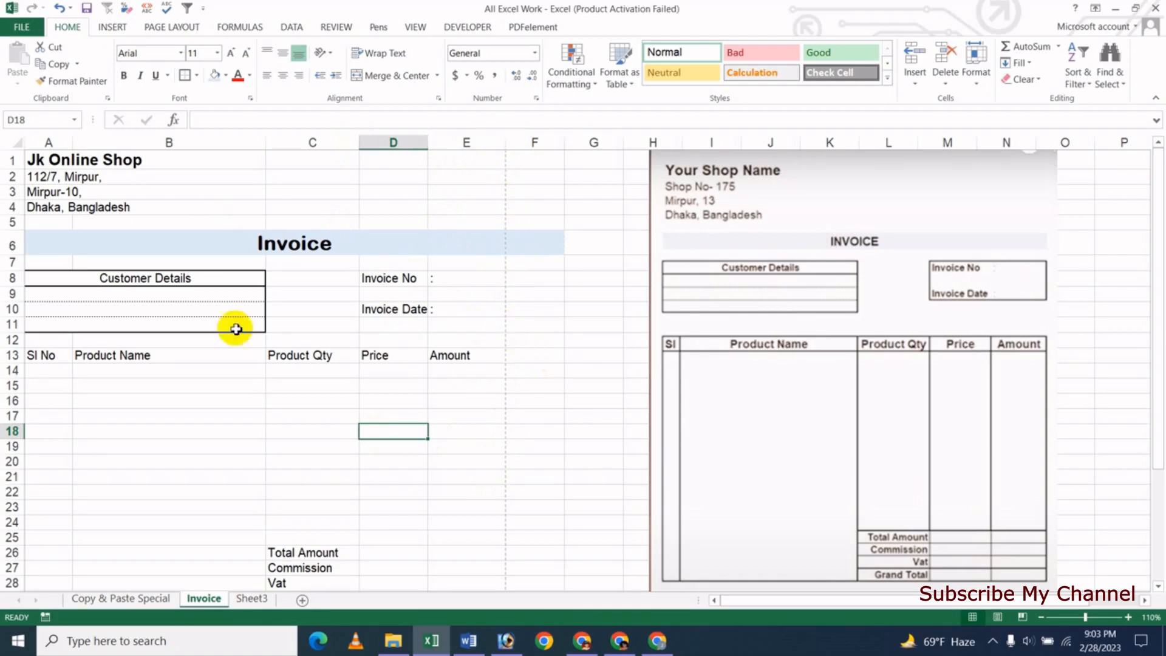
- Check the invoice's print preview, then widen column E and select D8:E10
key(ctrl+p)
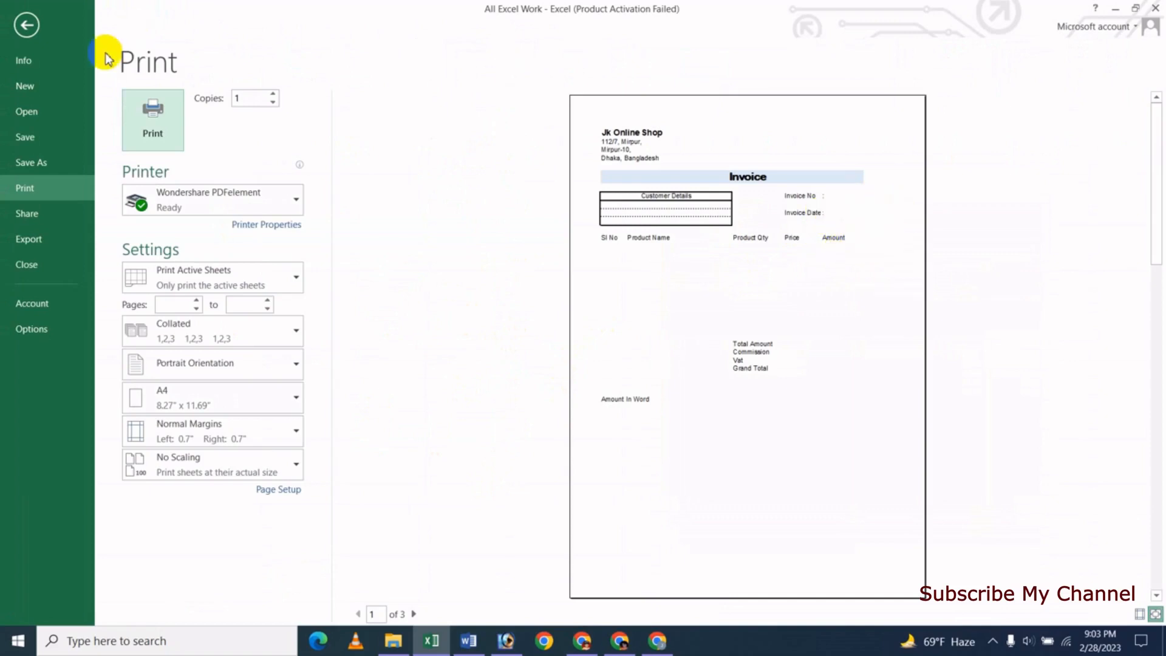
click(26, 25)
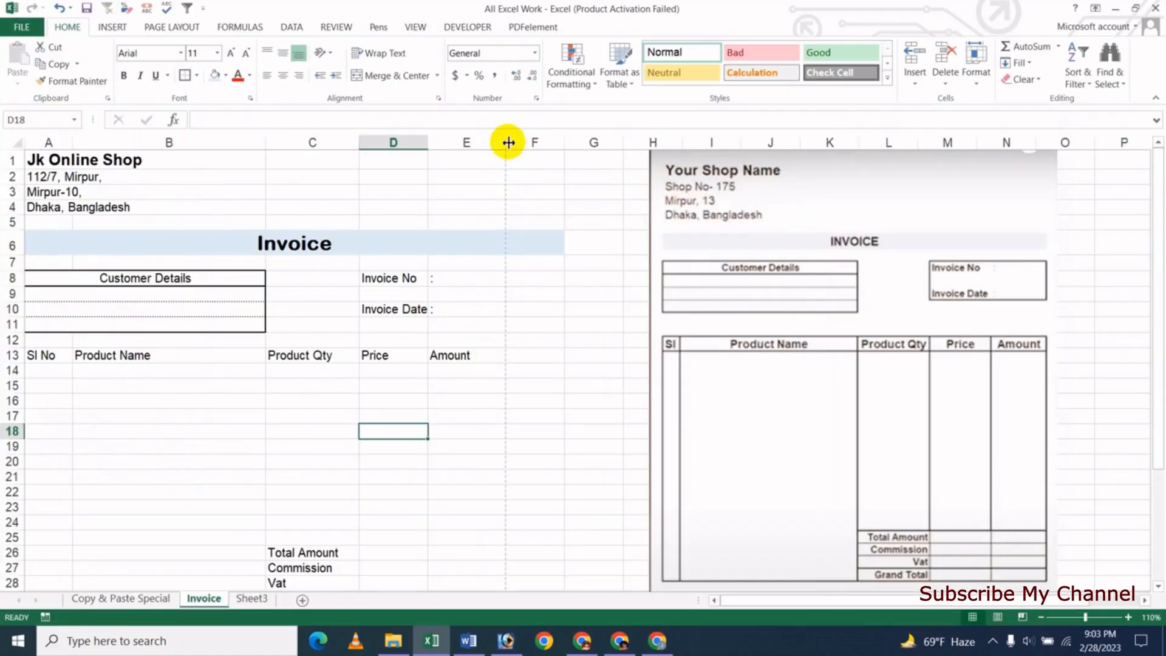
drag(509, 142, 521, 142)
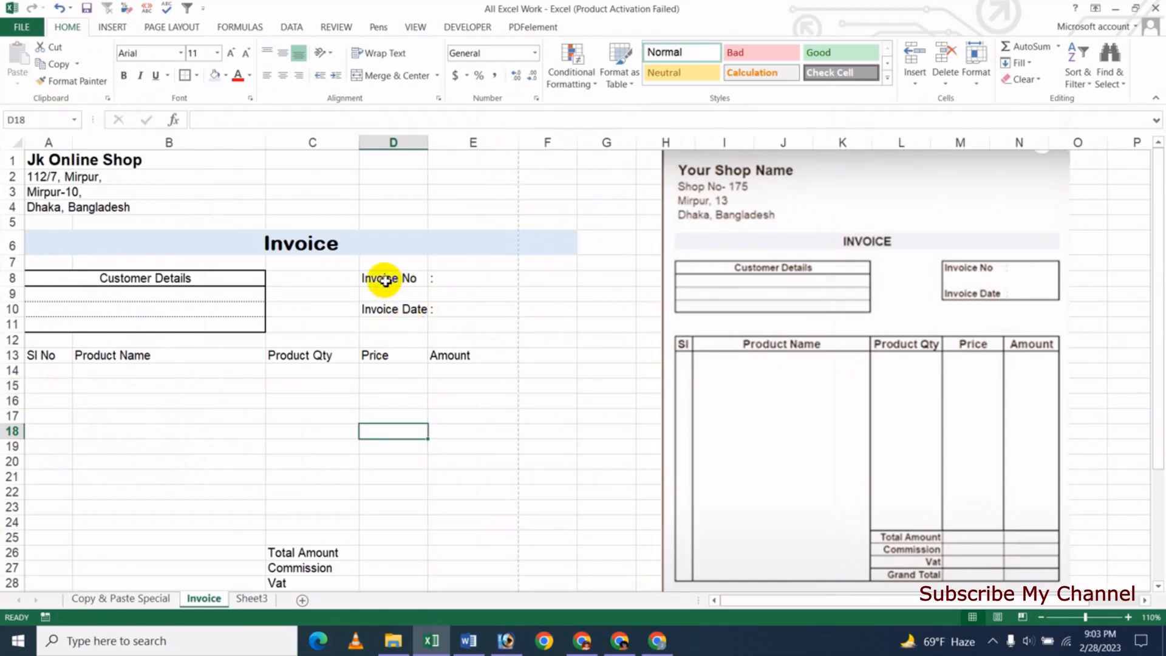
drag(399, 278, 480, 311)
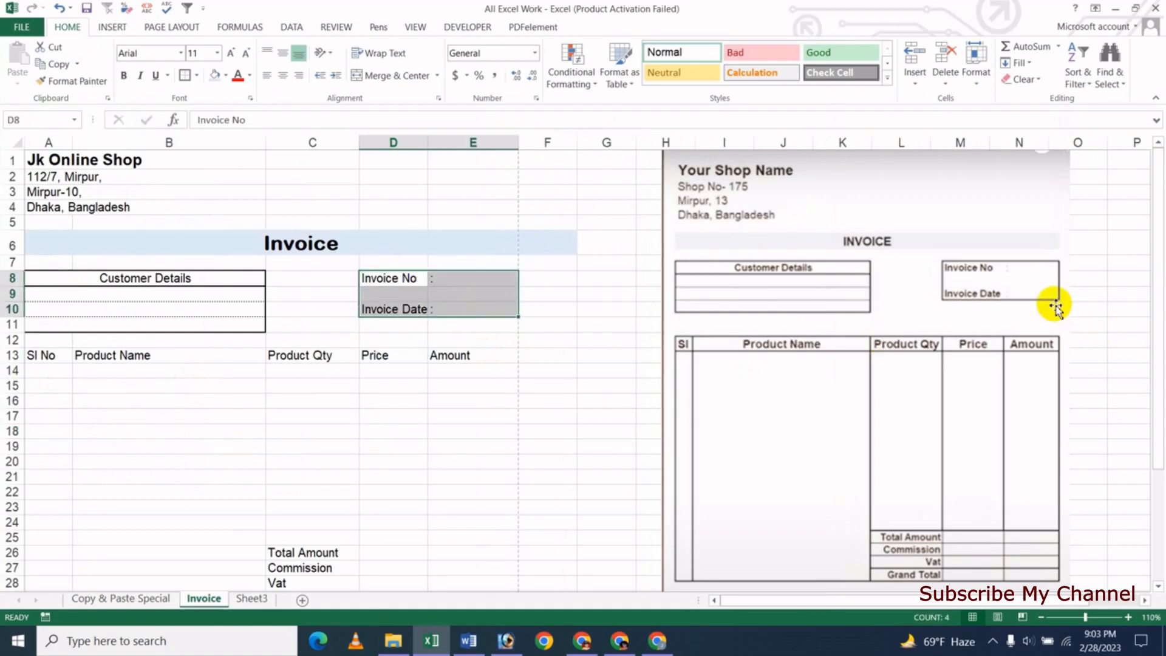
- Put a thick box border around the Invoice No/Invoice Date block D8:E10
click(197, 76)
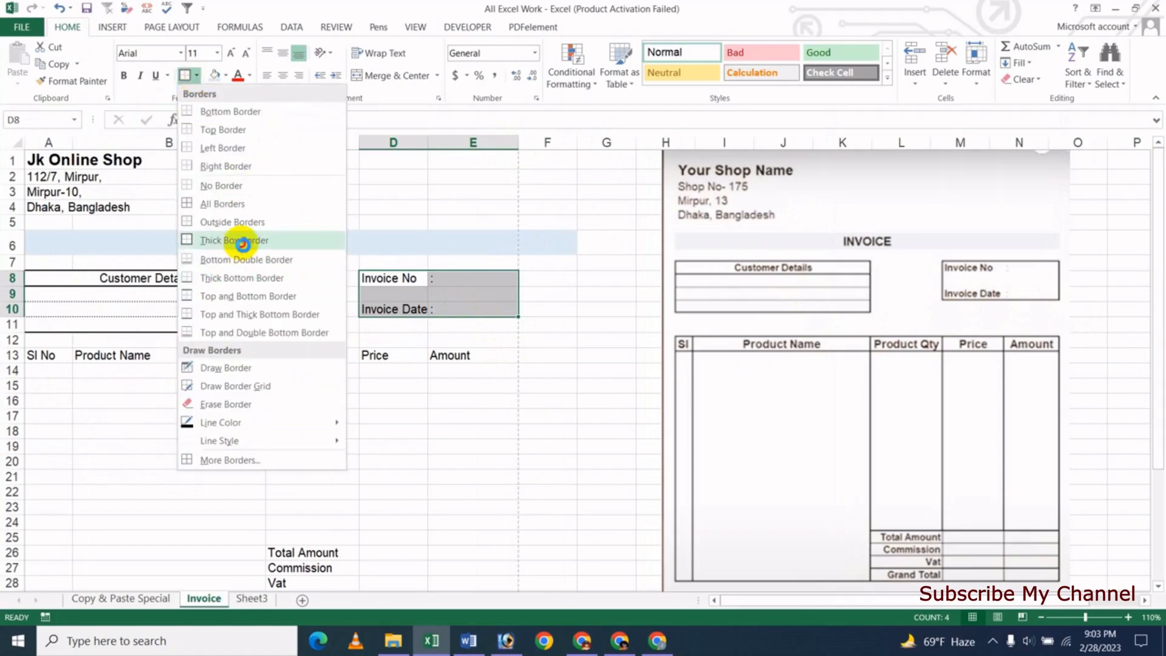
click(243, 242)
click(478, 434)
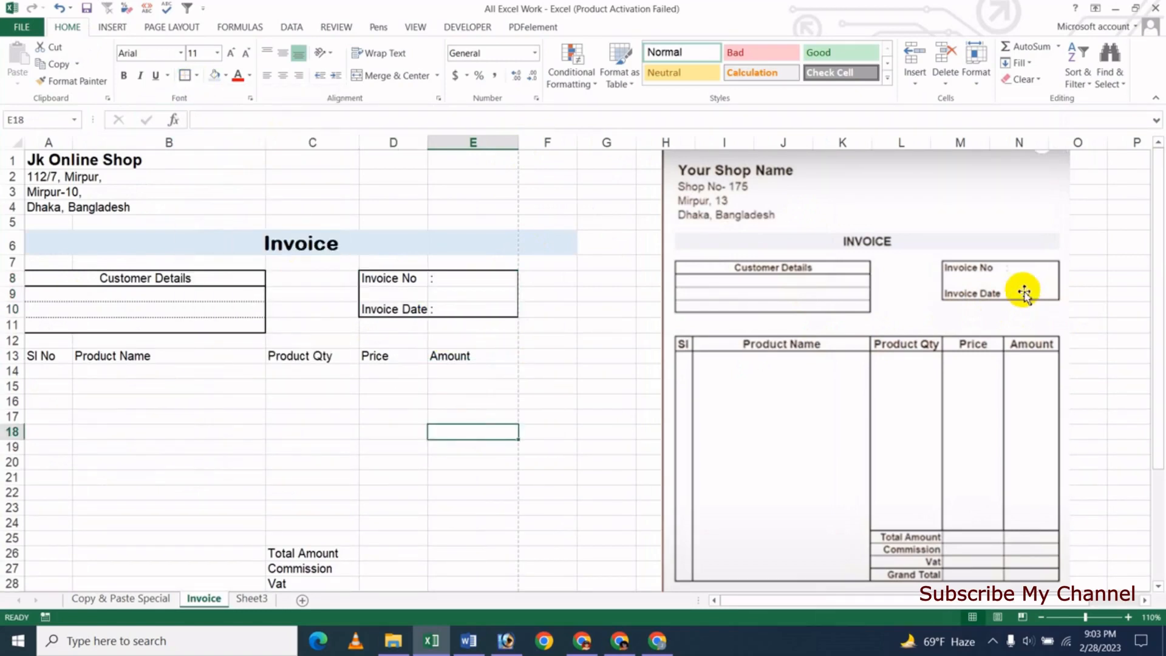
- Bold the Customer Details heading and the Invoice No and Invoice Date labels
click(134, 283)
click(124, 75)
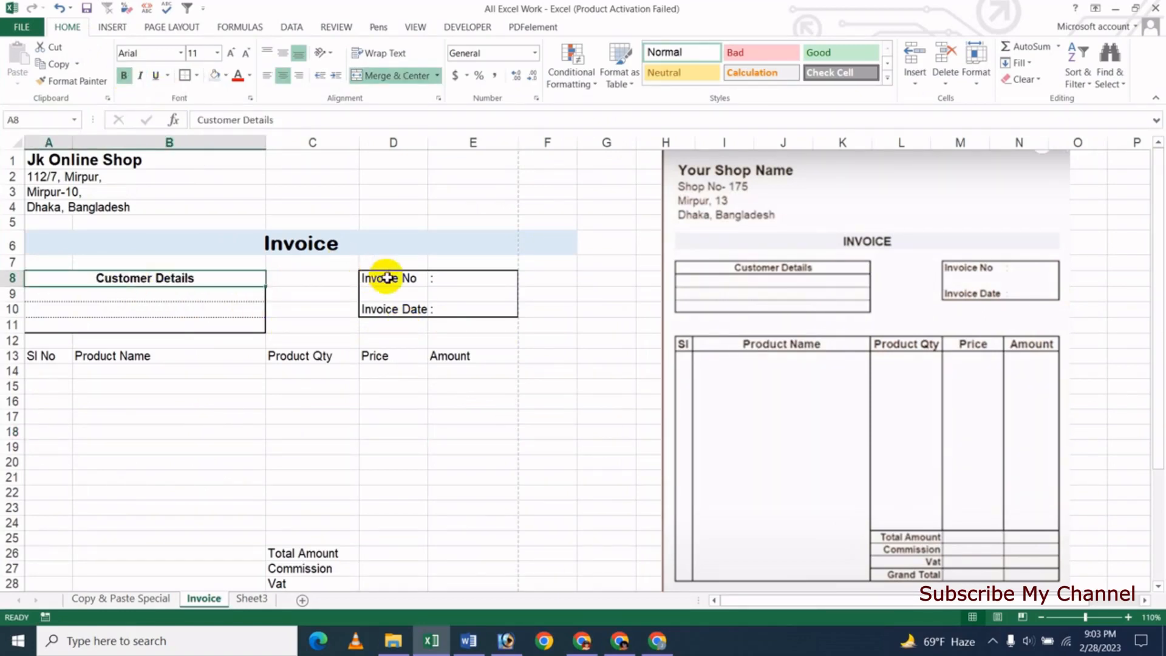
drag(387, 277, 463, 306)
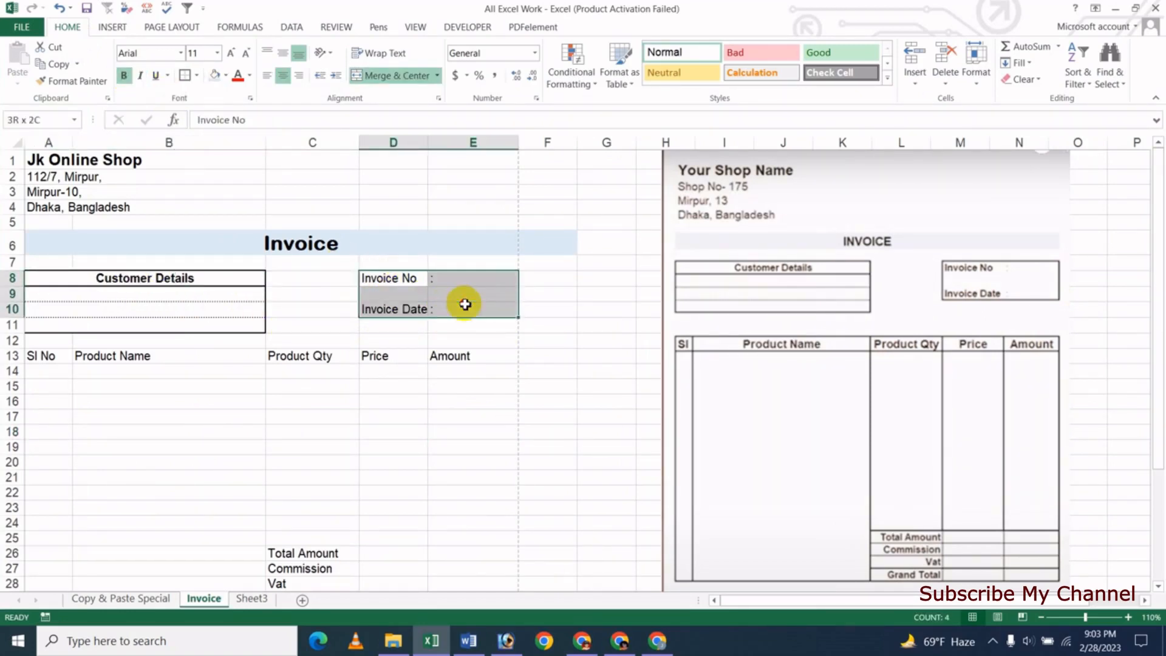
click(125, 75)
click(465, 430)
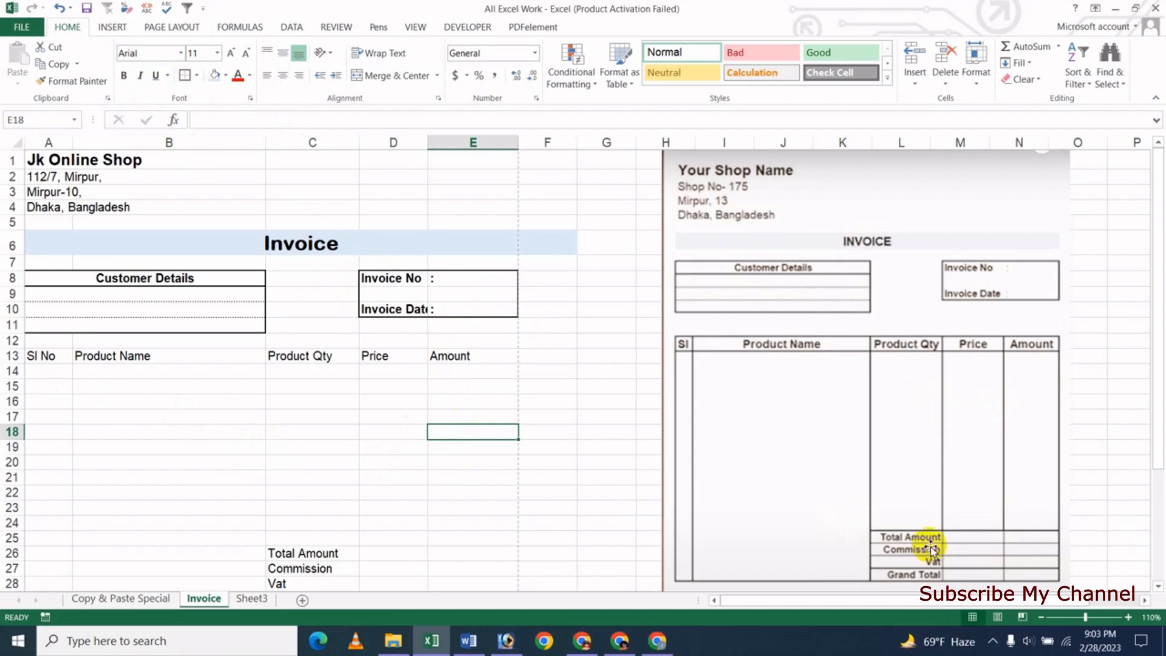
- Select the Sl No, Product Name, Product Qty, Price and Amount columns, rows 13–29
scroll(294, 461, down, 1)
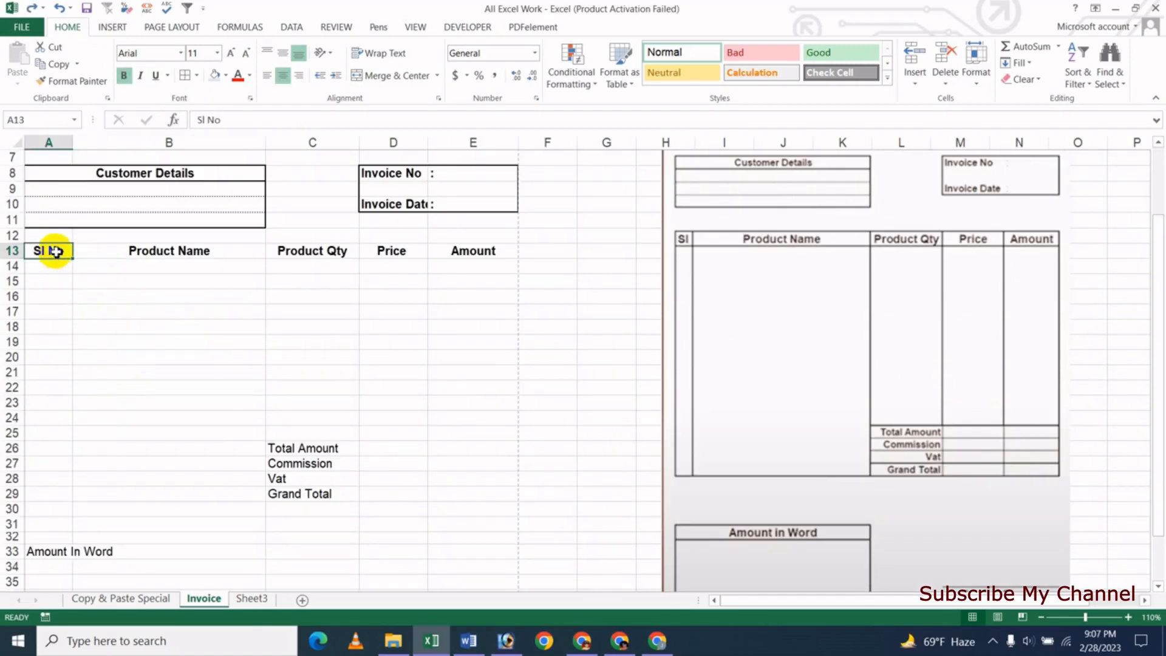
drag(55, 251, 61, 497)
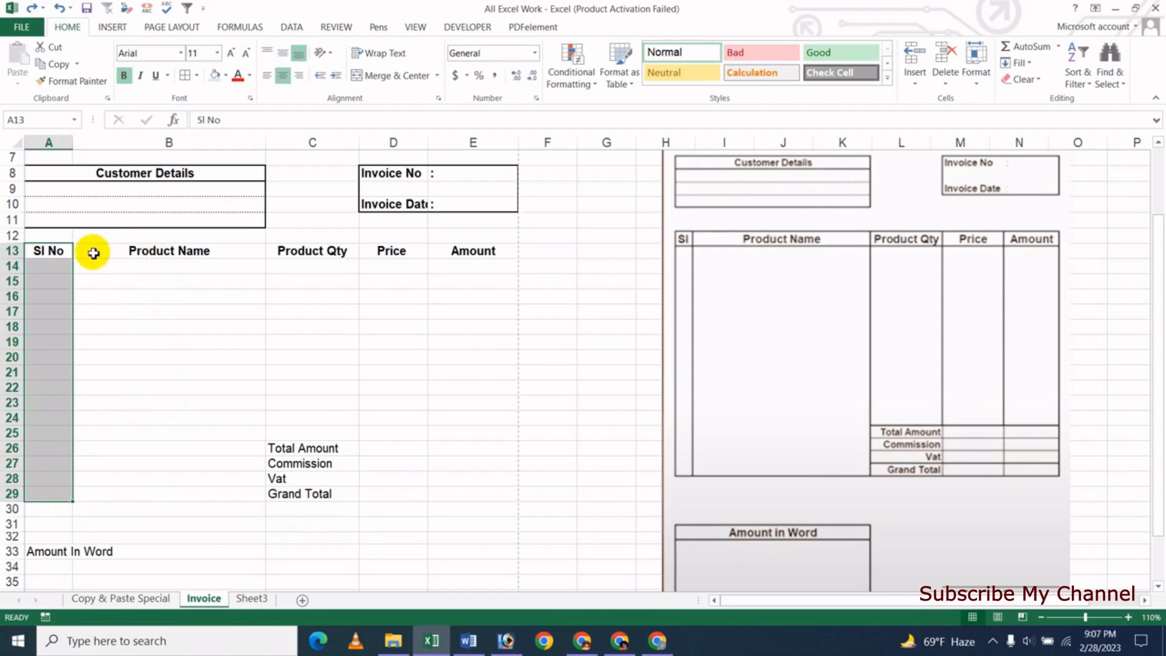
drag(109, 255, 129, 492)
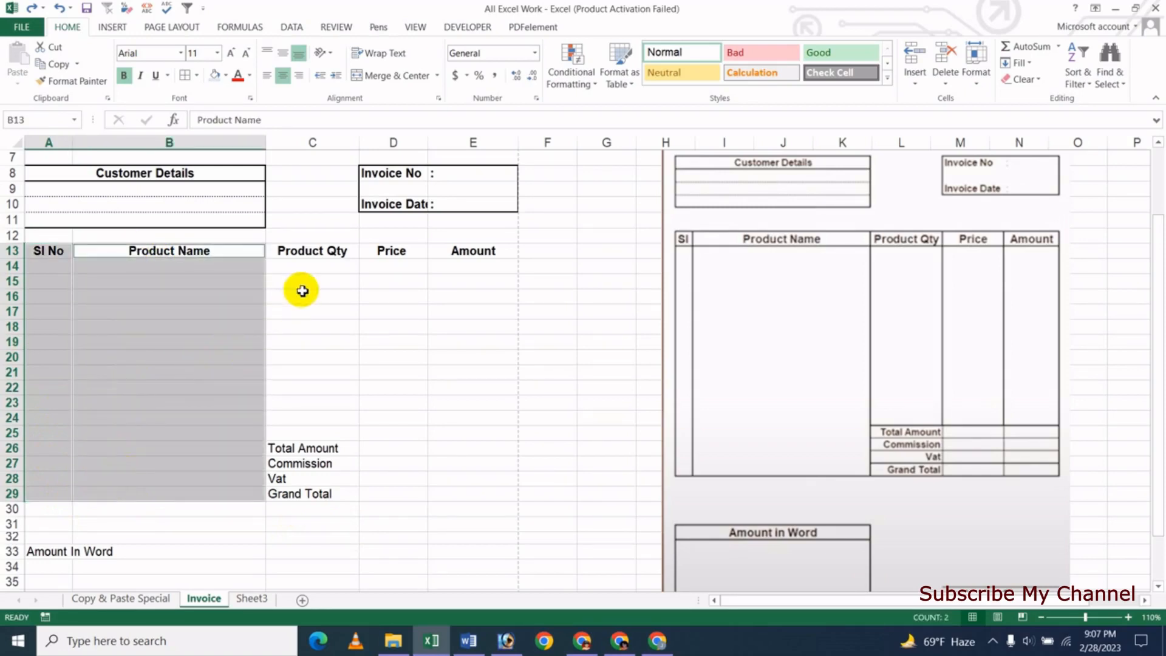
drag(312, 252, 314, 497)
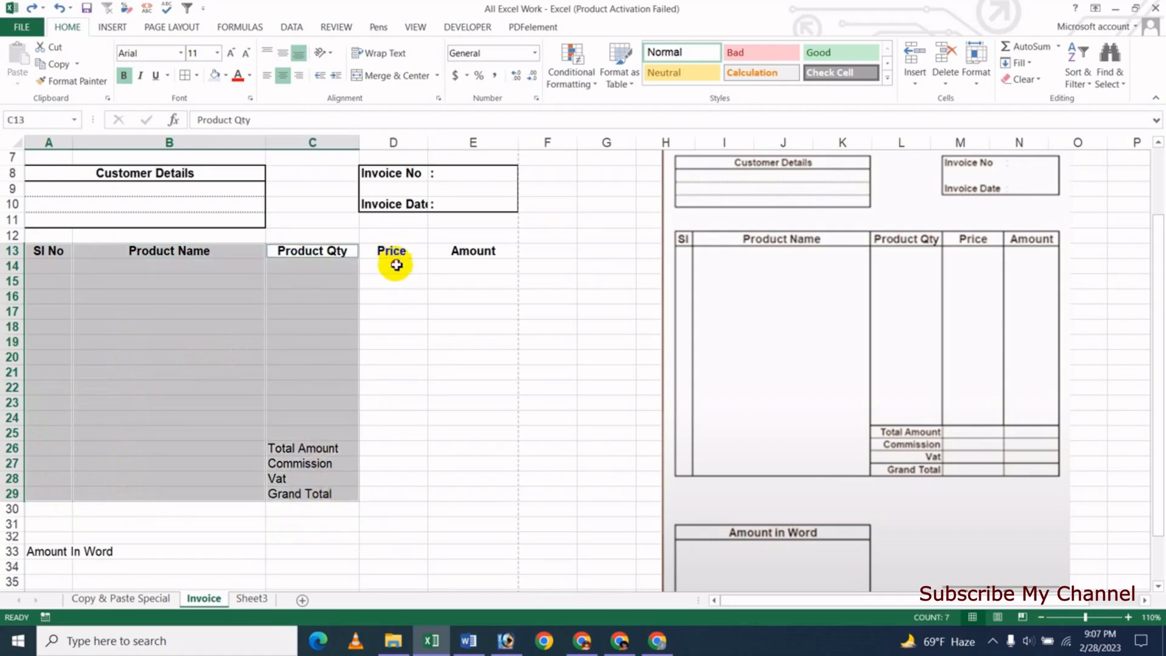
drag(395, 254, 395, 492)
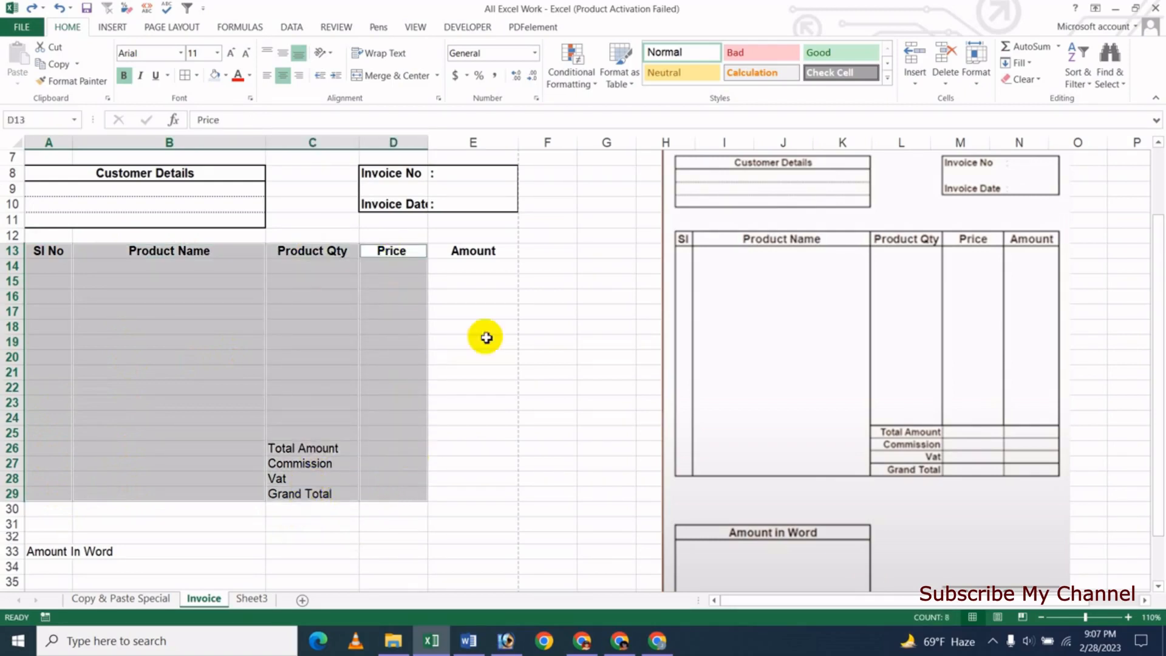
drag(474, 250, 479, 491)
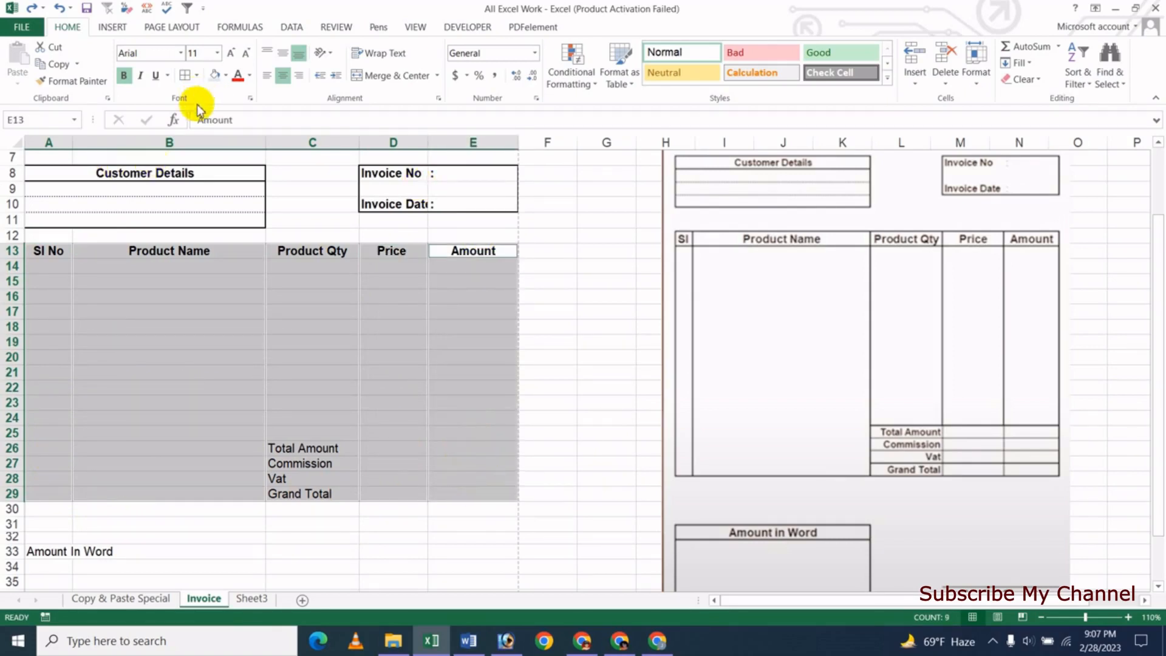
- Outline each item table column in rows 13–29 with a thick box border
click(197, 75)
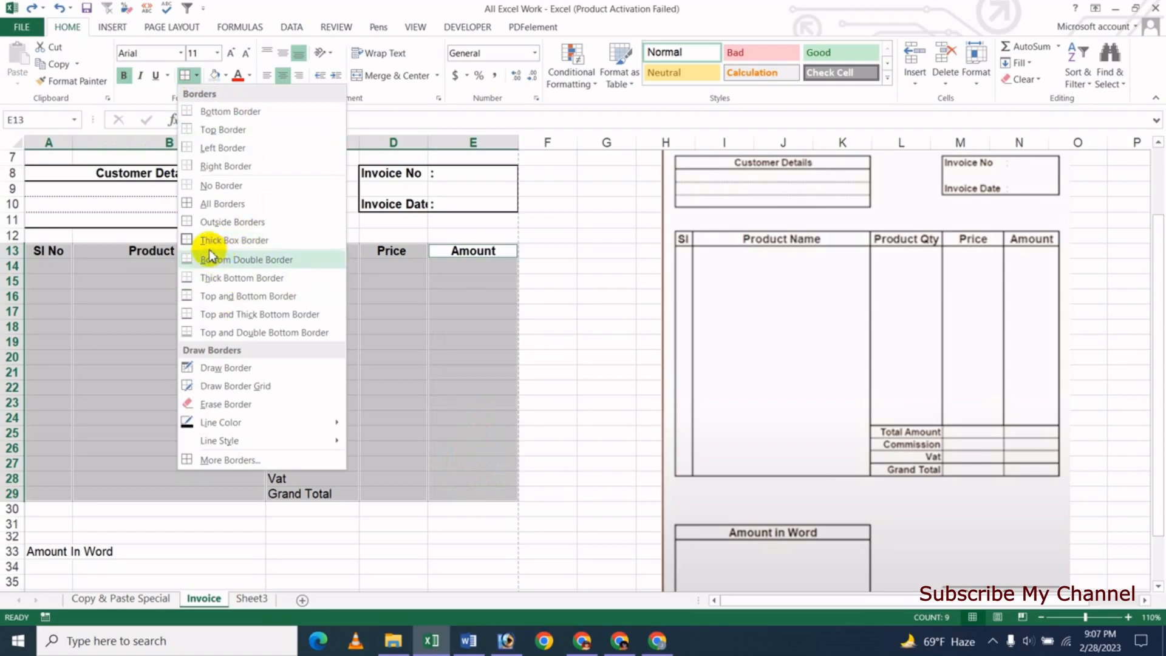
click(232, 241)
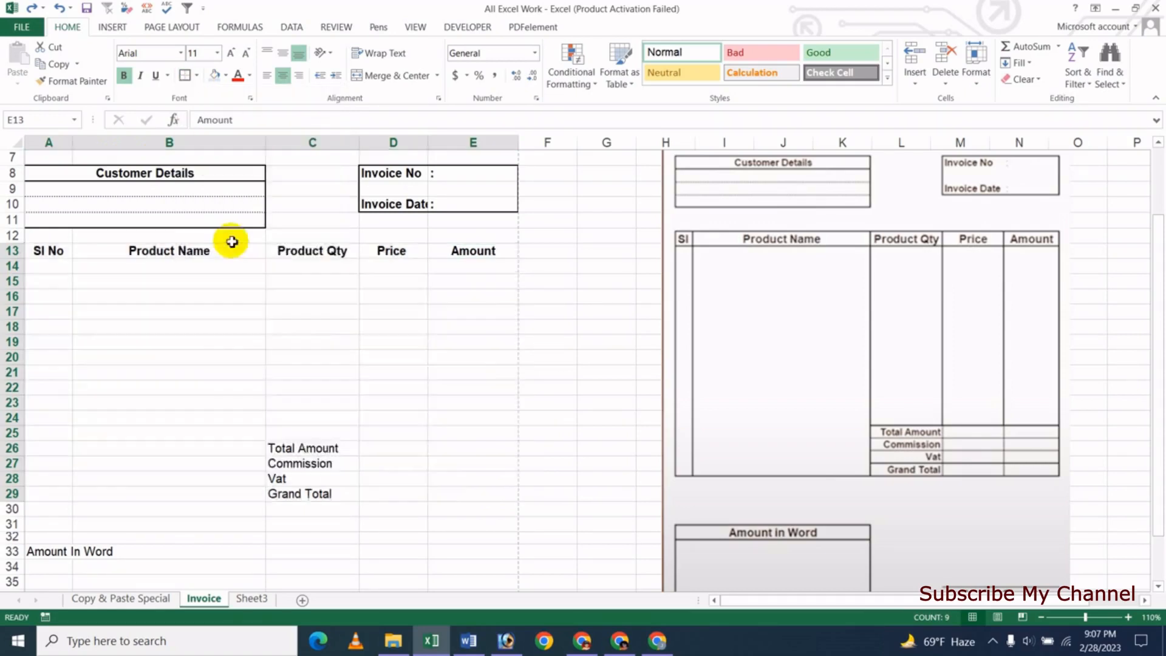
click(245, 328)
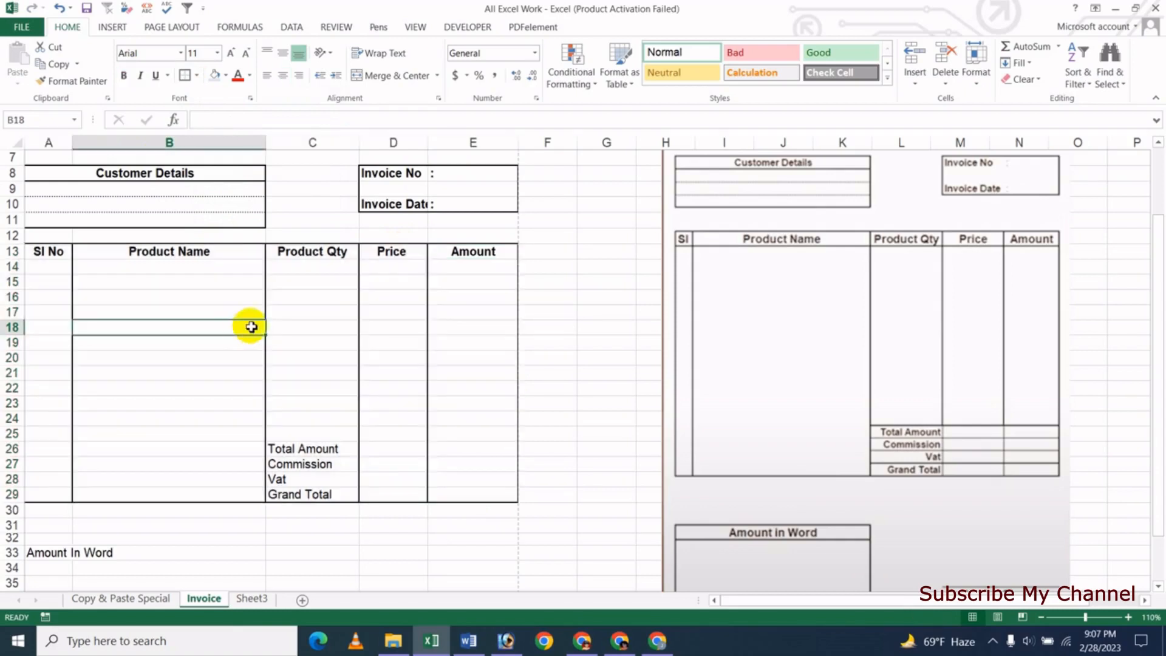
click(356, 353)
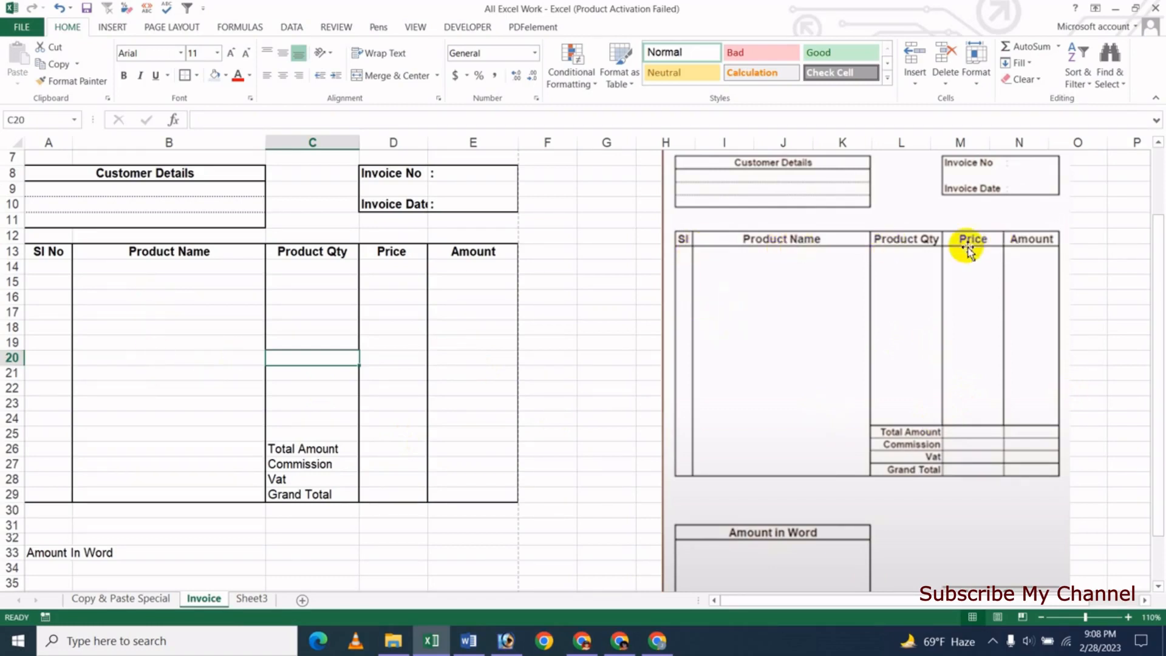
- Add a border around the Sl No to Amount header row A13:E13
drag(48, 255, 444, 255)
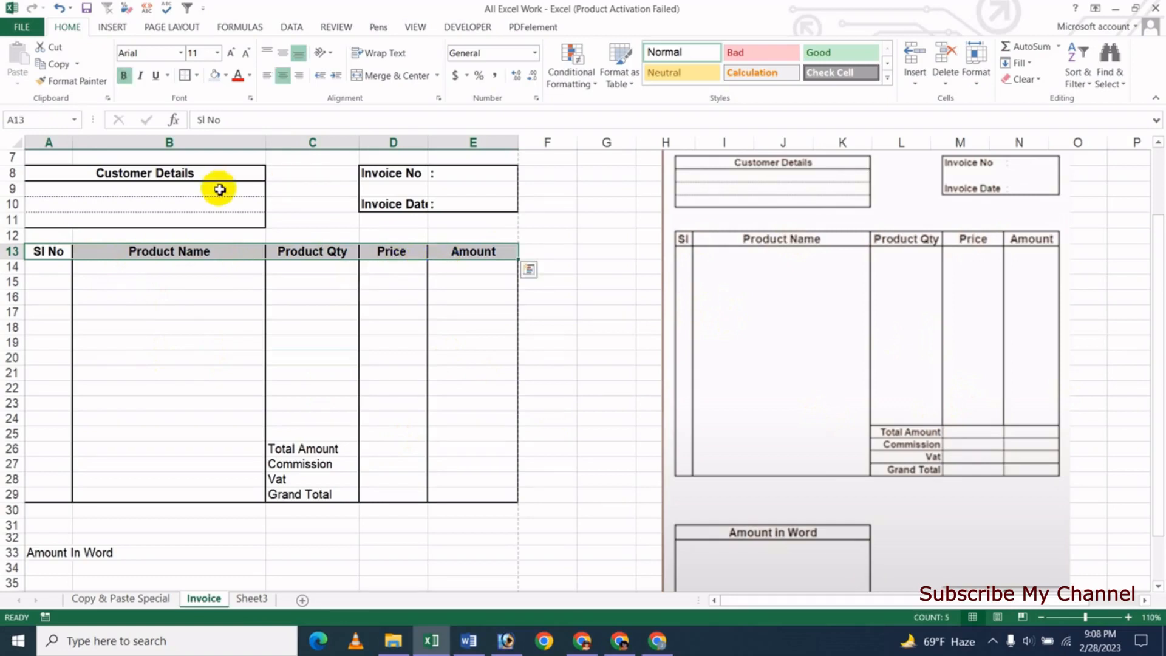
click(185, 75)
click(168, 279)
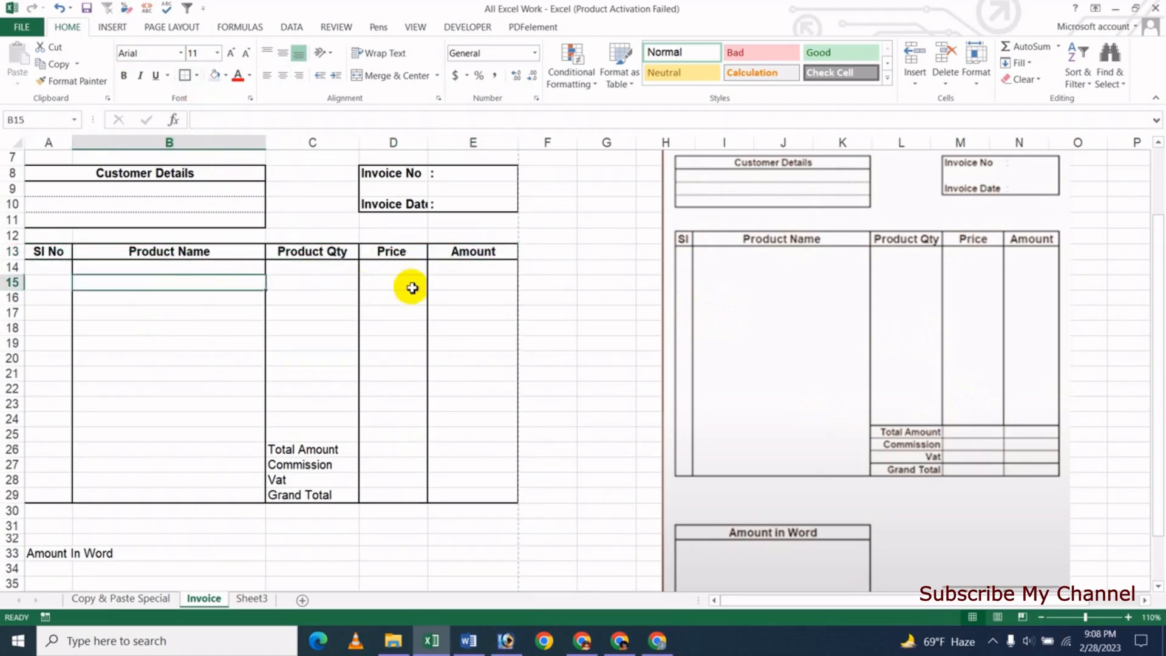
click(223, 359)
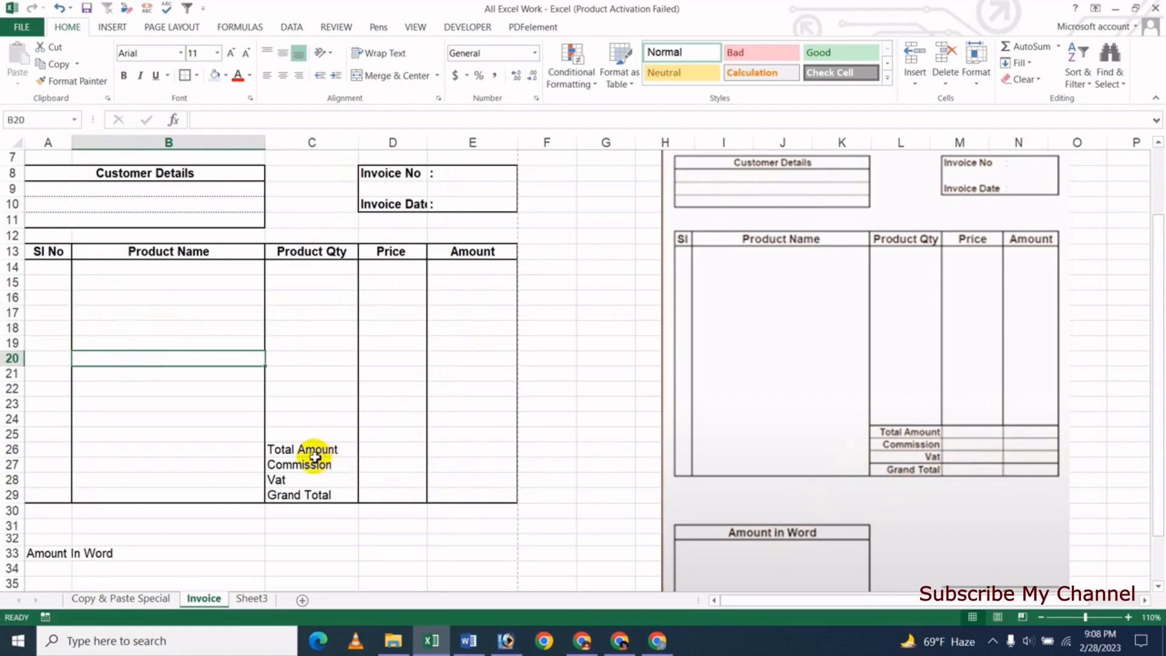
- Apply All Borders to the totals block C26:E29
drag(317, 455, 492, 489)
click(312, 454)
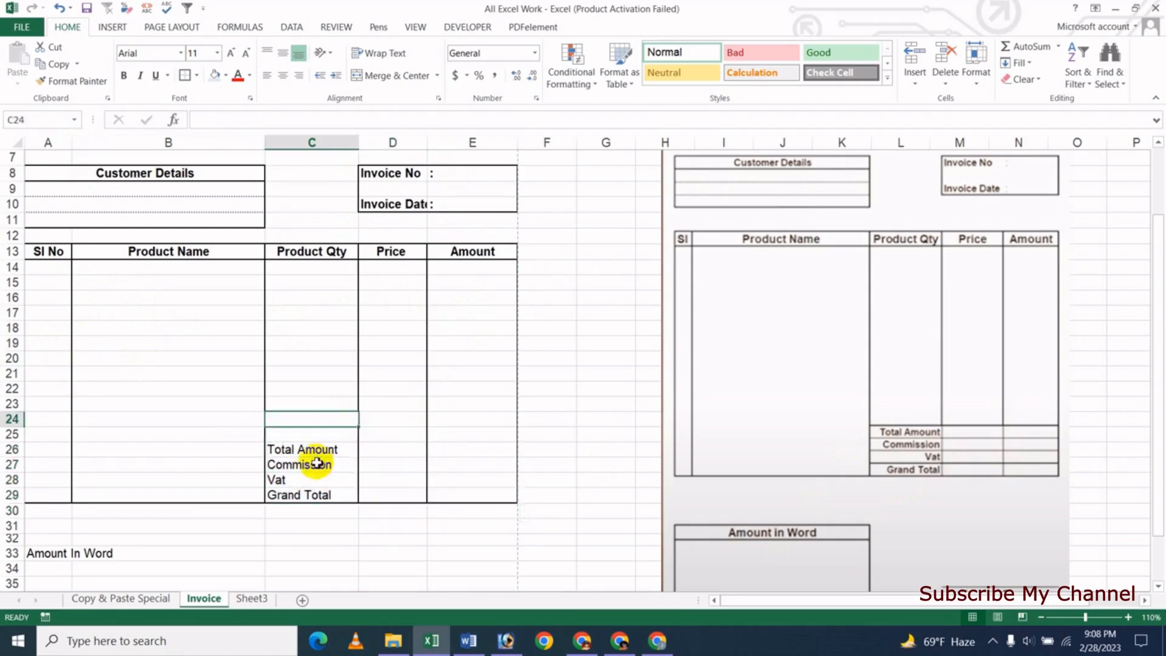
drag(325, 480, 485, 493)
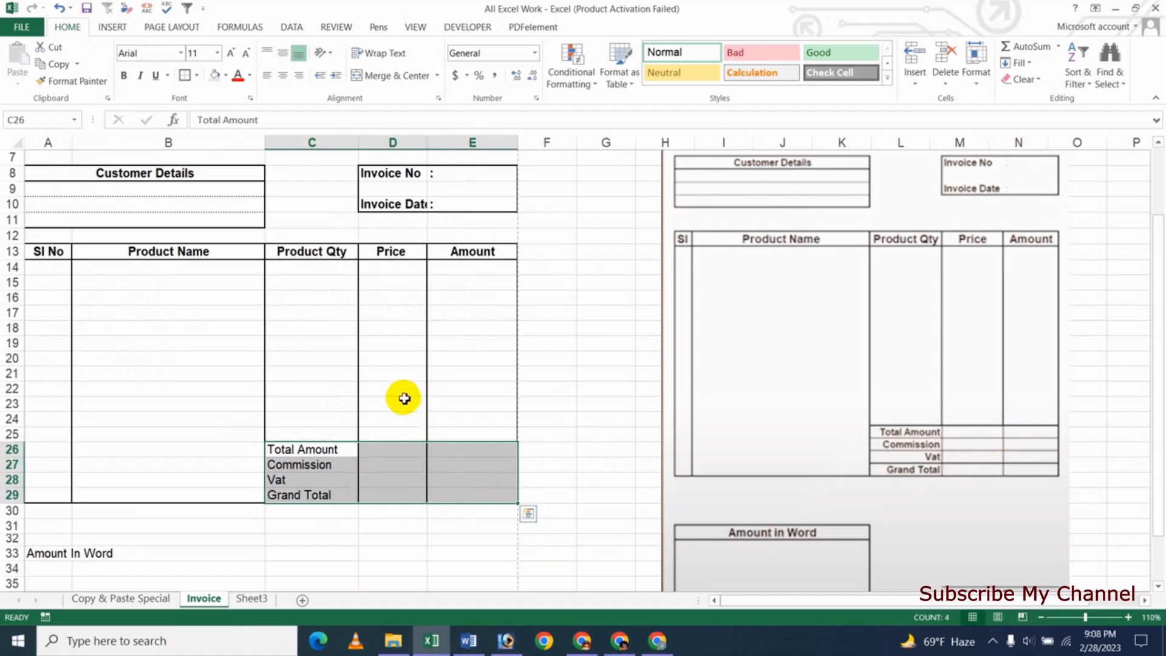
click(197, 76)
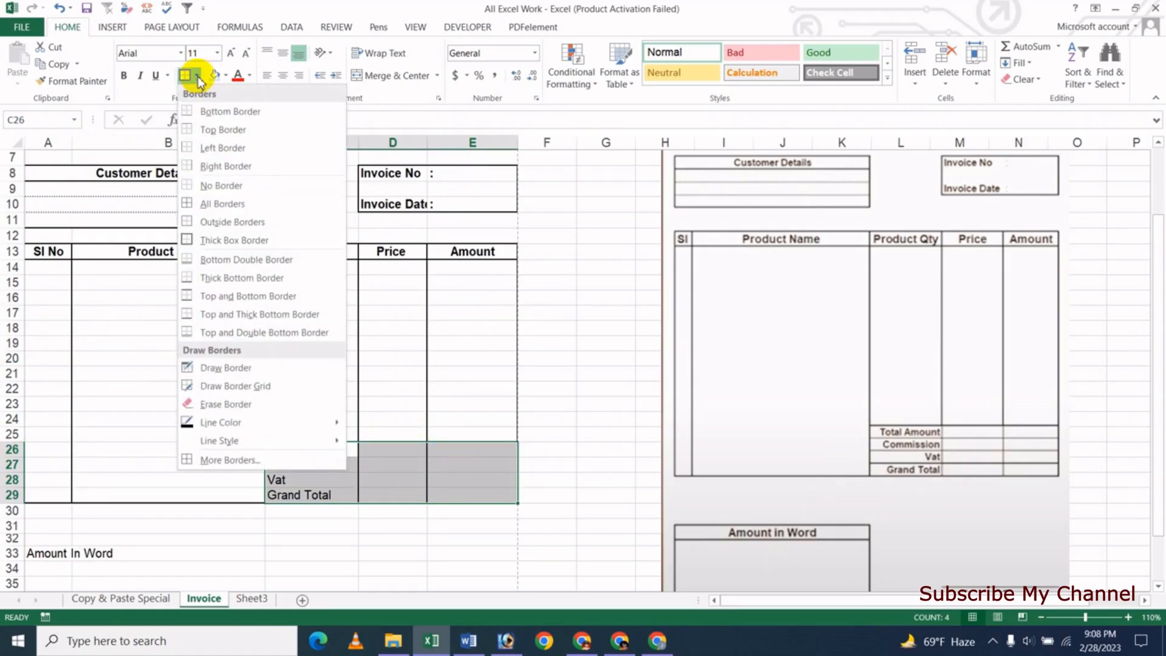
click(206, 205)
click(389, 482)
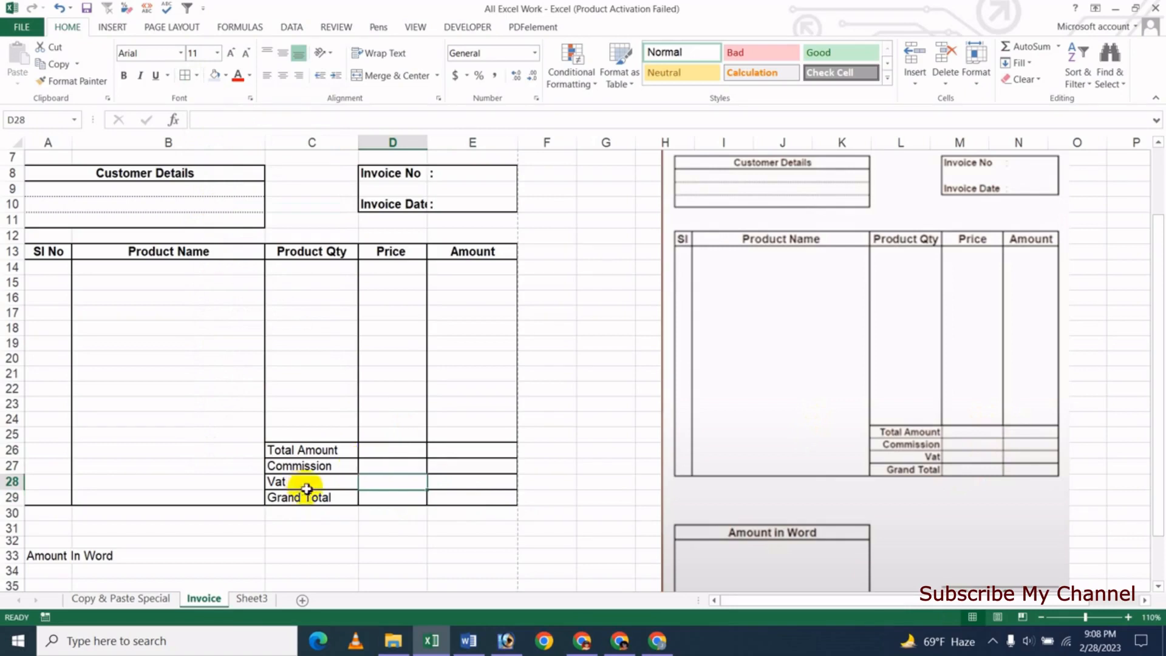
- Make the Total Amount, Commission, Vat and Grand Total labels bold and right-aligned
drag(328, 456, 328, 500)
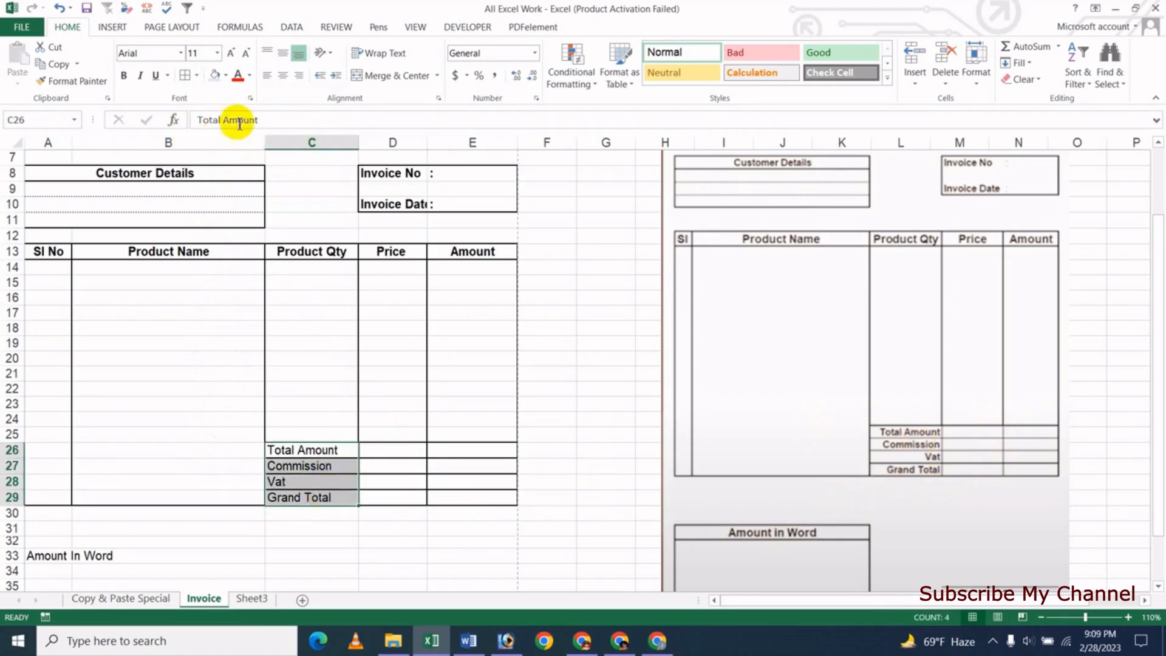
click(299, 76)
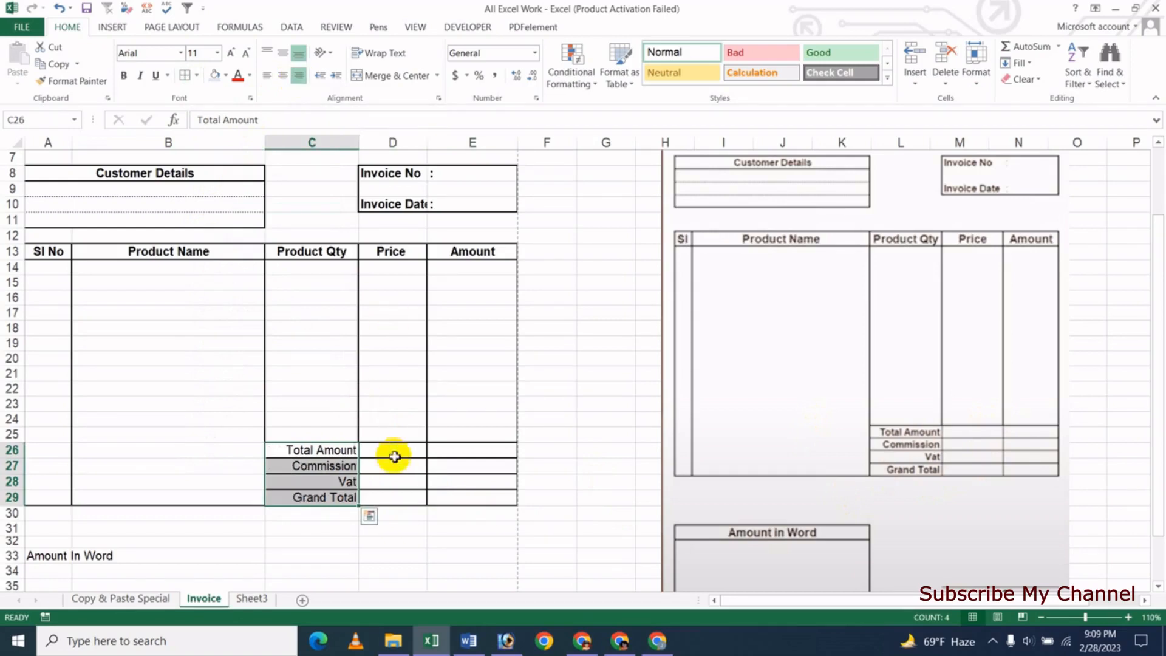
click(124, 75)
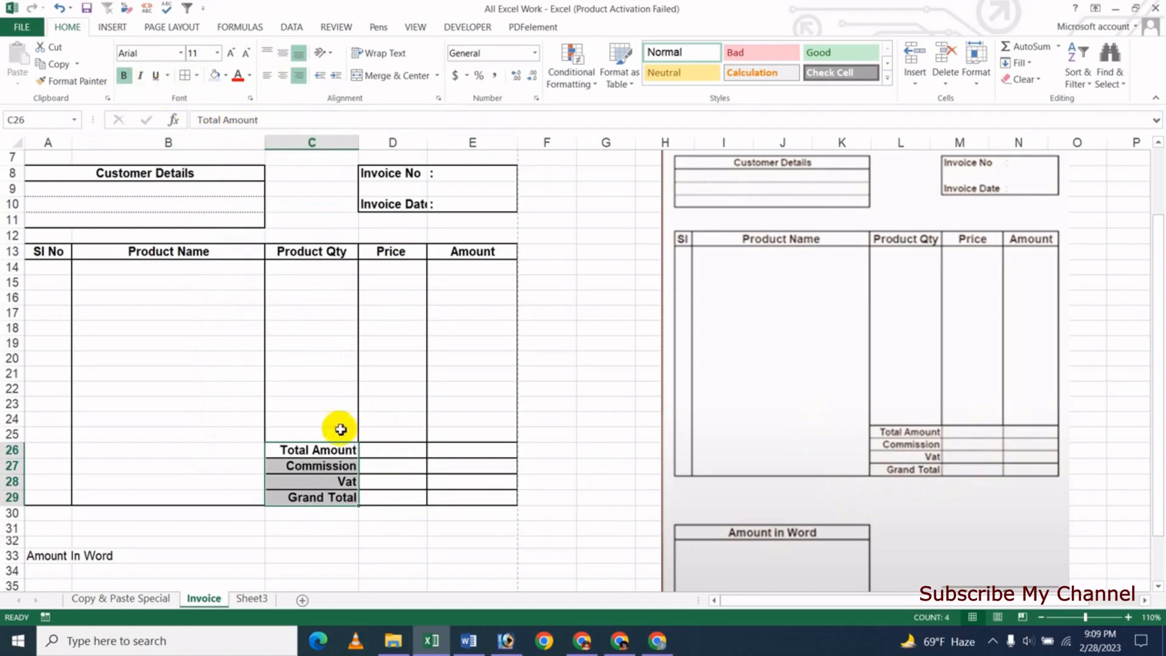
click(227, 425)
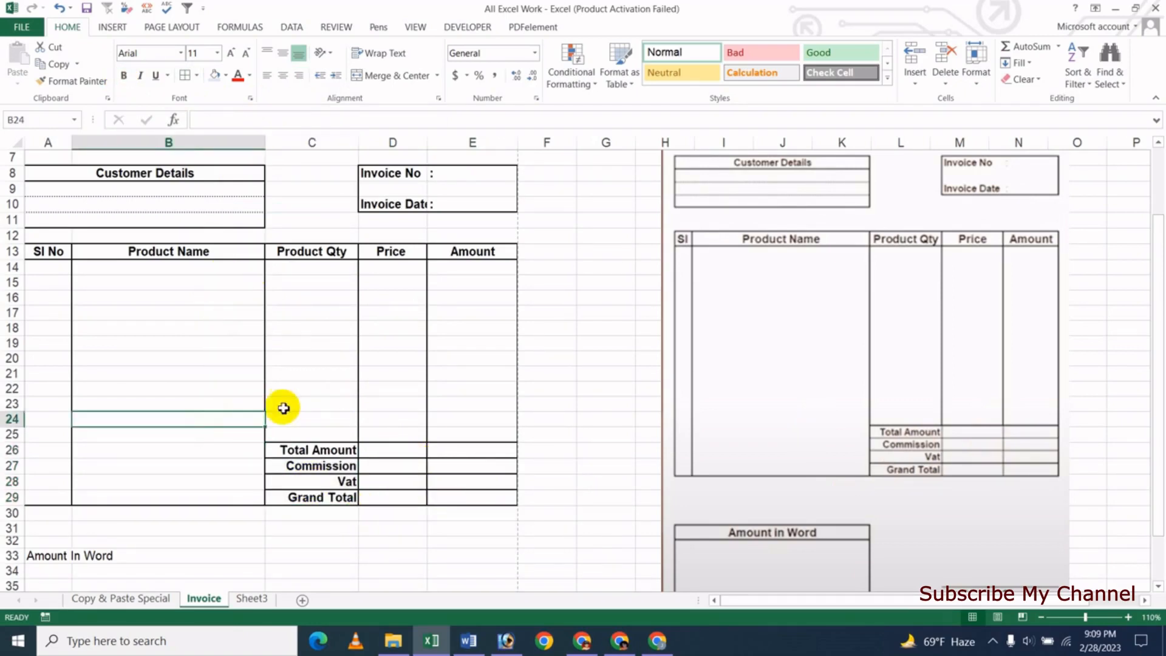
- Enclose the Amount In Word area A33:B37 in a thick box border
scroll(421, 356, down, 2)
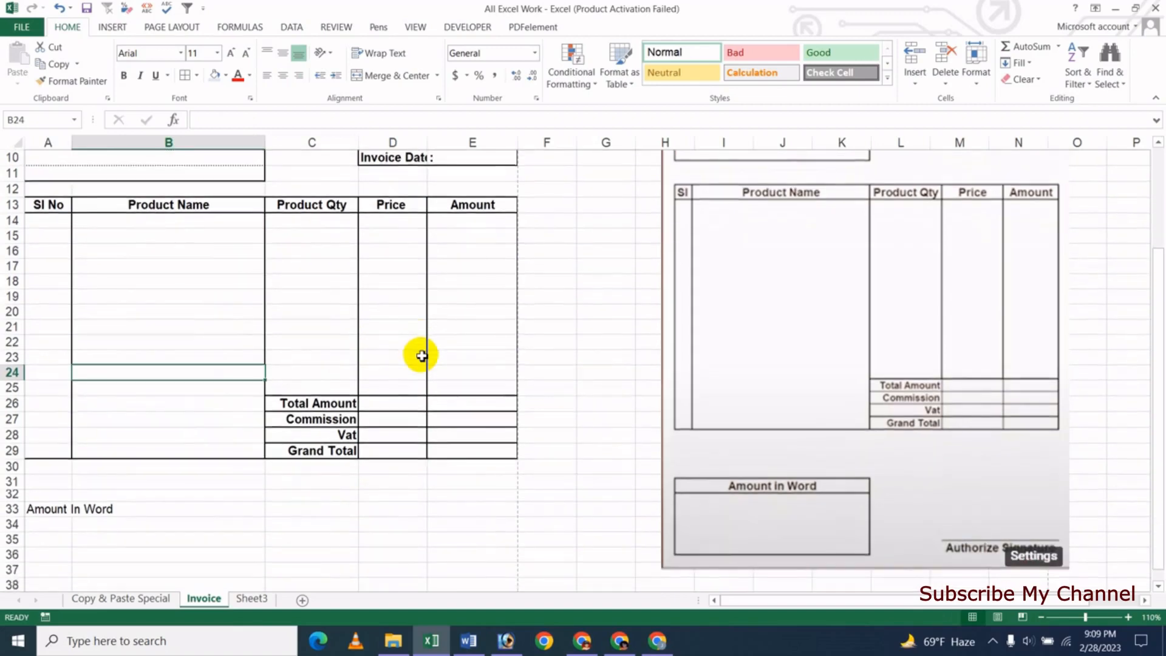
scroll(104, 463, down, 1)
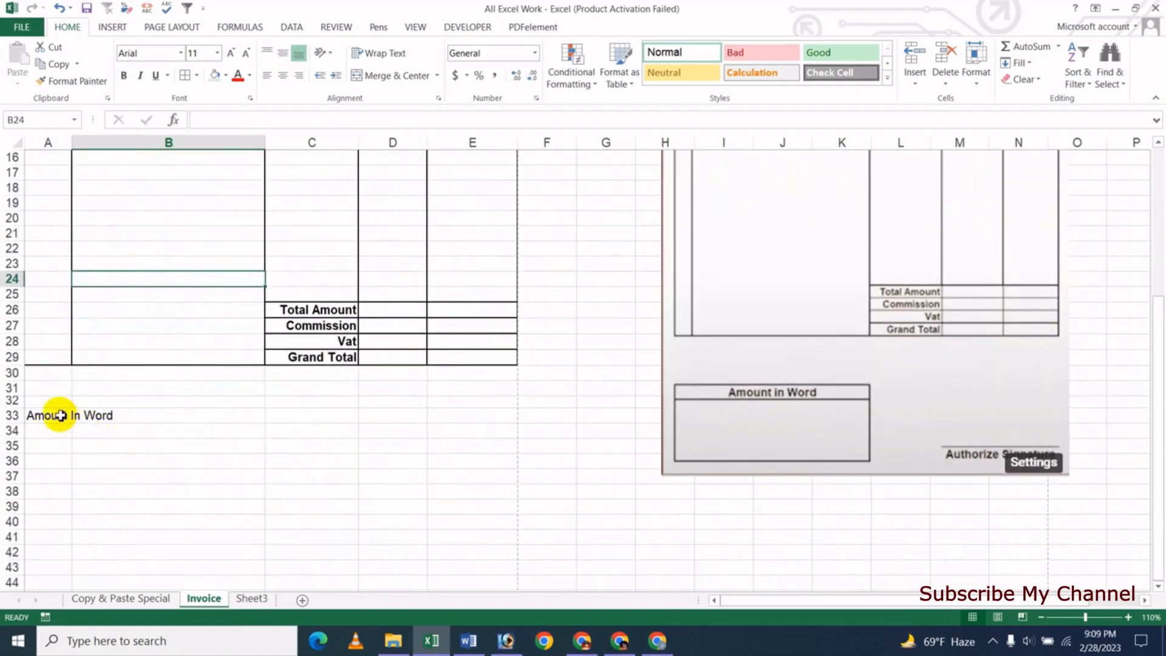
drag(57, 416, 119, 480)
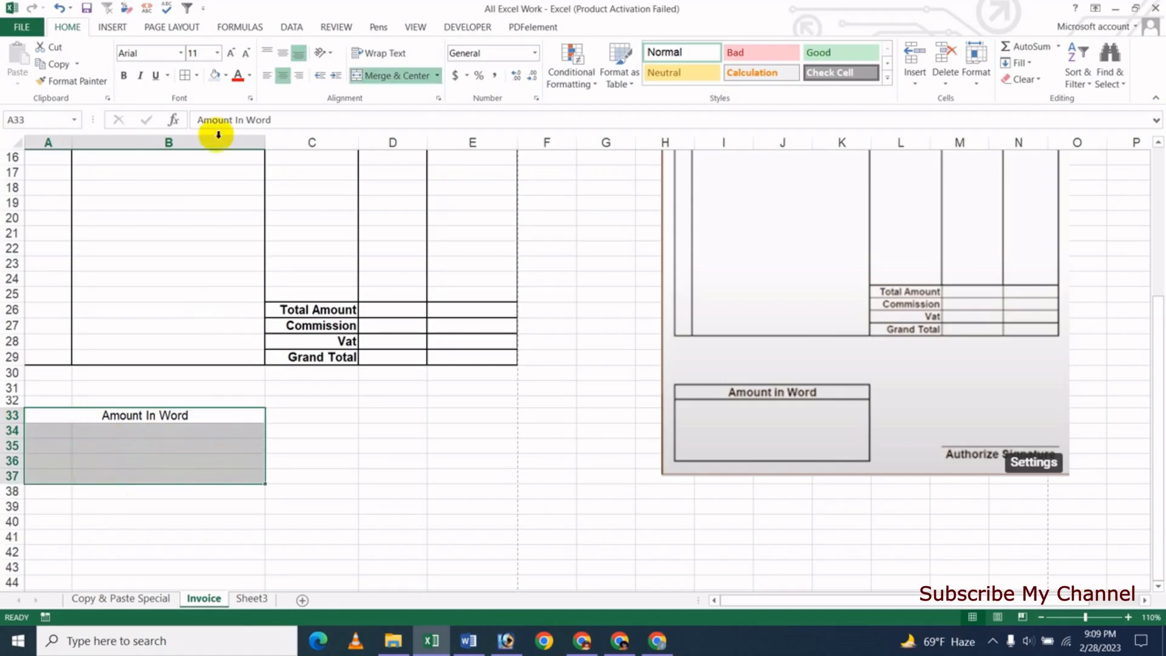
click(197, 75)
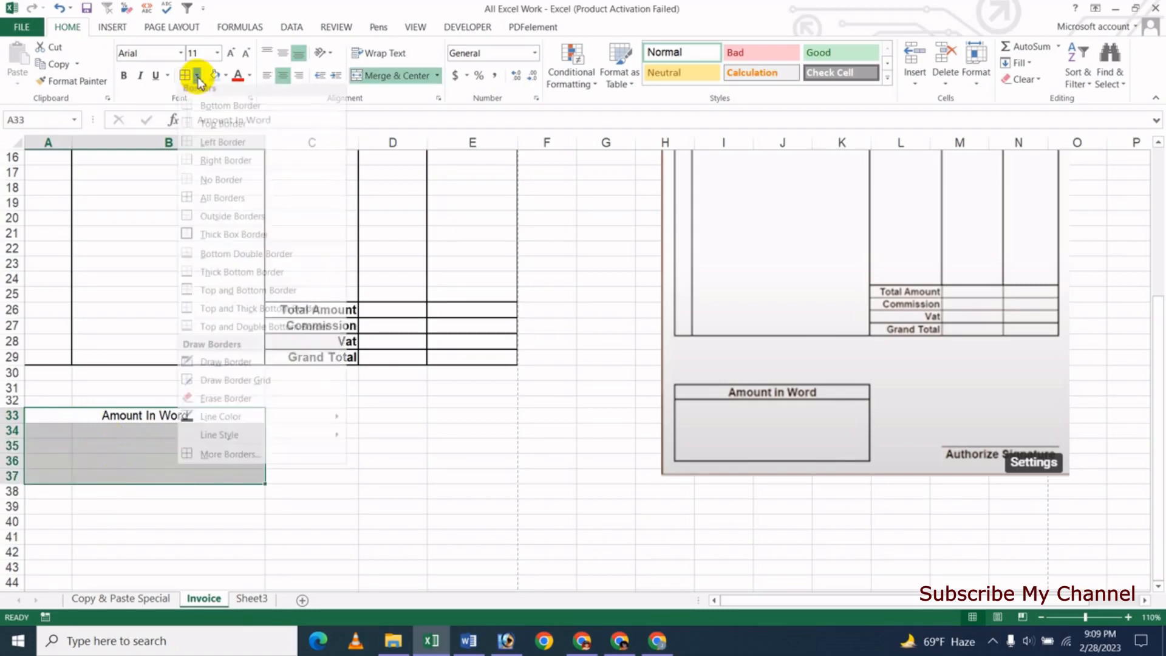
click(237, 241)
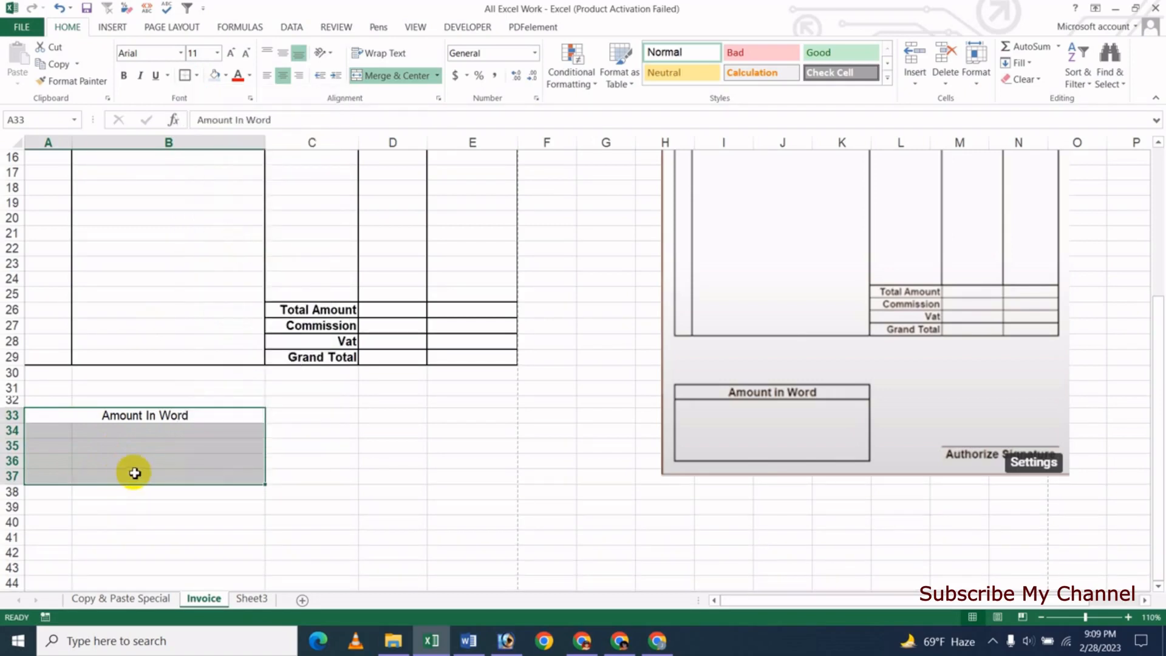
click(134, 470)
click(172, 521)
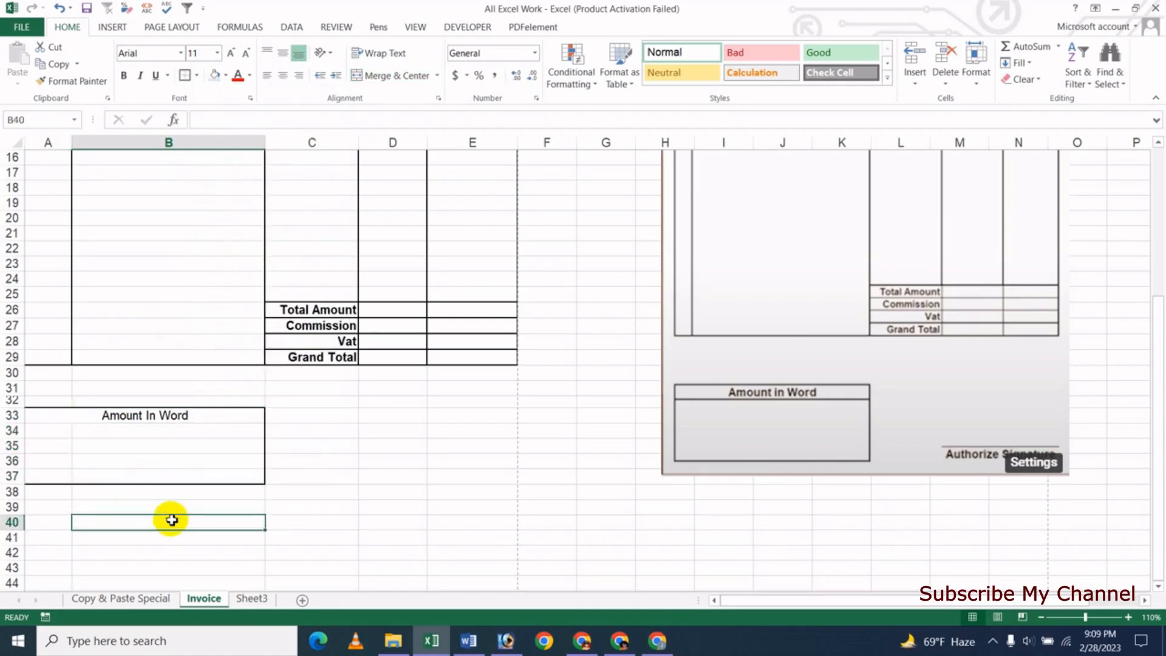
- Add a bottom border beneath the Amount In Word heading
click(156, 419)
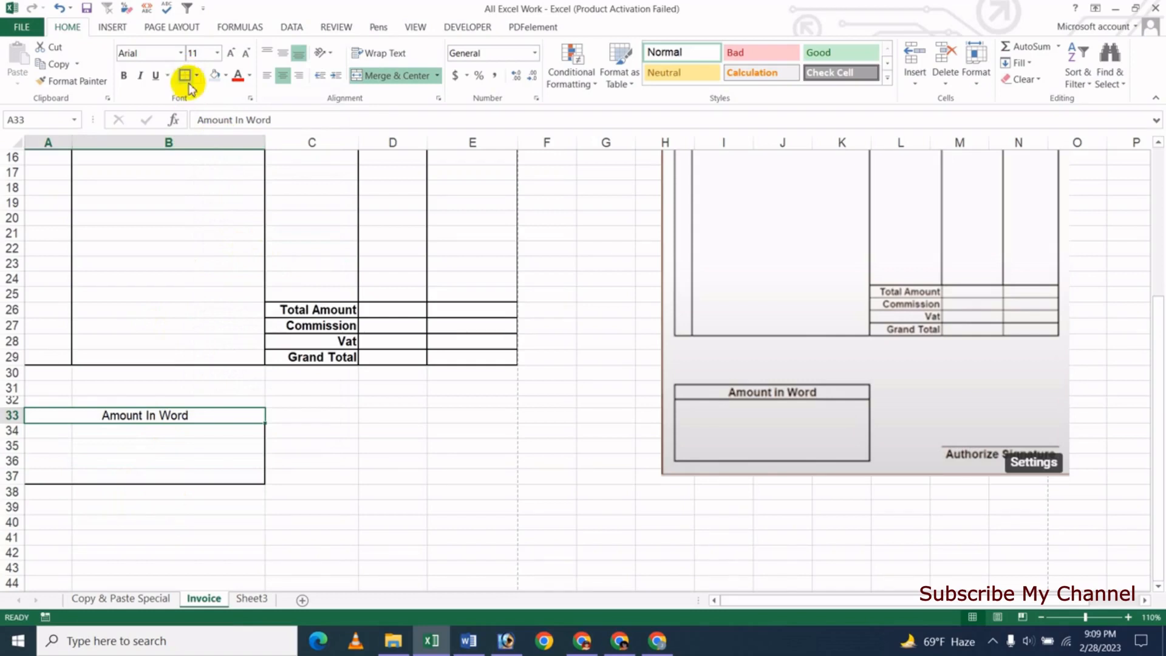
click(164, 473)
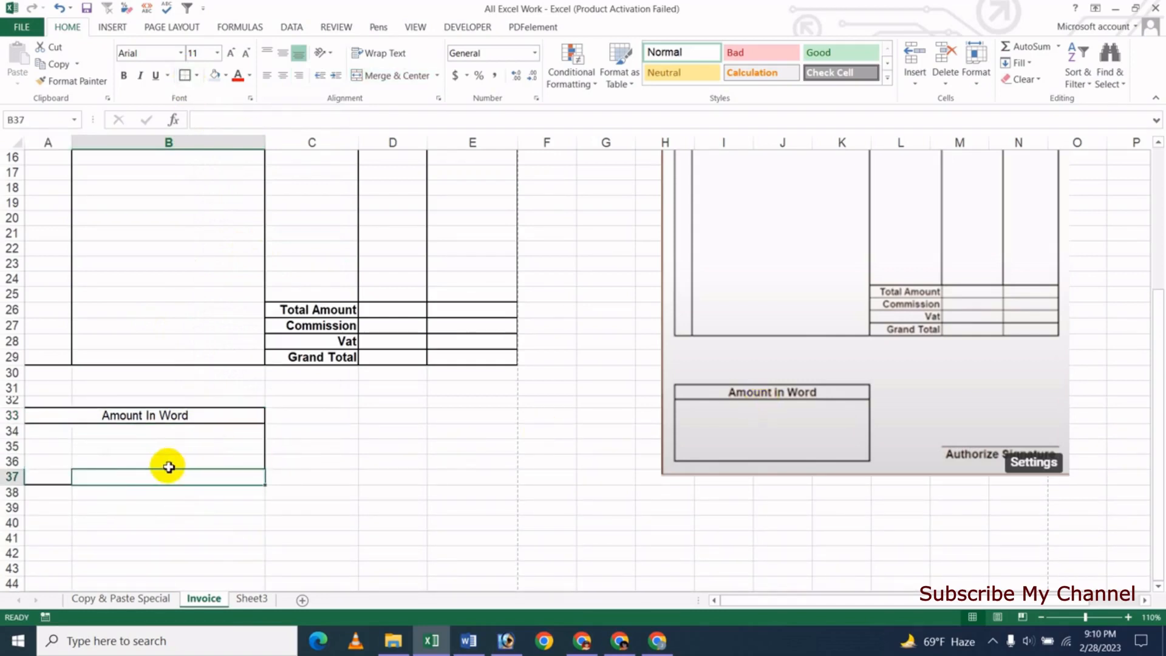
click(426, 444)
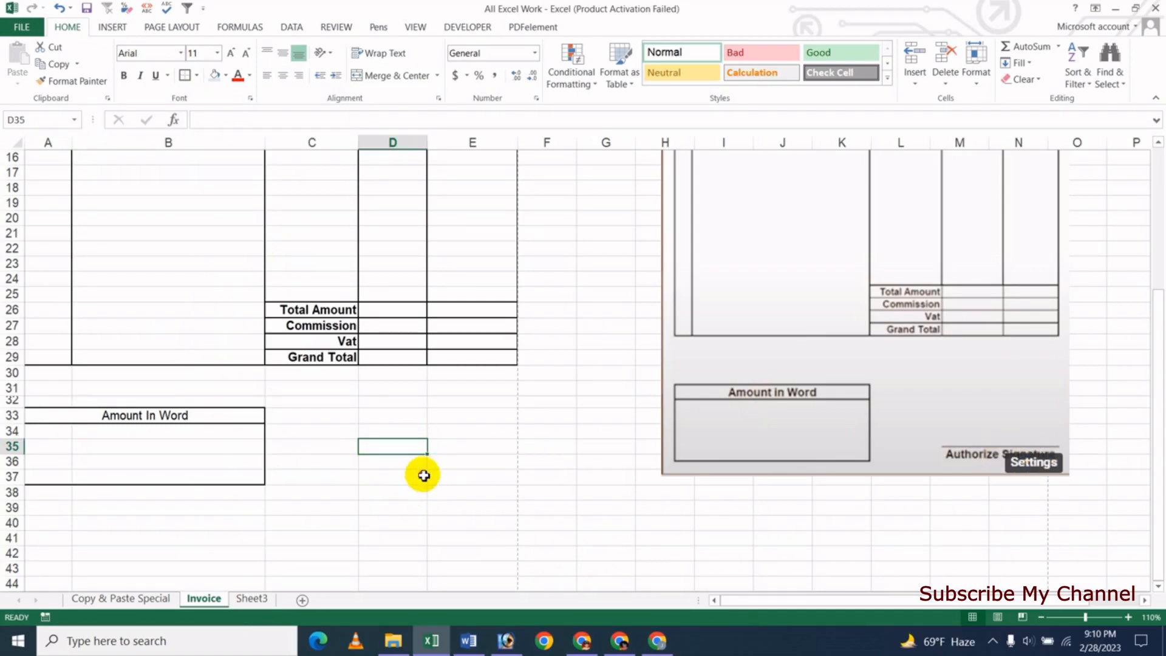
- Enter 'Authorized Signature' in cell D36
click(424, 476)
click(410, 450)
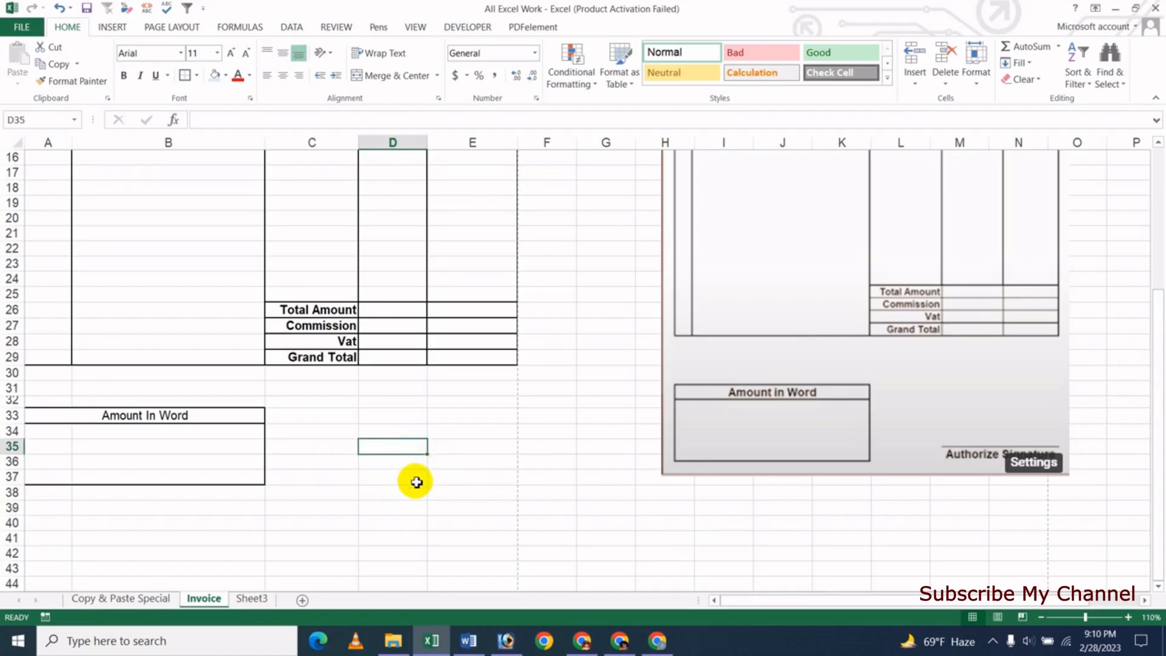
click(394, 465)
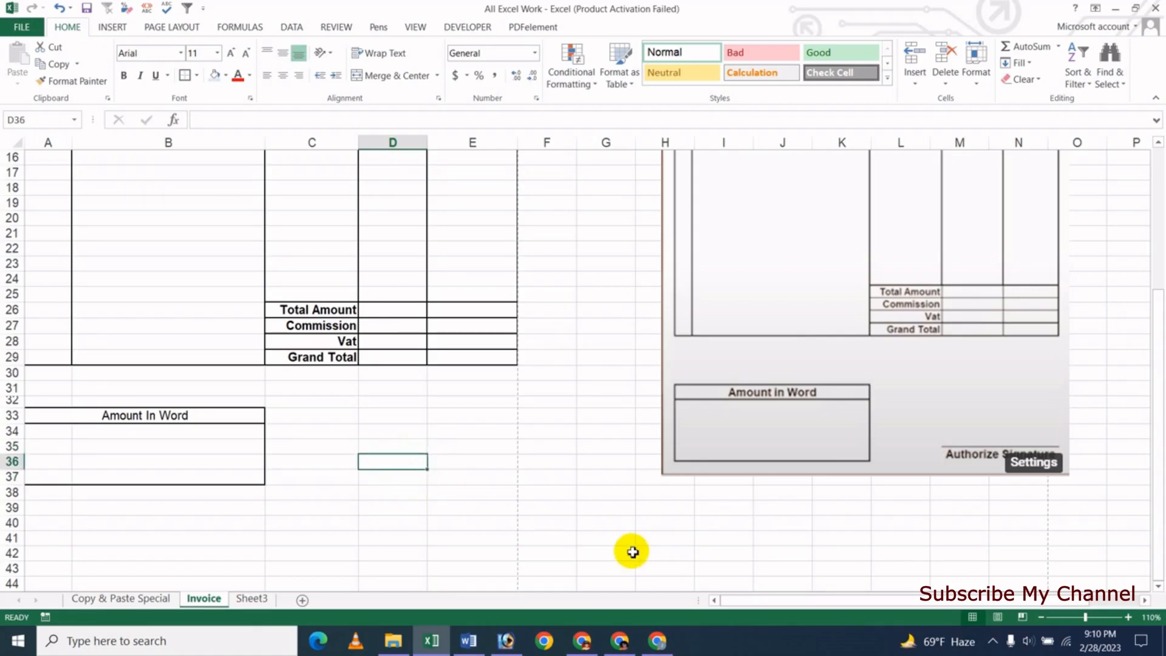
text(Authorized Signature)
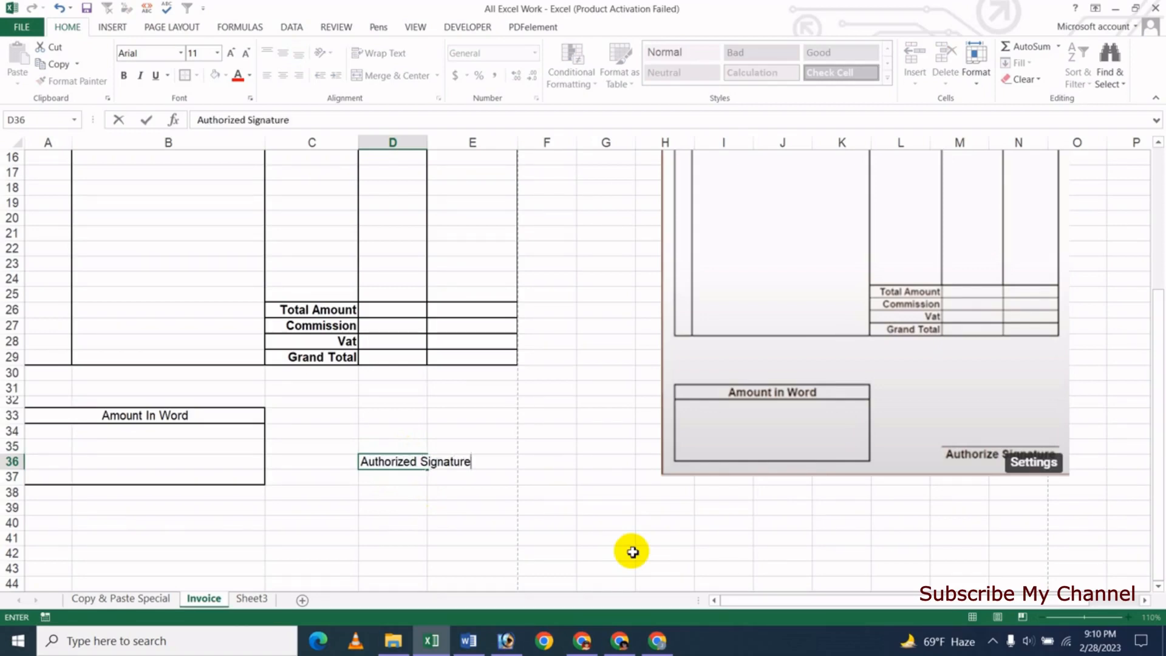
key(Return)
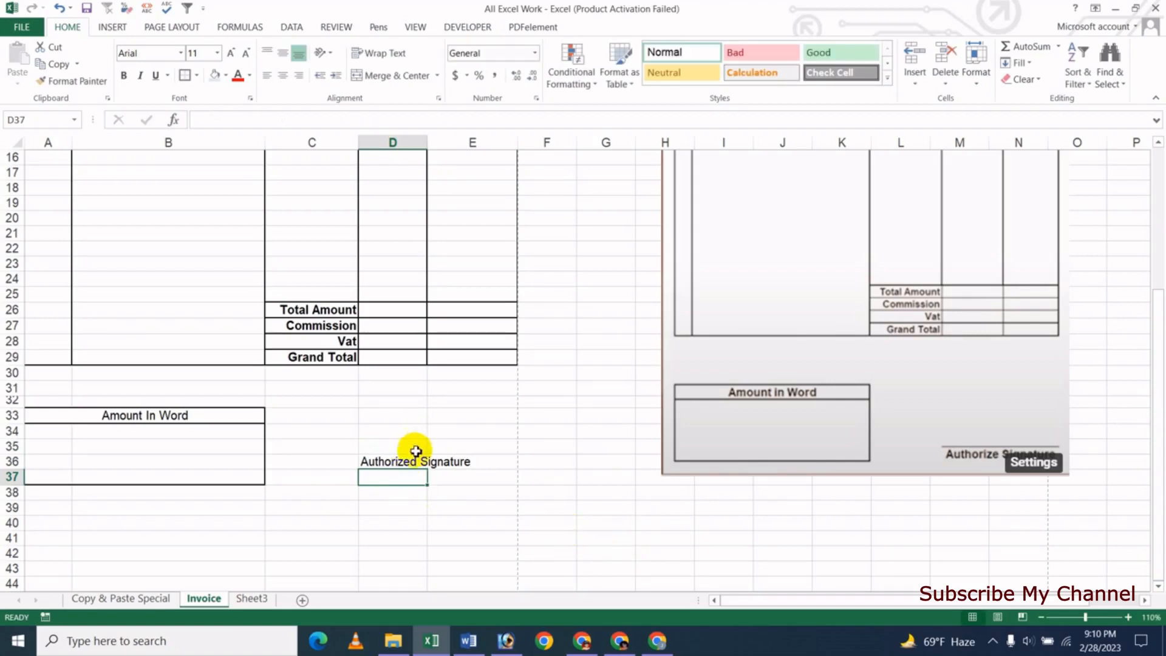
- Make the Authorized Signature label bold with a top border on D36
click(385, 463)
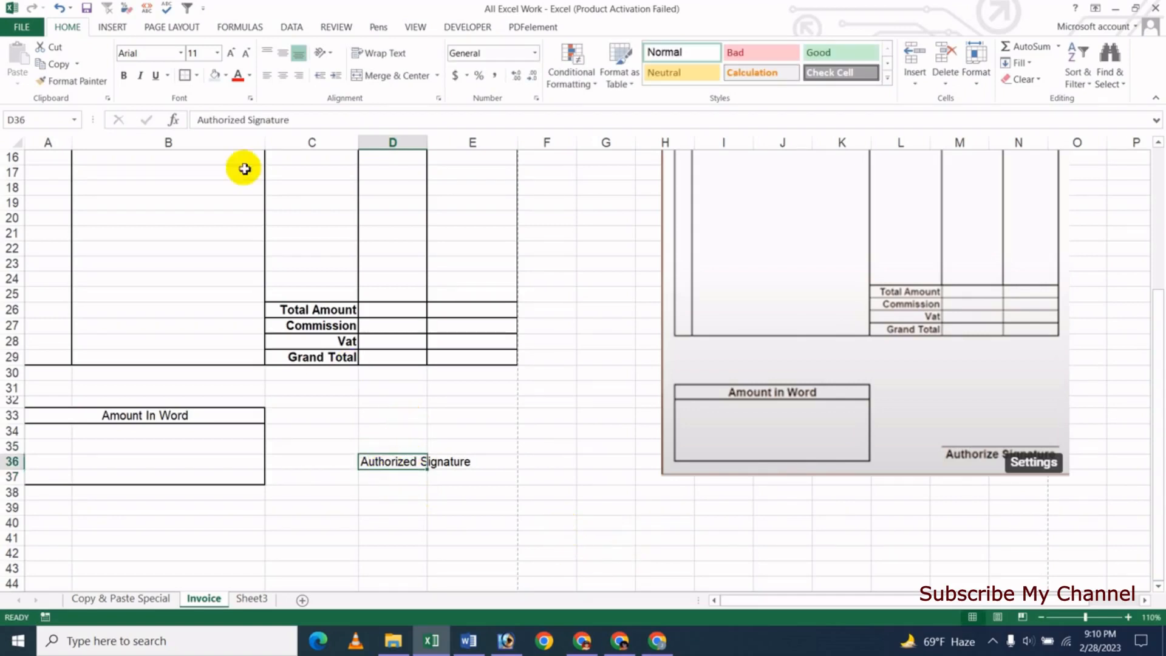
click(125, 77)
click(407, 520)
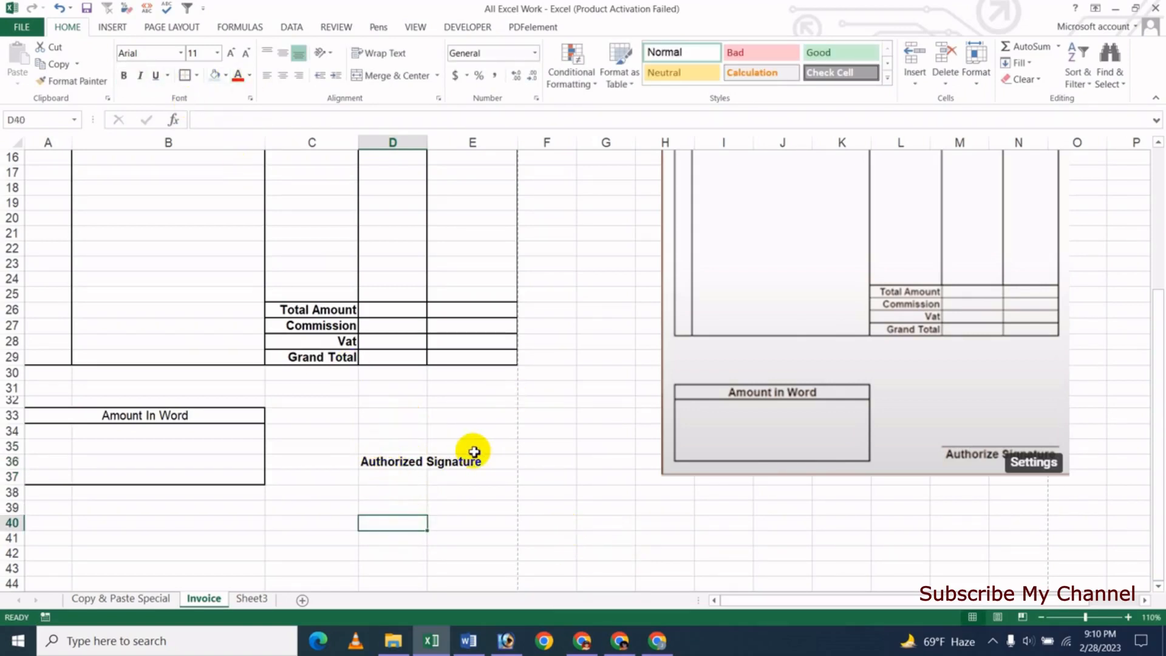
click(397, 463)
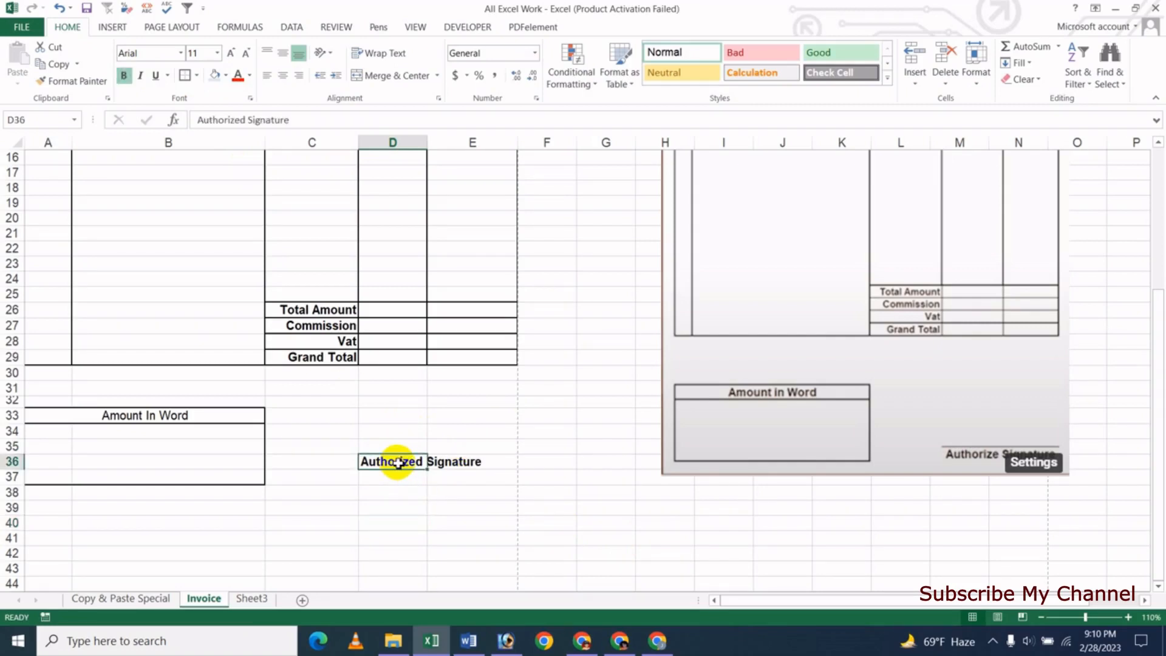
click(198, 76)
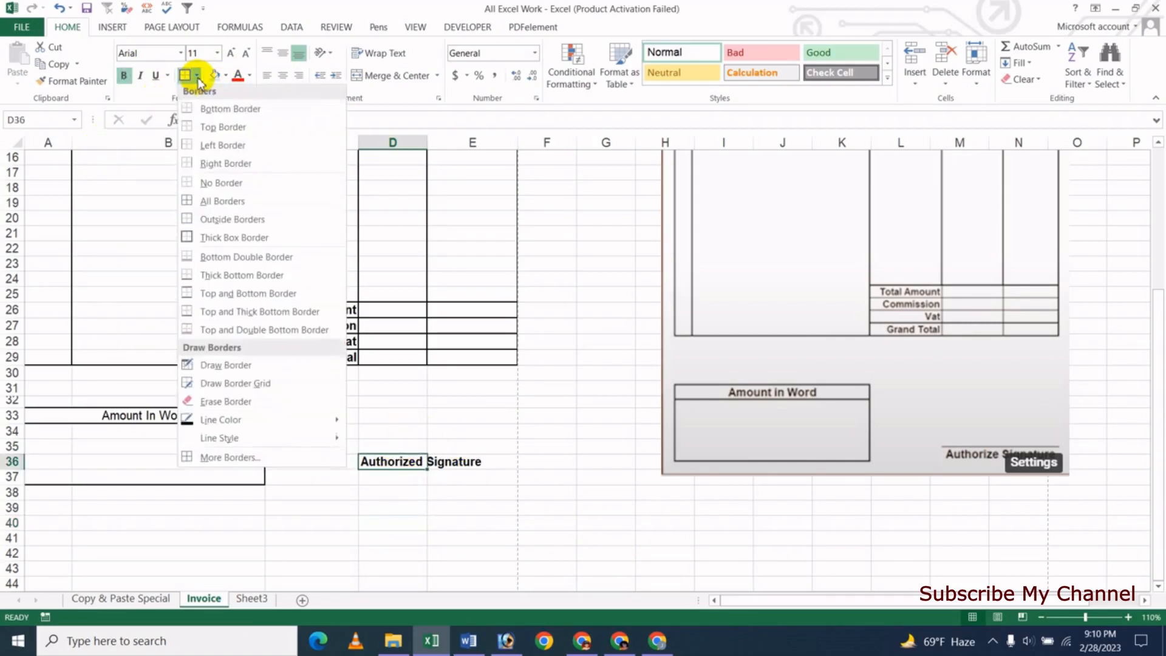
click(238, 134)
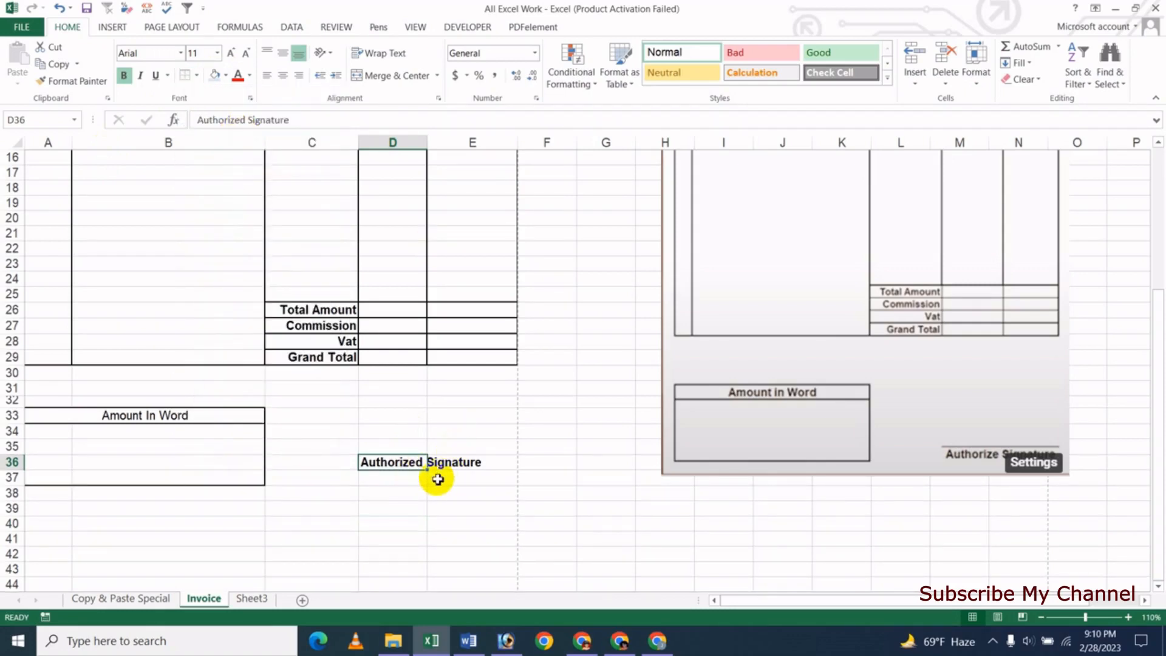
click(456, 487)
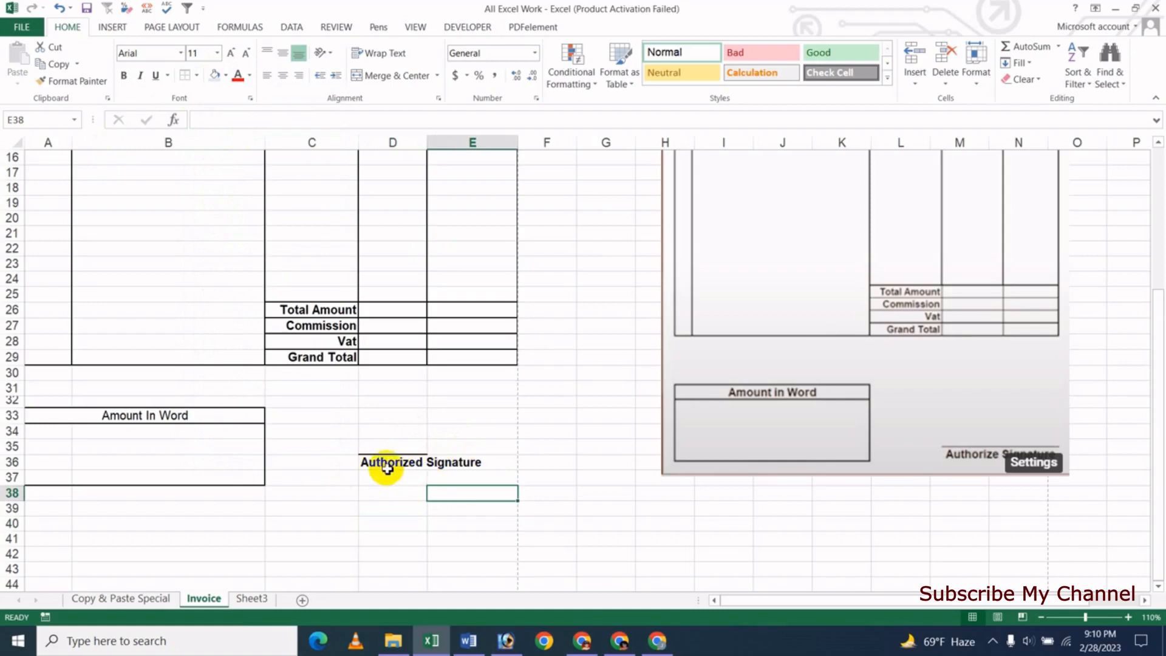
- Merge and centre the label across D36:E36 and draw a signature line along its top
drag(397, 464, 448, 465)
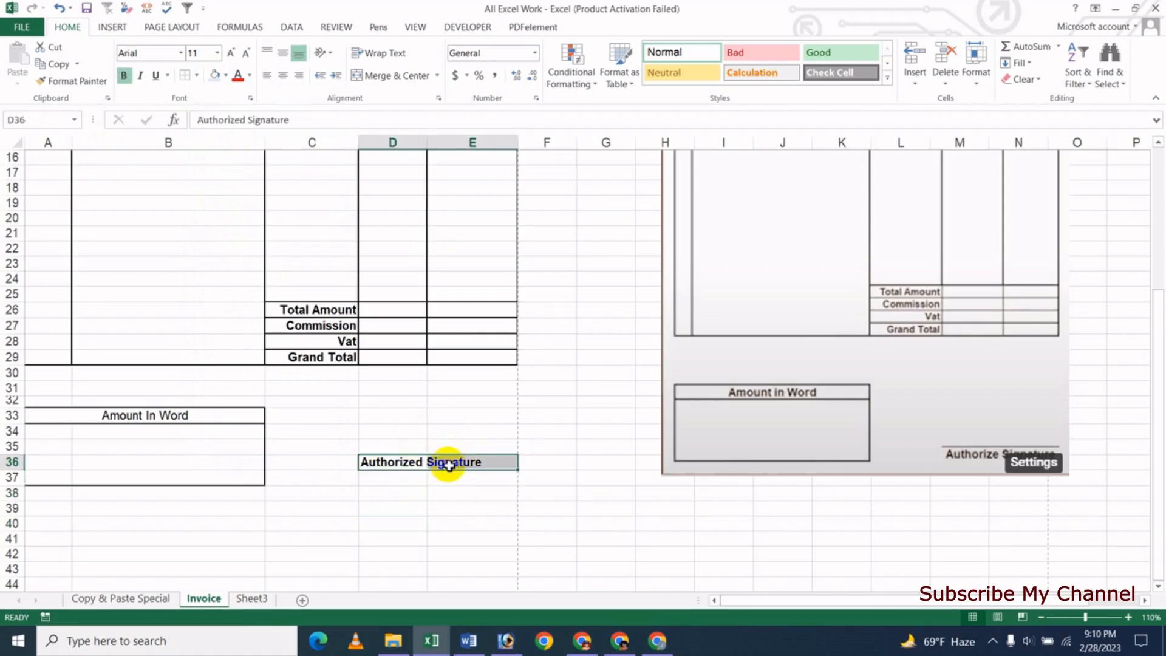
click(398, 77)
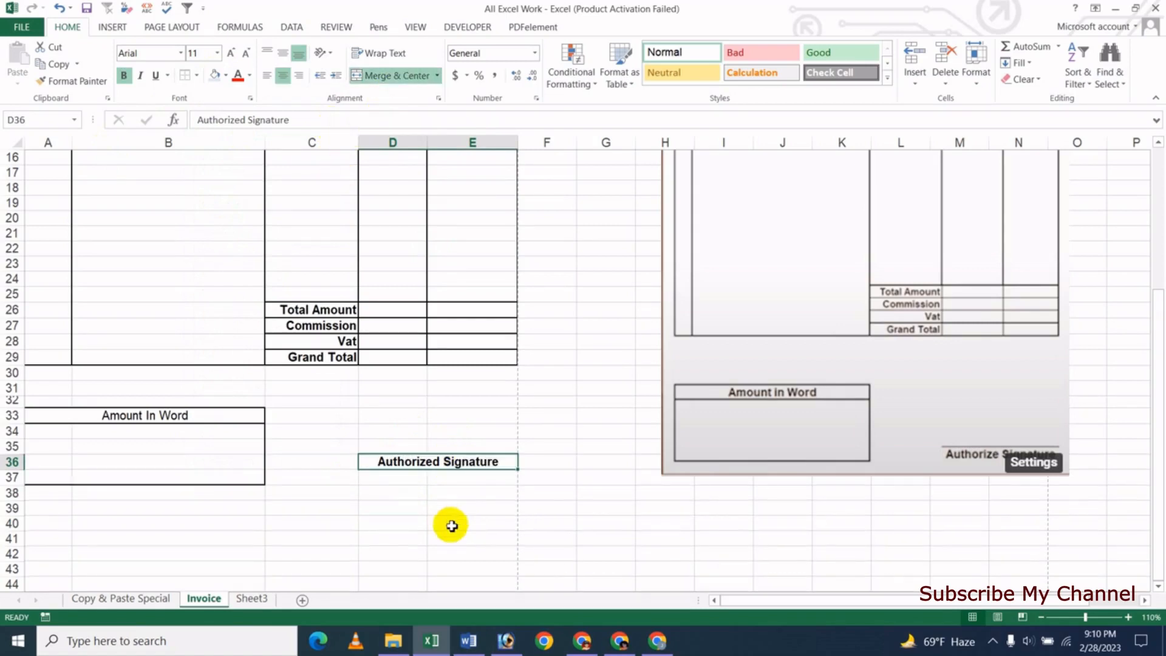
click(430, 521)
click(423, 464)
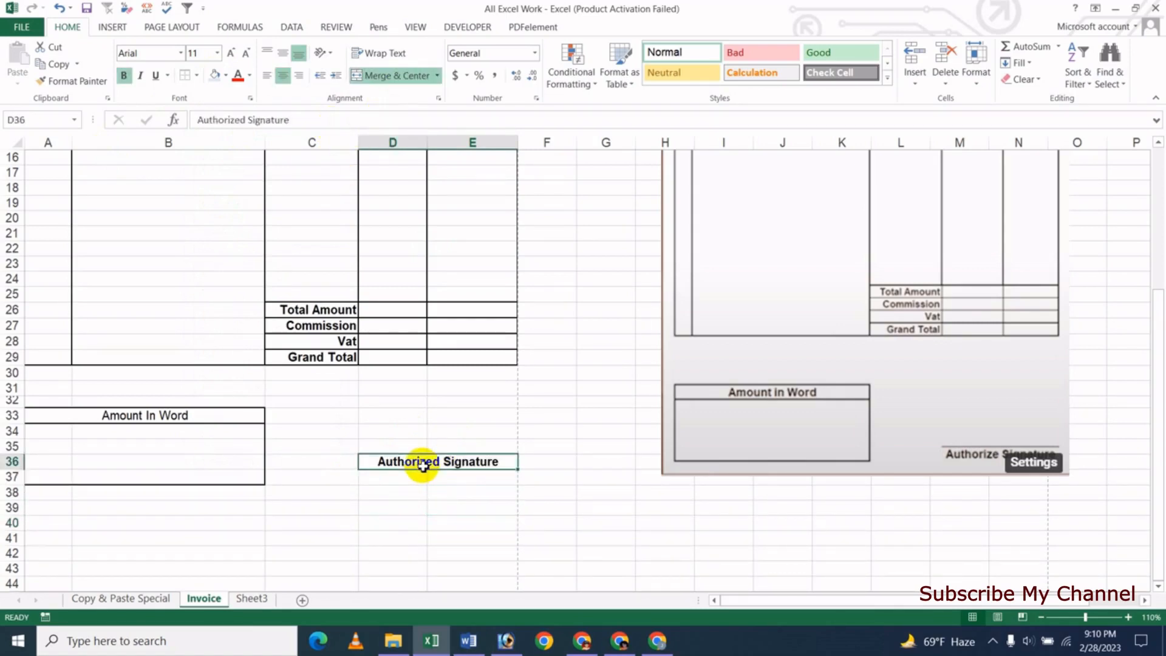
click(198, 77)
click(233, 130)
click(325, 538)
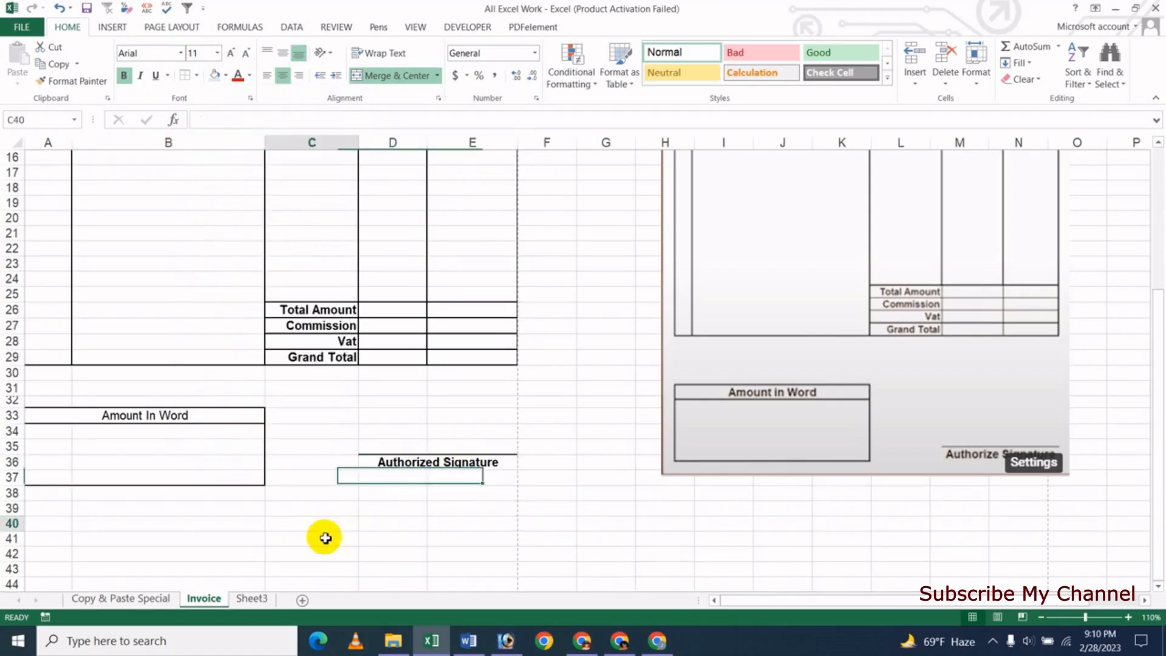
drag(325, 527, 325, 538)
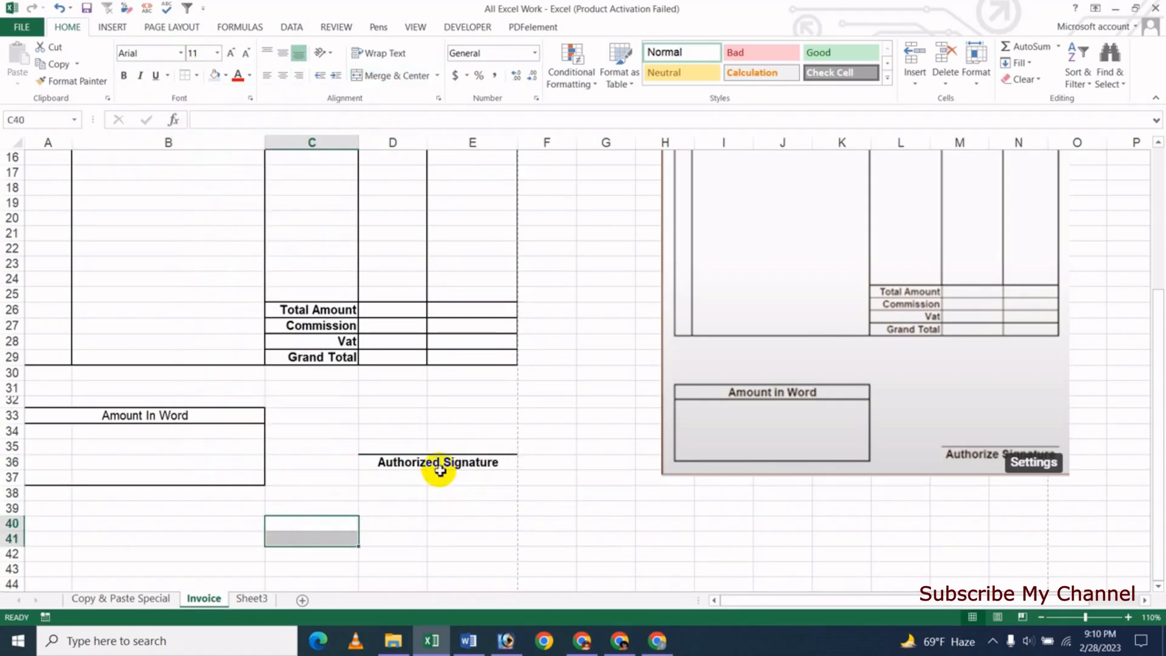
click(114, 26)
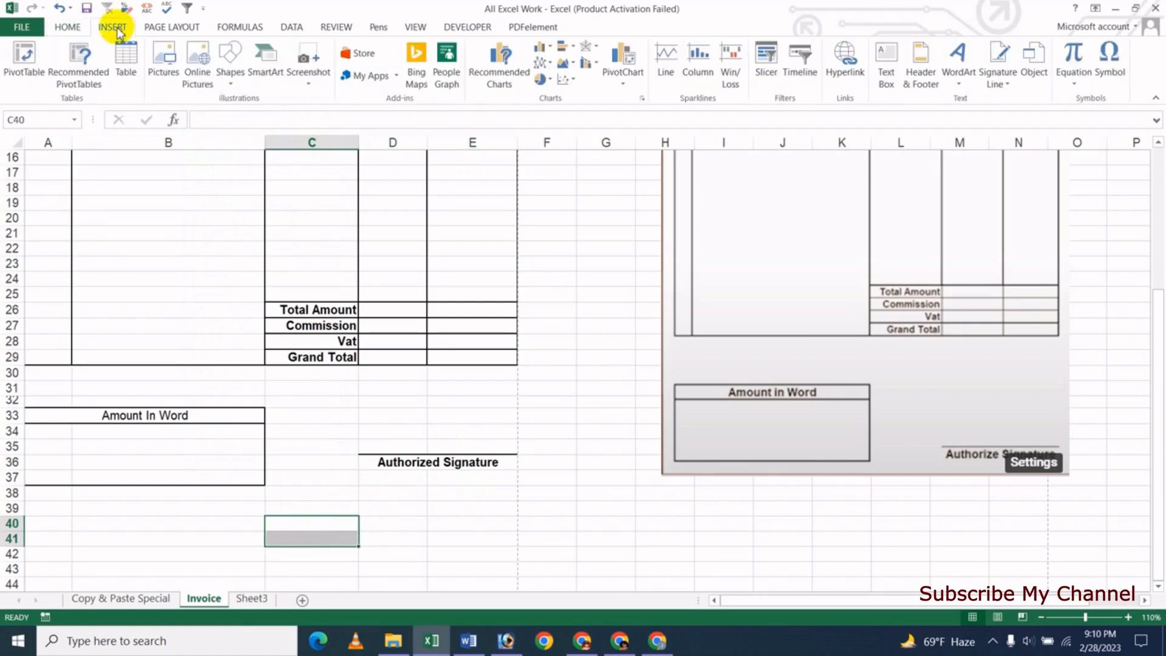
click(232, 67)
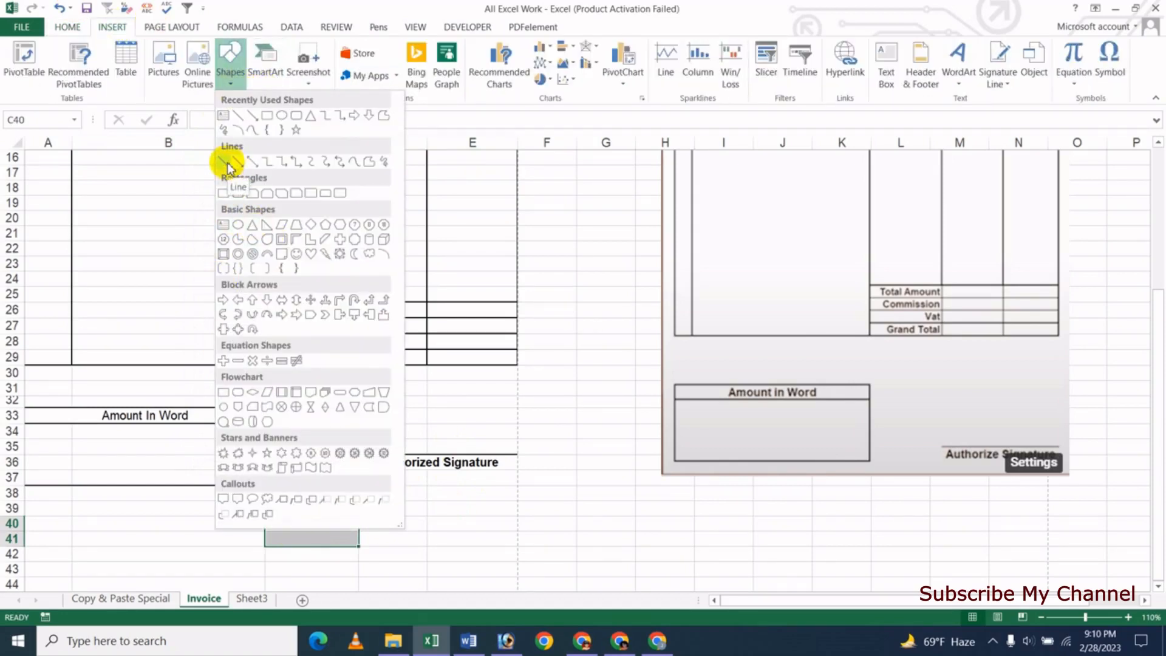
click(229, 162)
mouse_move(338, 418)
mouse_down()
mouse_move(517, 424)
mouse_move(490, 417)
mouse_up()
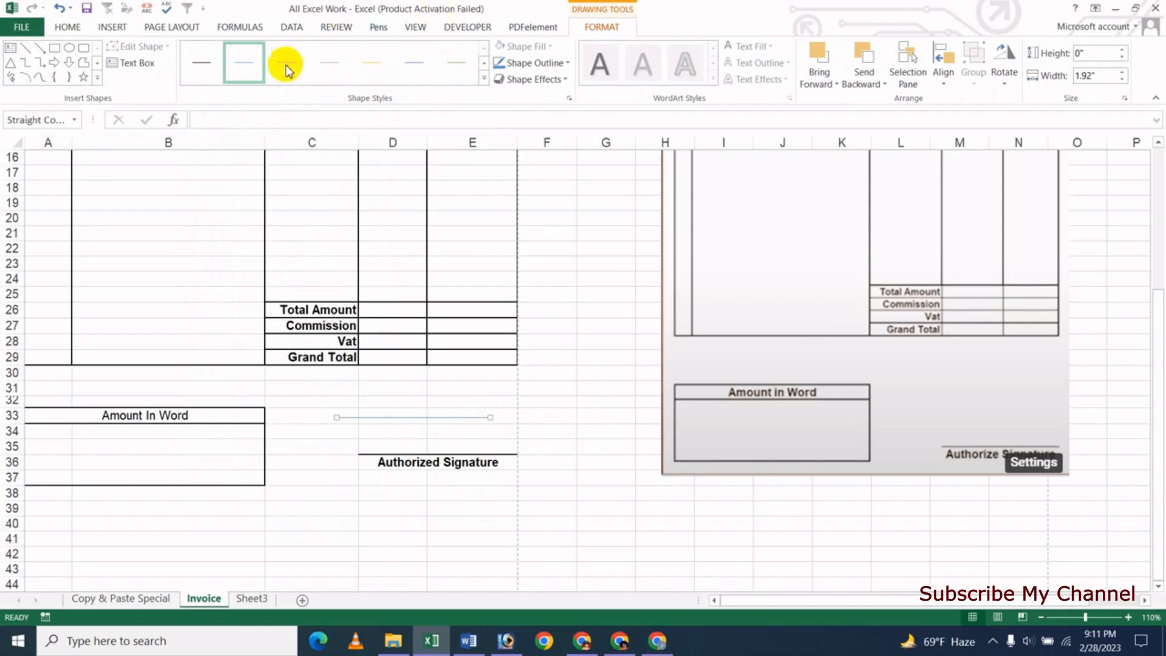
click(569, 65)
mouse_move(559, 249)
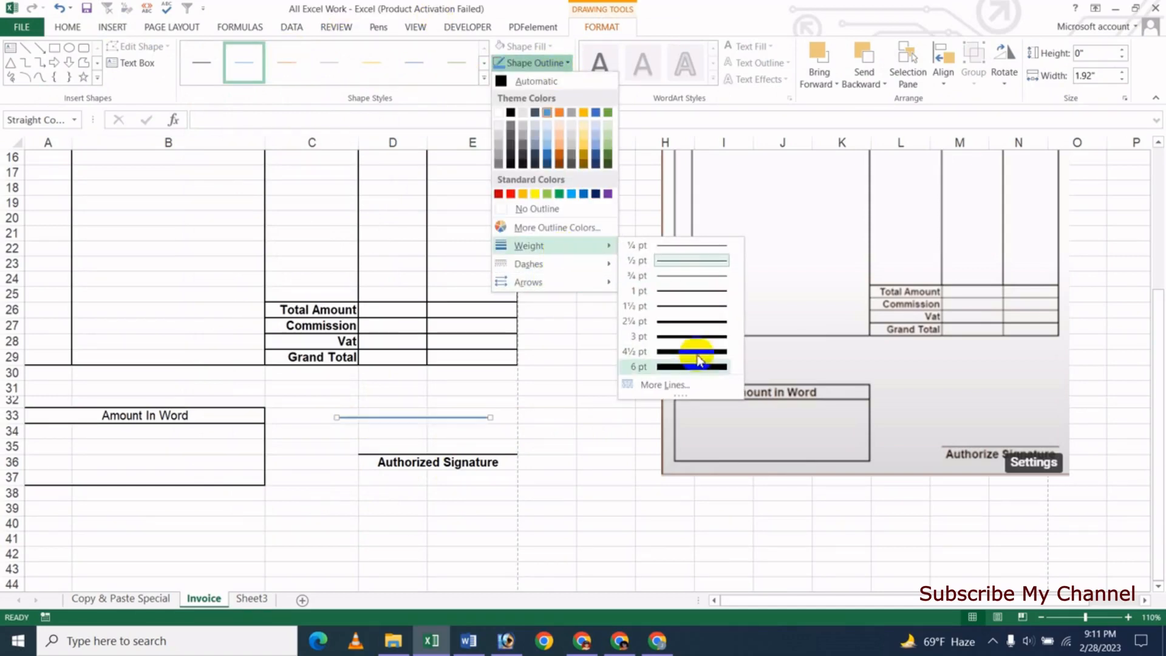
click(692, 335)
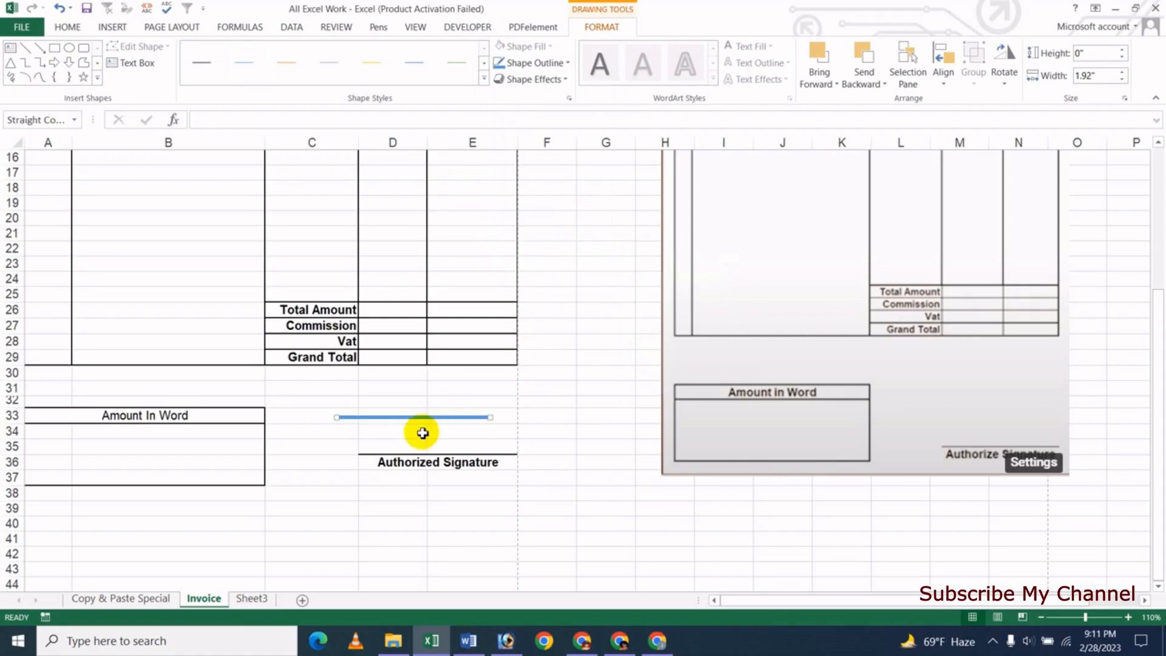
drag(431, 417, 420, 416)
key(Delete)
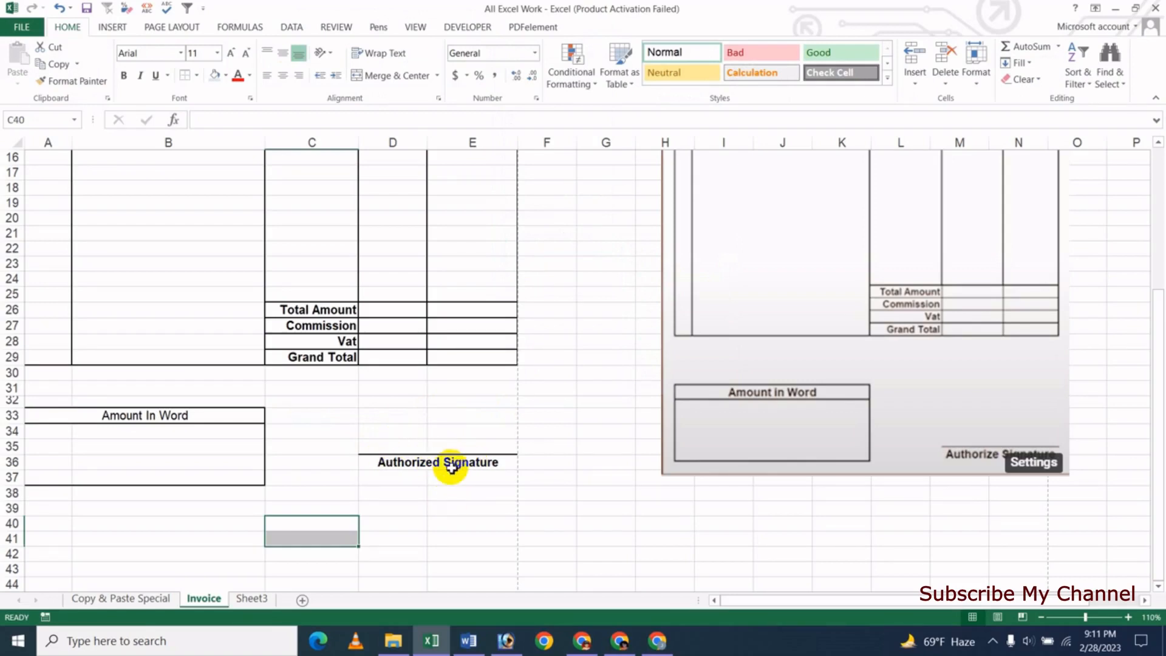
- Increase the Authorized Signature label's font size to 12 pt
click(442, 435)
click(406, 466)
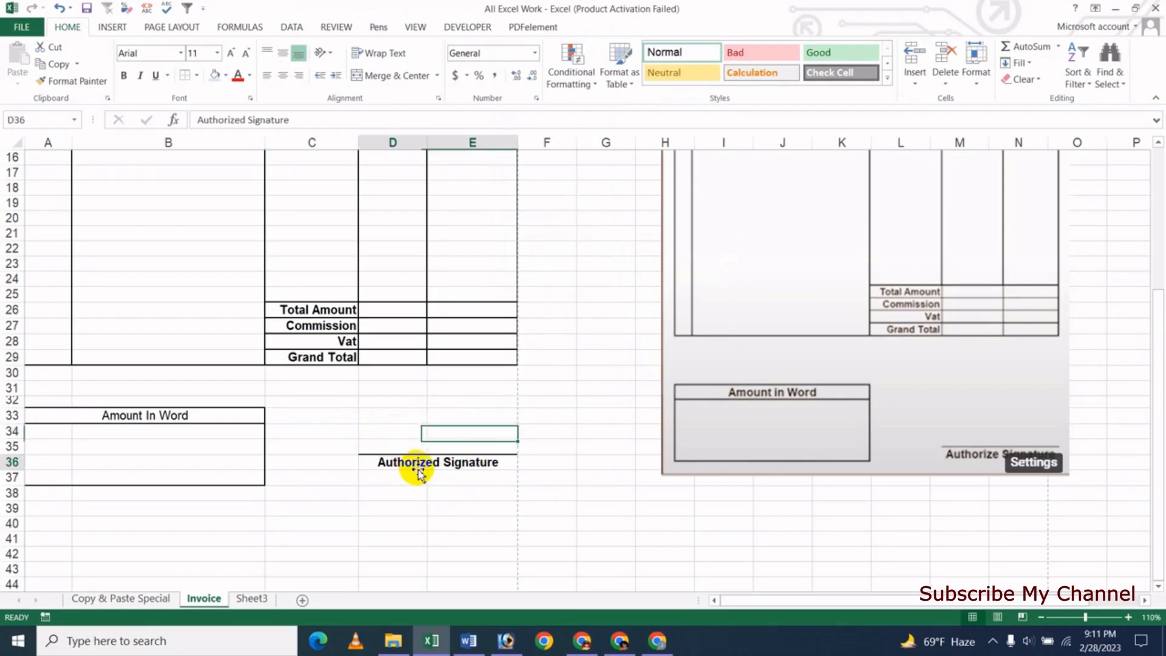
click(232, 53)
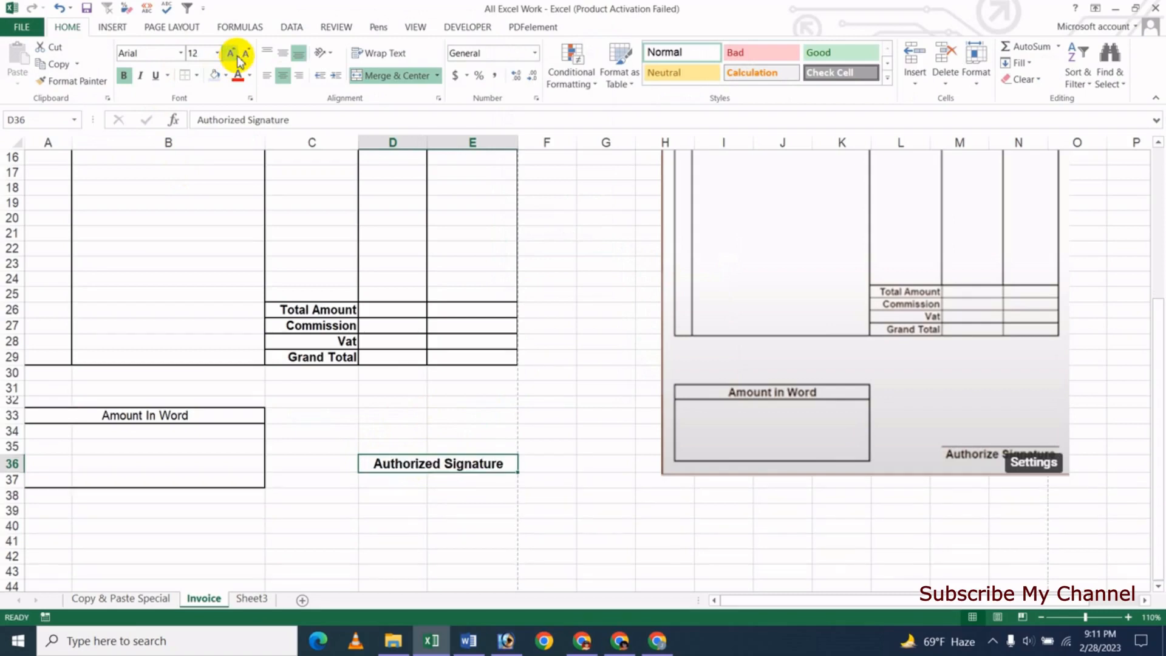
click(416, 538)
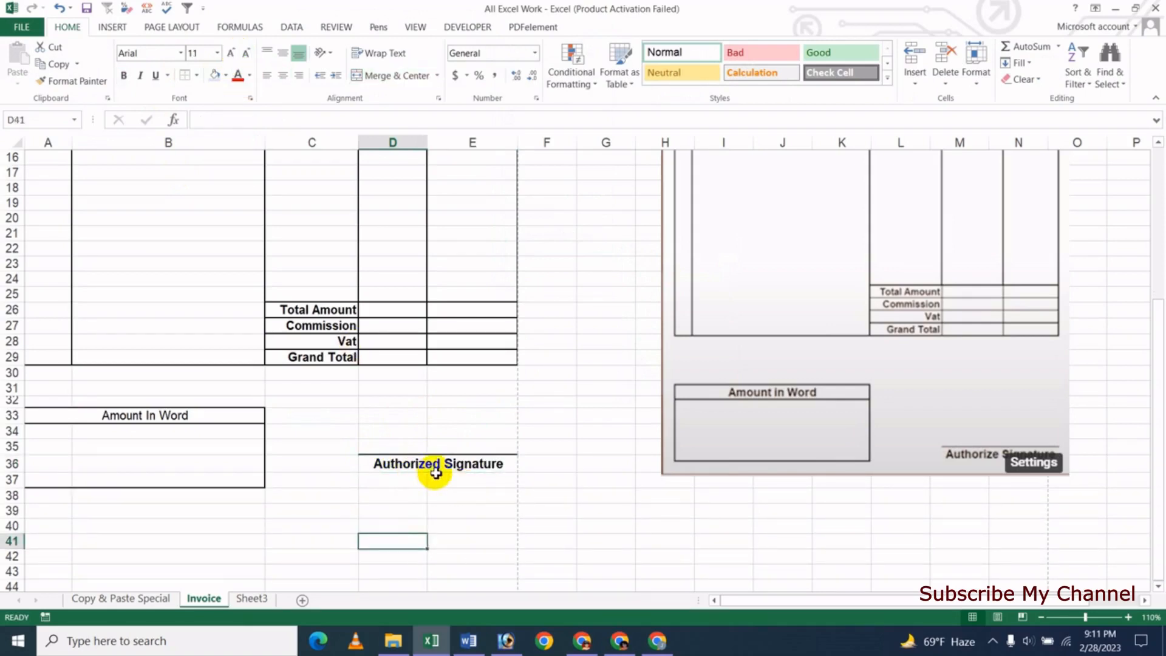
click(398, 403)
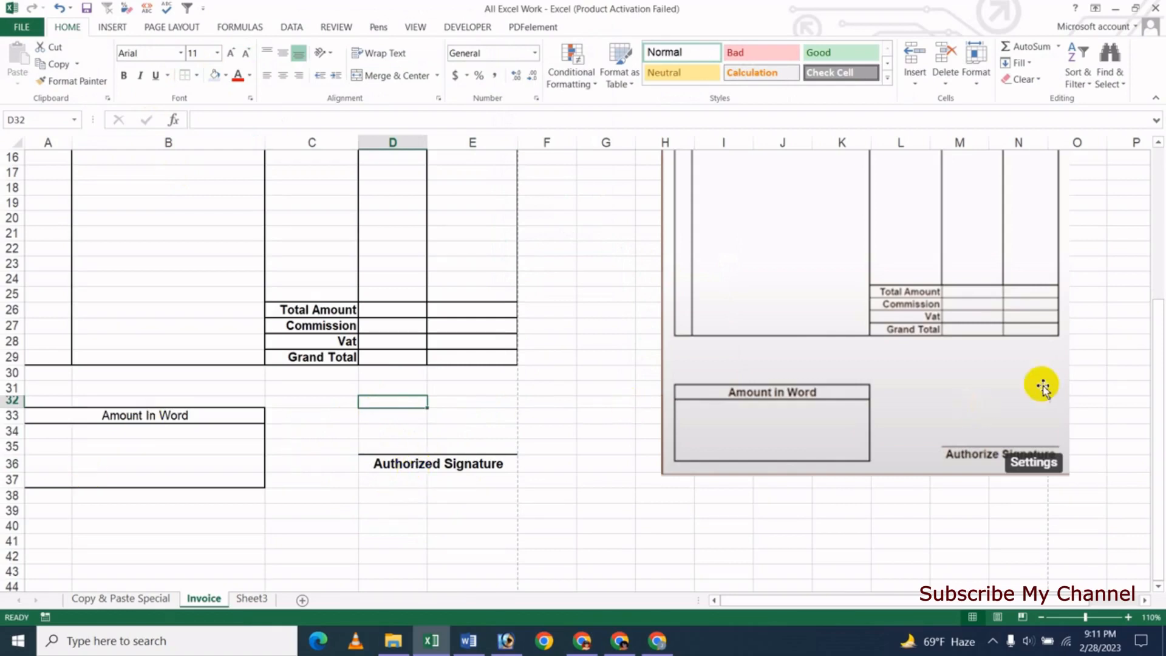
- Return to the top of the sheet and open the invoice's print preview
scroll(956, 410, up, 5)
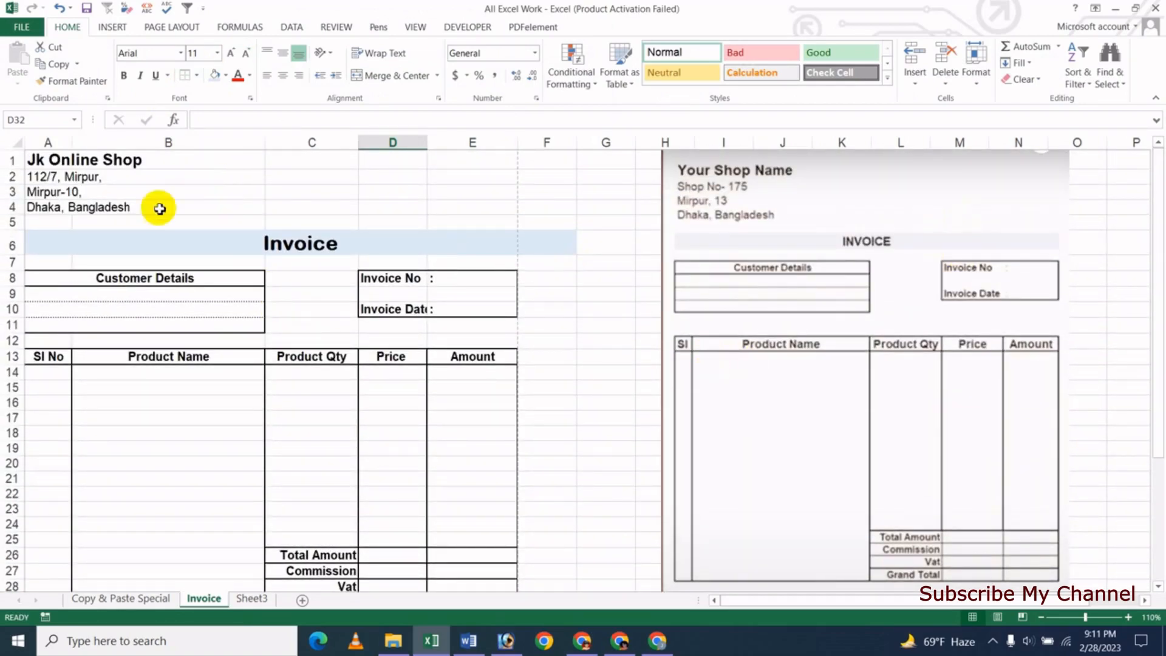
scroll(487, 277, down, 3)
scroll(487, 276, up, 3)
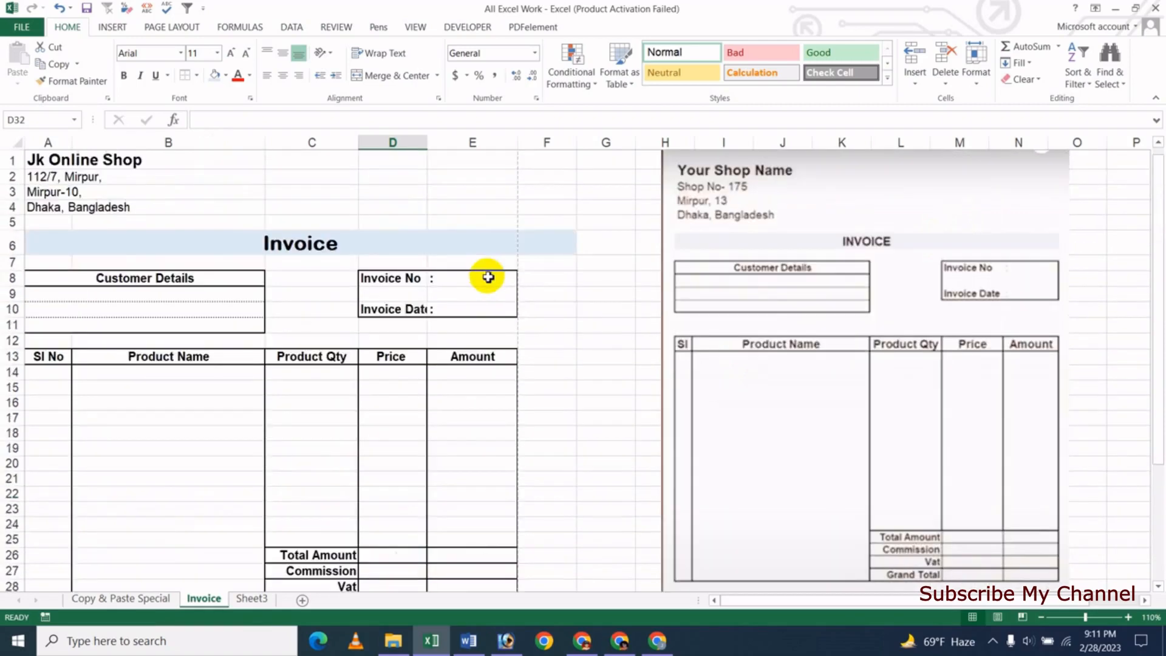
click(251, 181)
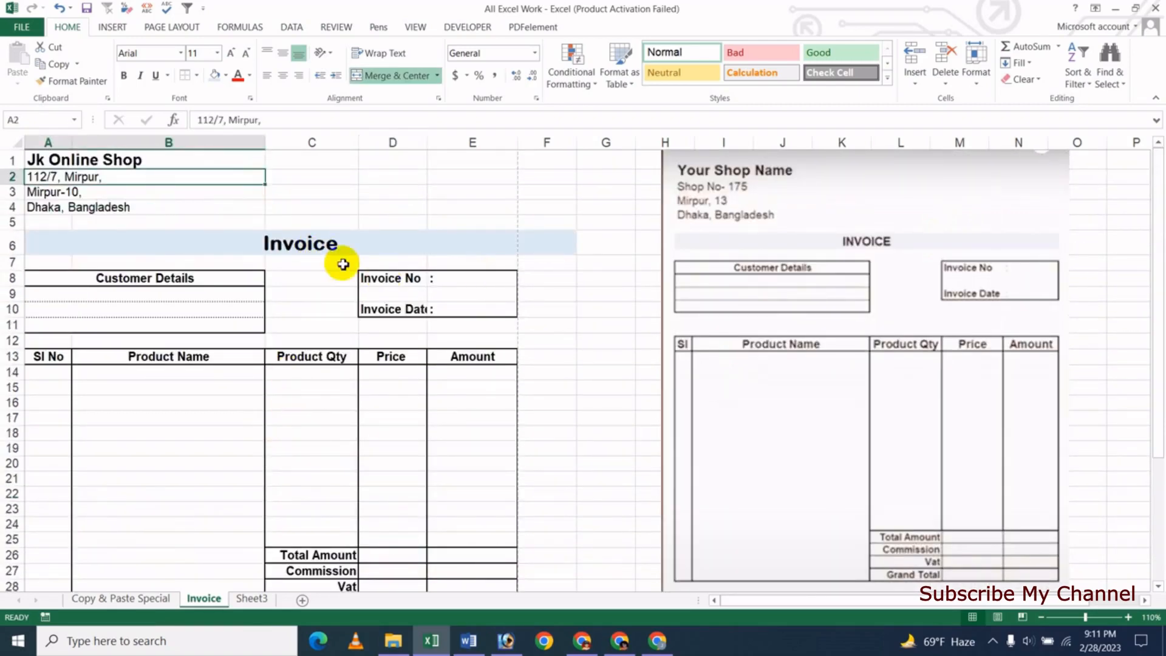
key(ctrl+p)
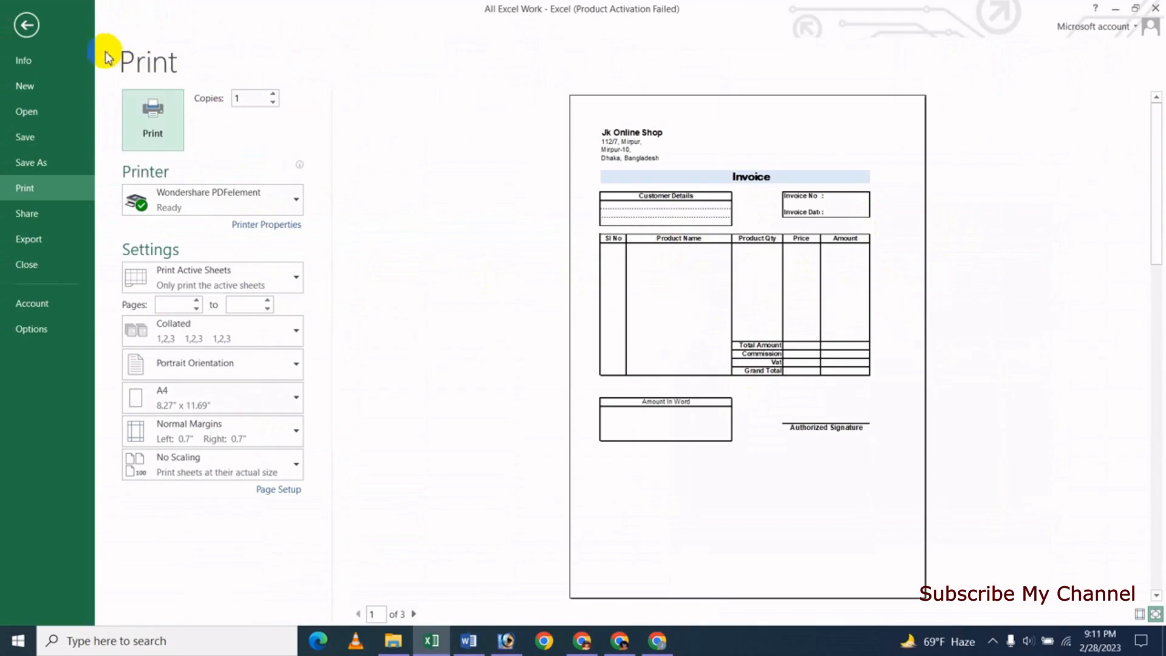
- Exit the Print backstage back to the Invoice worksheet
click(26, 27)
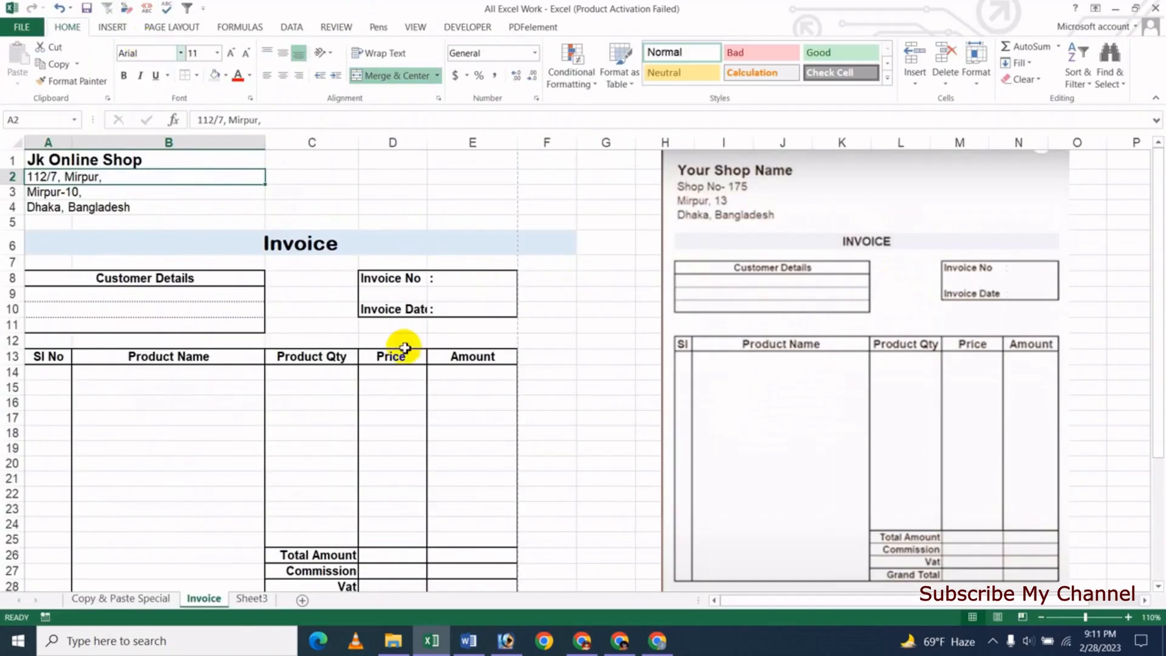
click(555, 403)
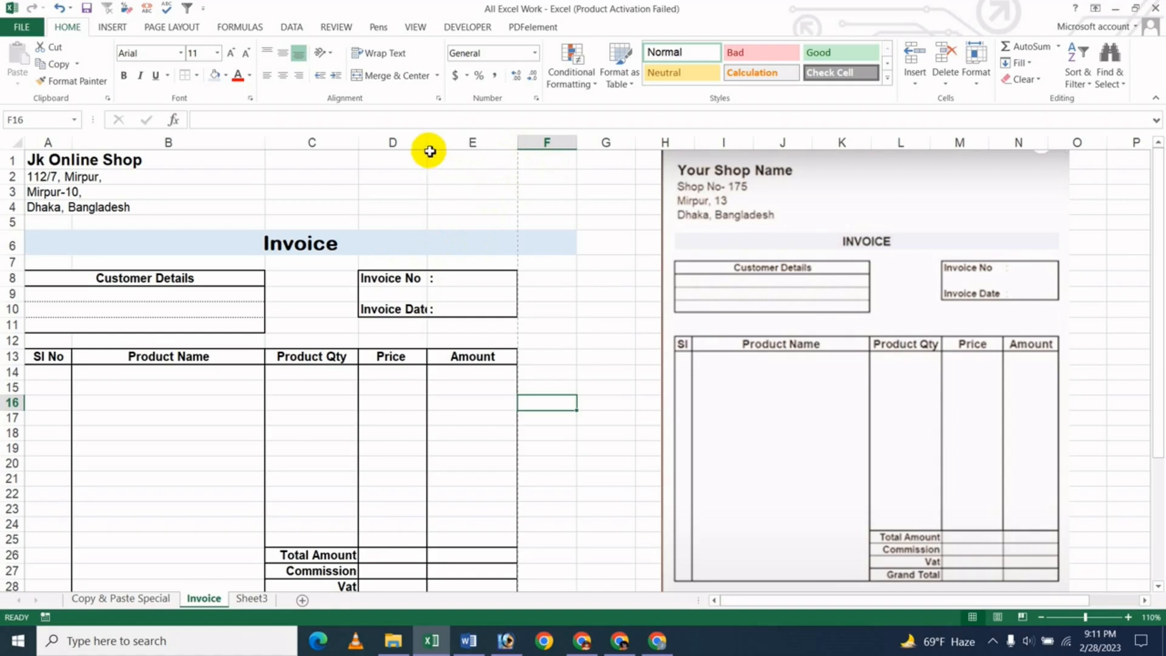
- Widen columns D, C and B slightly so the invoice table stretches toward the page edge
drag(425, 145, 435, 143)
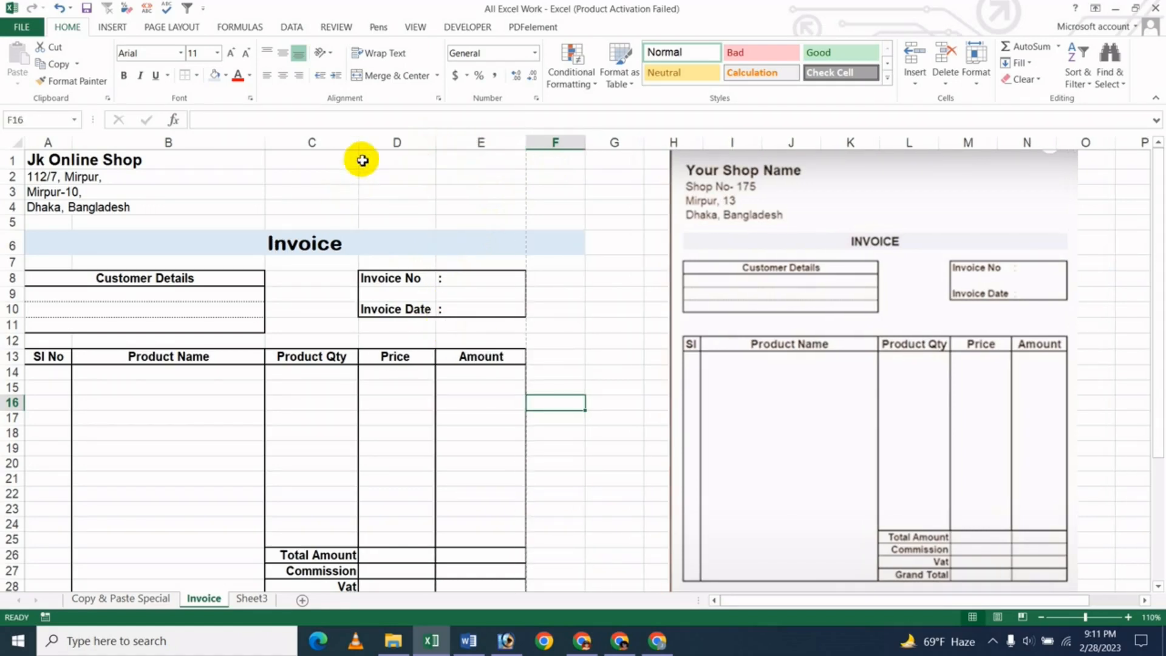
drag(359, 143, 362, 142)
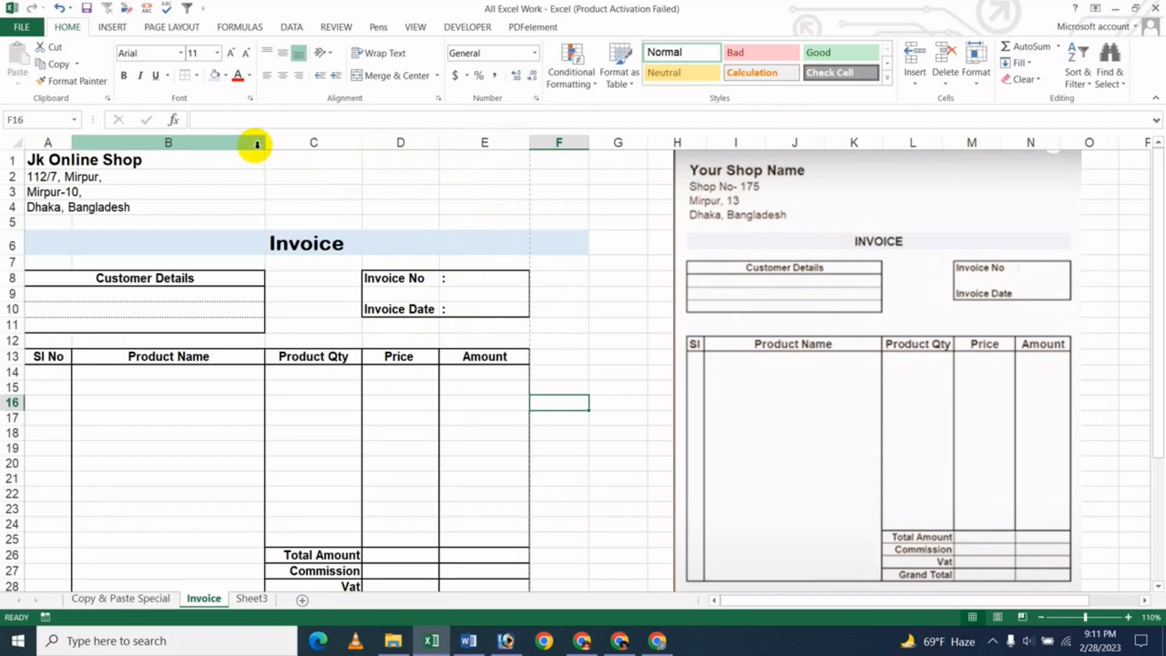
drag(265, 143, 273, 145)
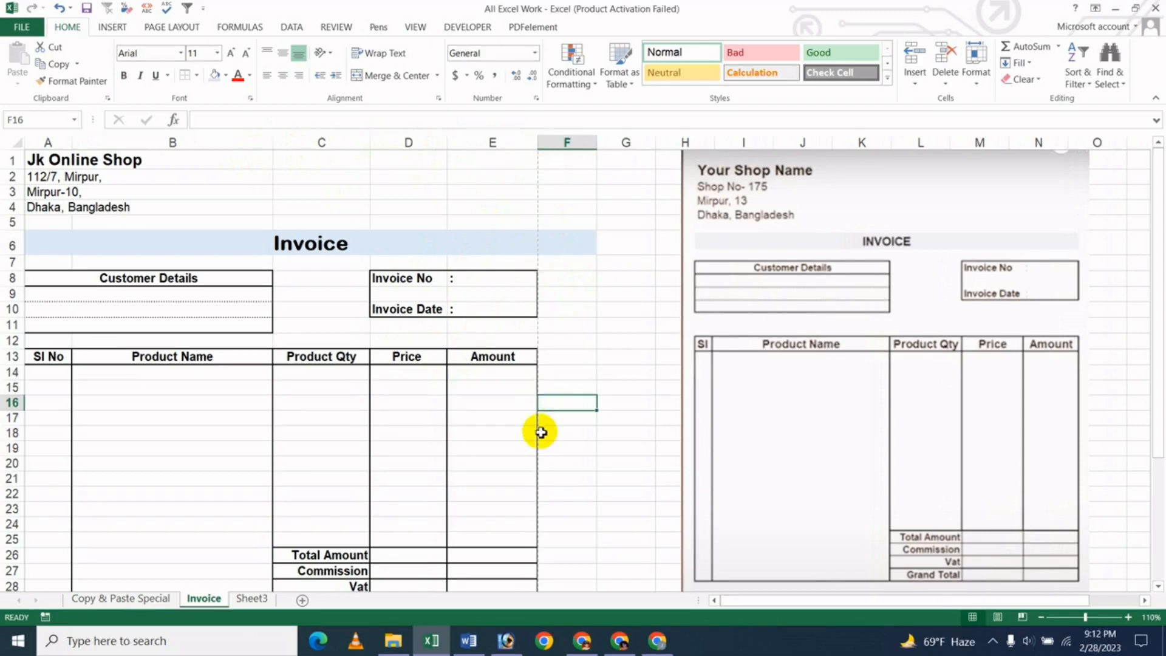
scroll(541, 433, down, 2)
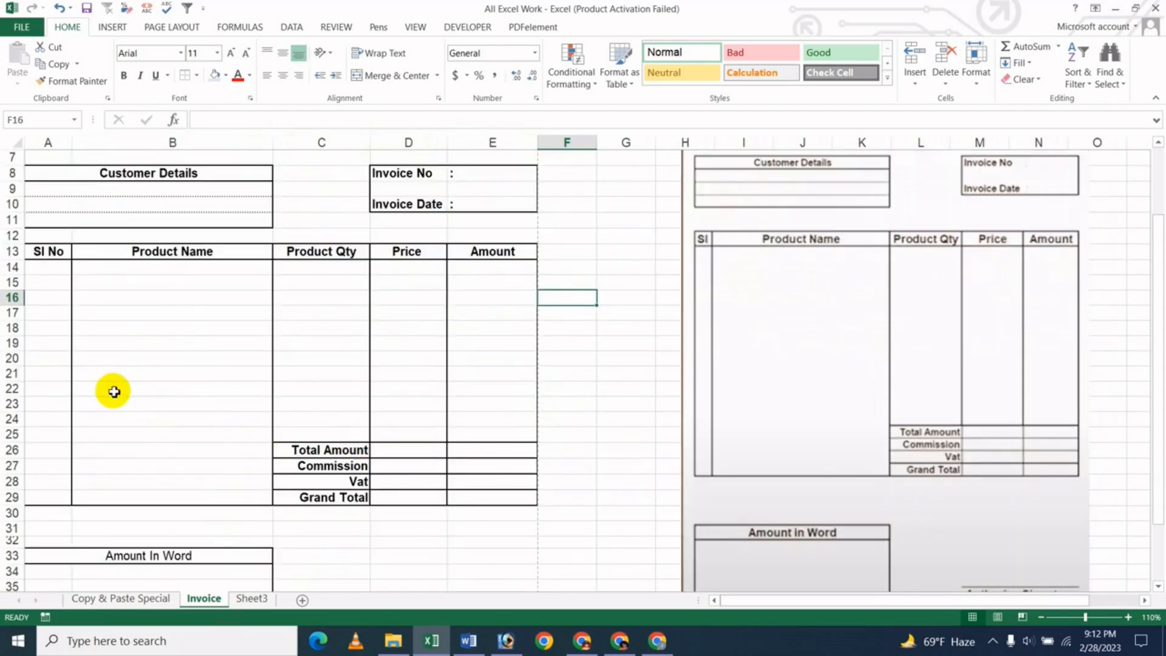
scroll(463, 483, down, 3)
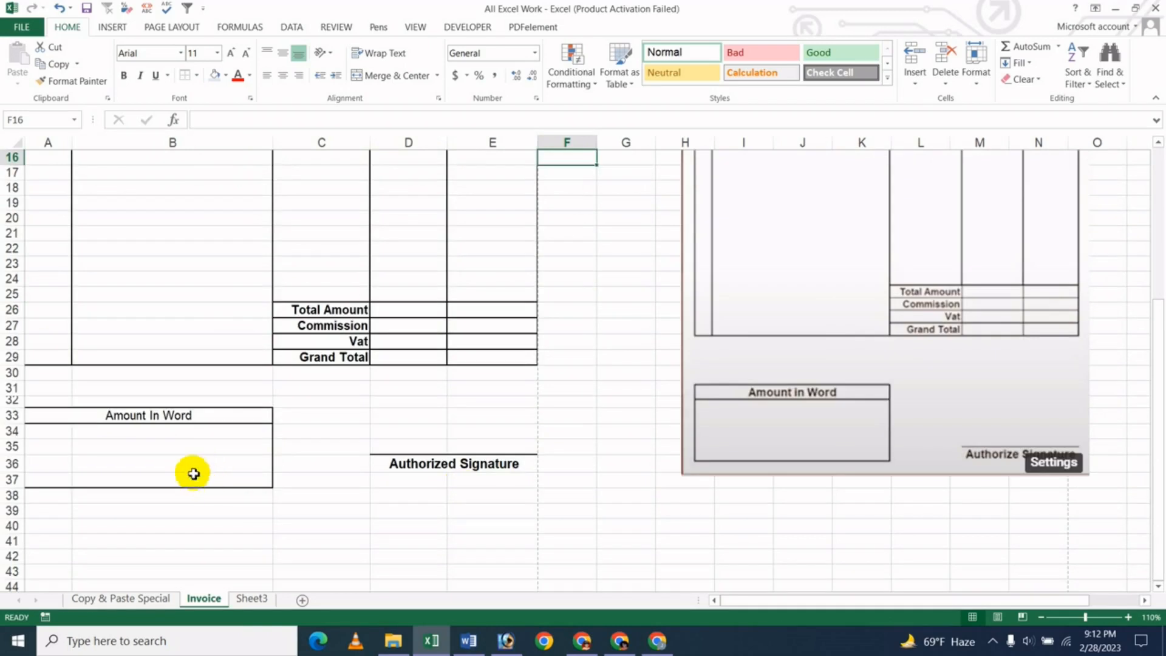
- Insert a blank row at row 31, above the Amount In Word box
click(8, 387)
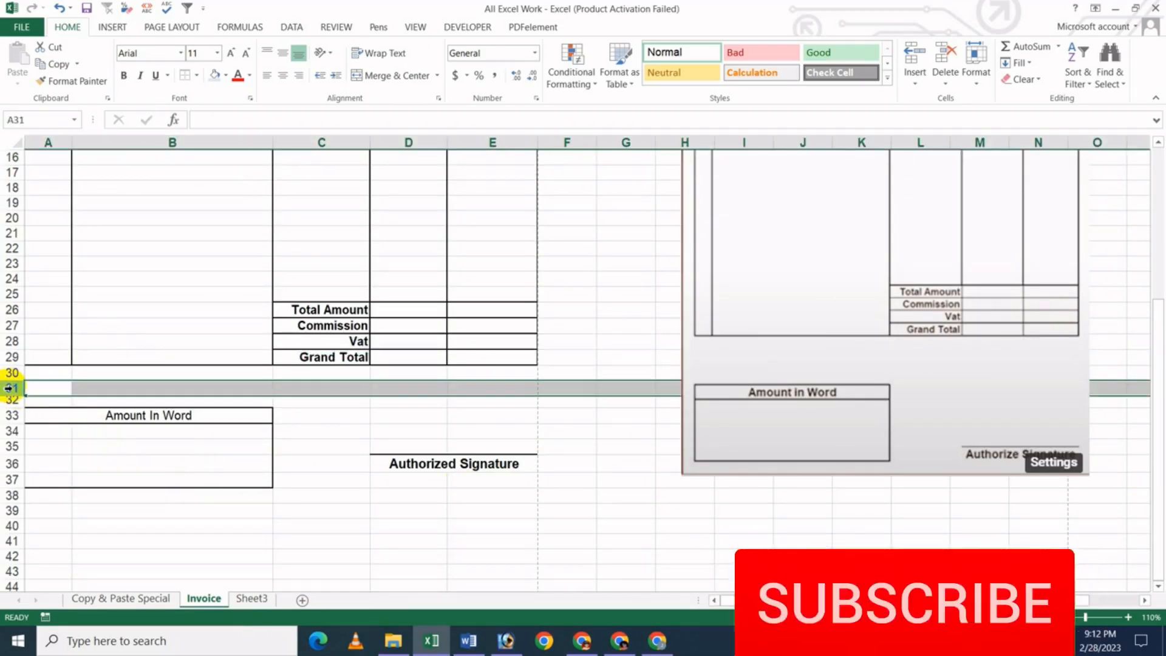
right_click(91, 387)
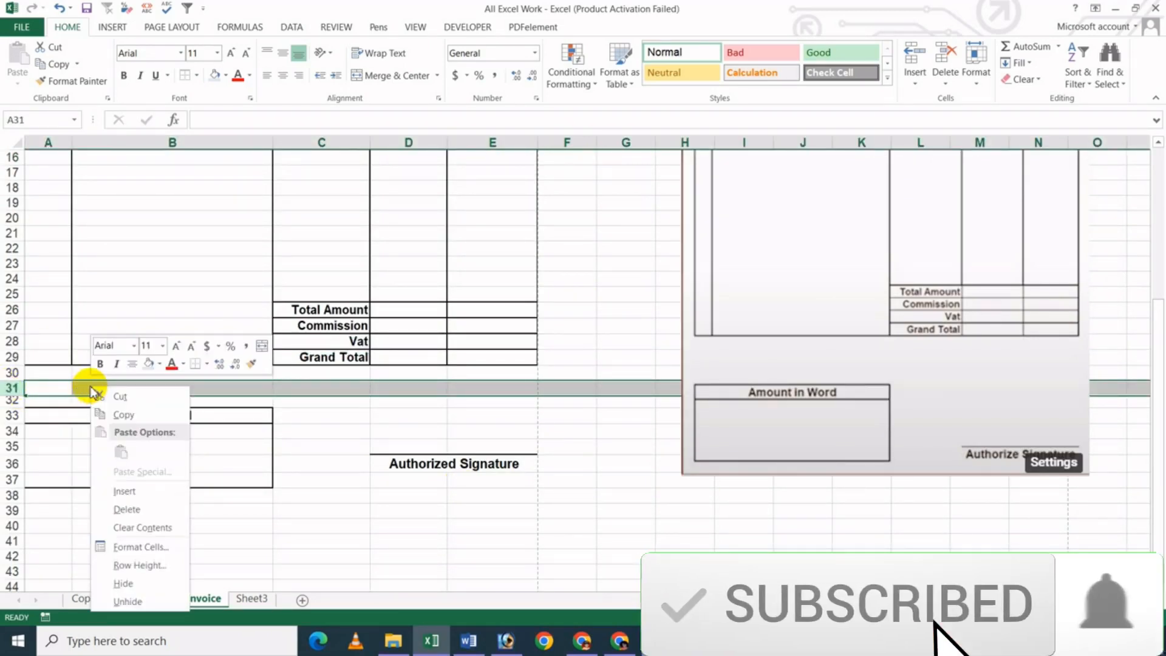
click(151, 489)
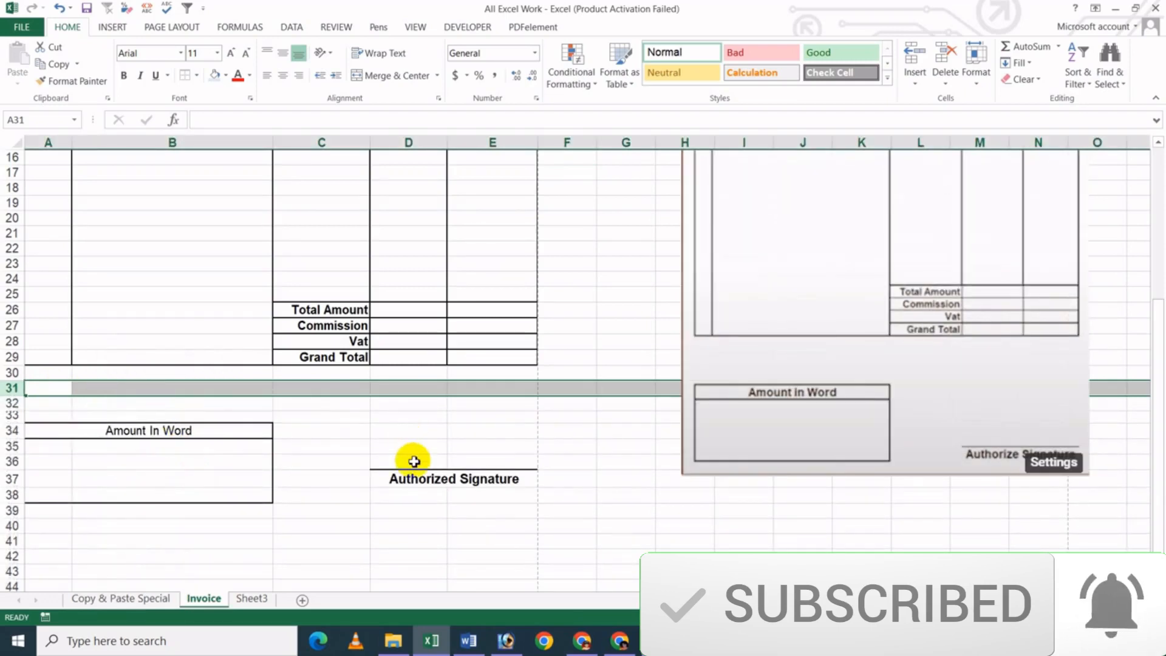
click(410, 462)
- Insert four blank rows at rows 17–20 to lengthen the item table
scroll(316, 510, up, 2)
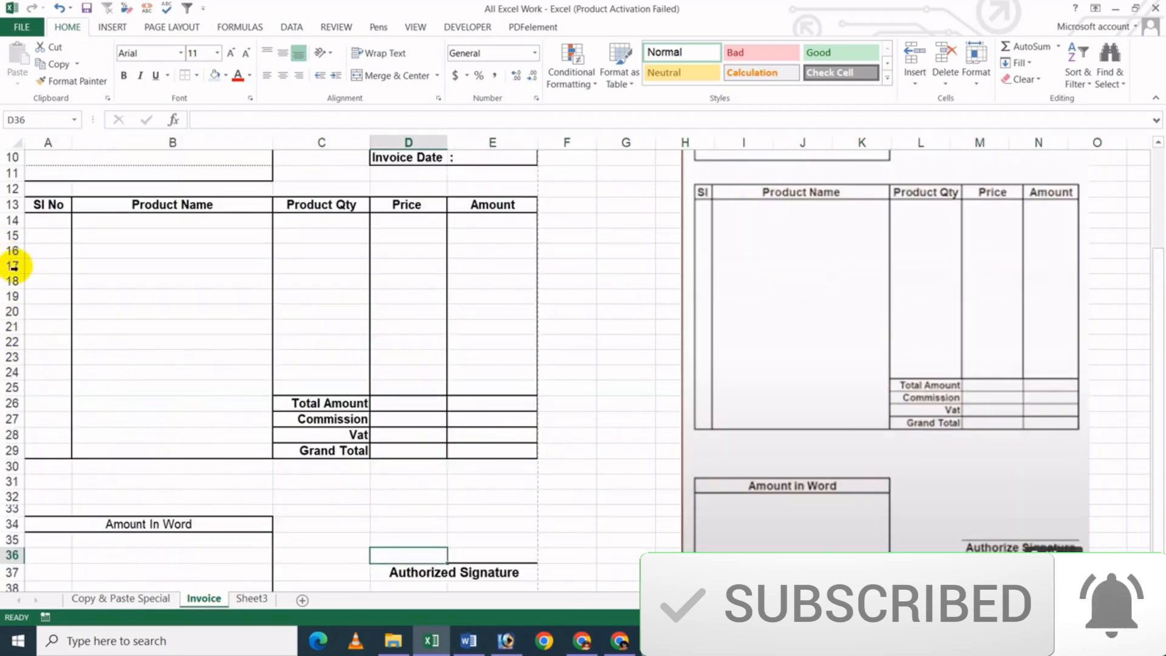
drag(12, 266, 13, 312)
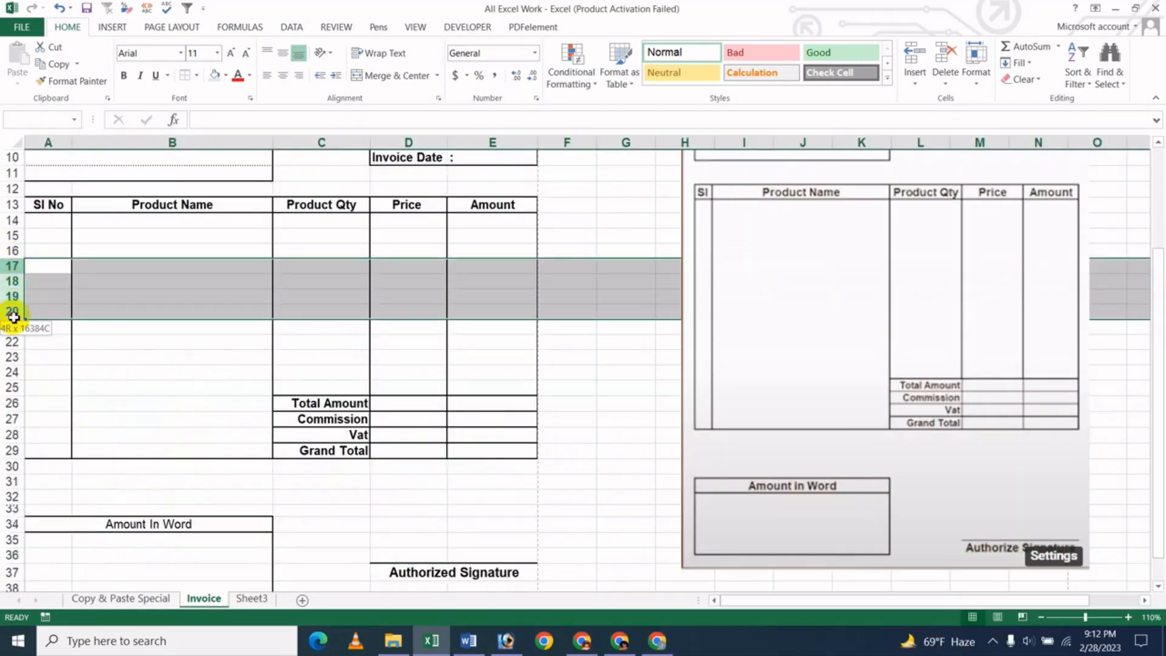
right_click(118, 294)
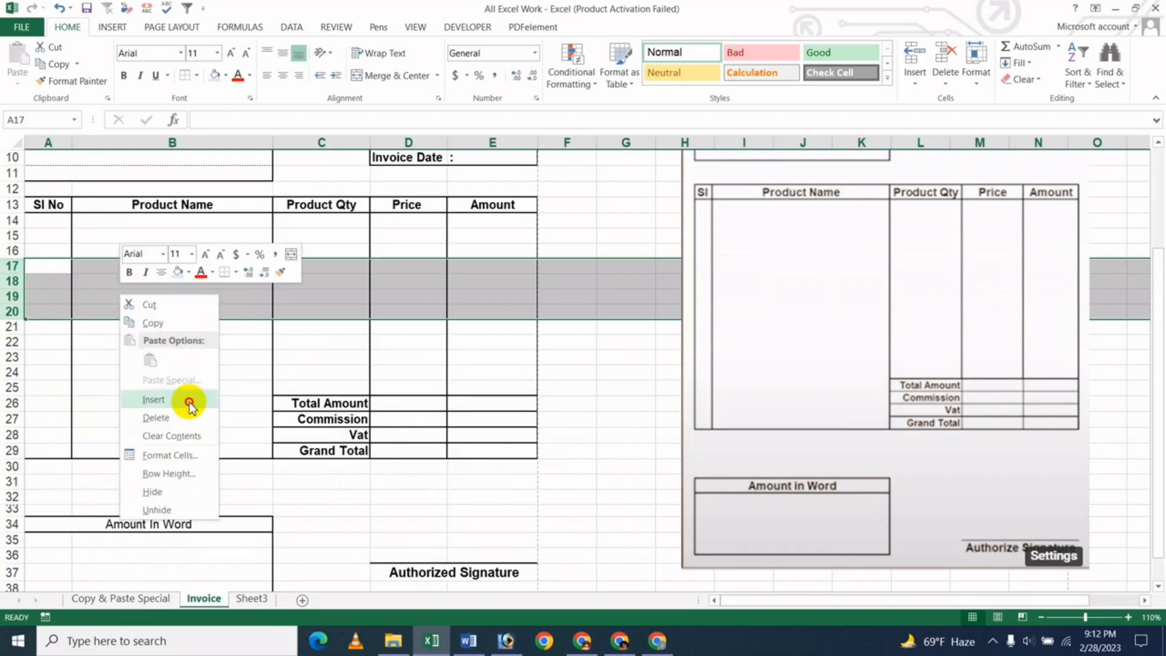
click(189, 400)
click(221, 300)
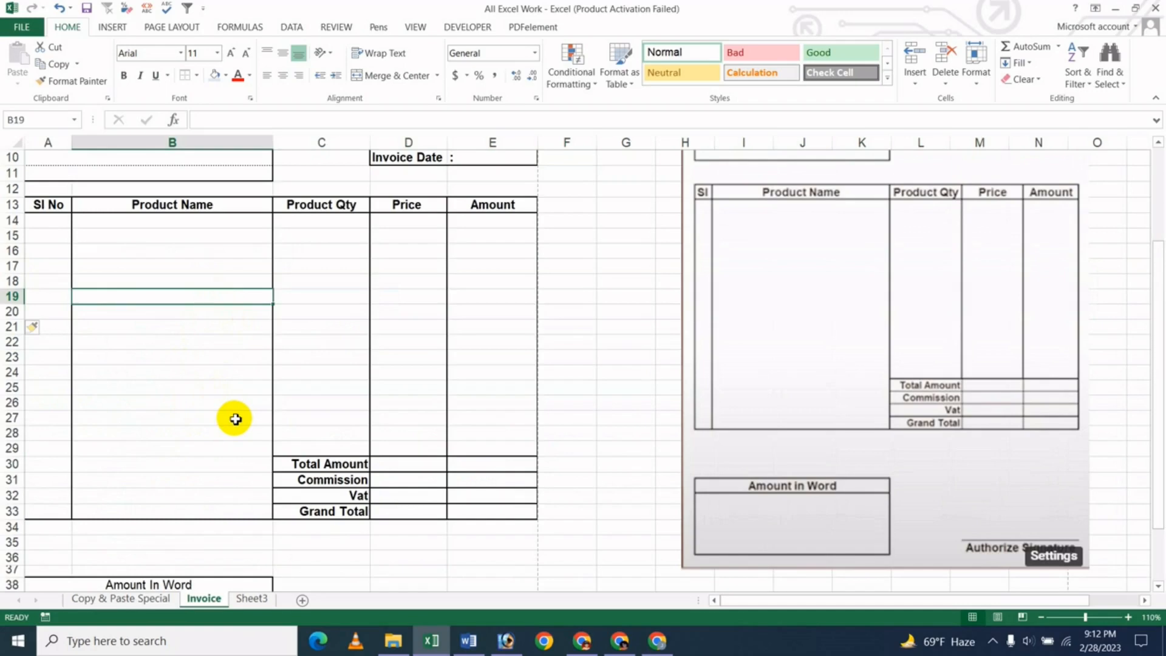
scroll(255, 413, down, 1)
scroll(270, 408, up, 4)
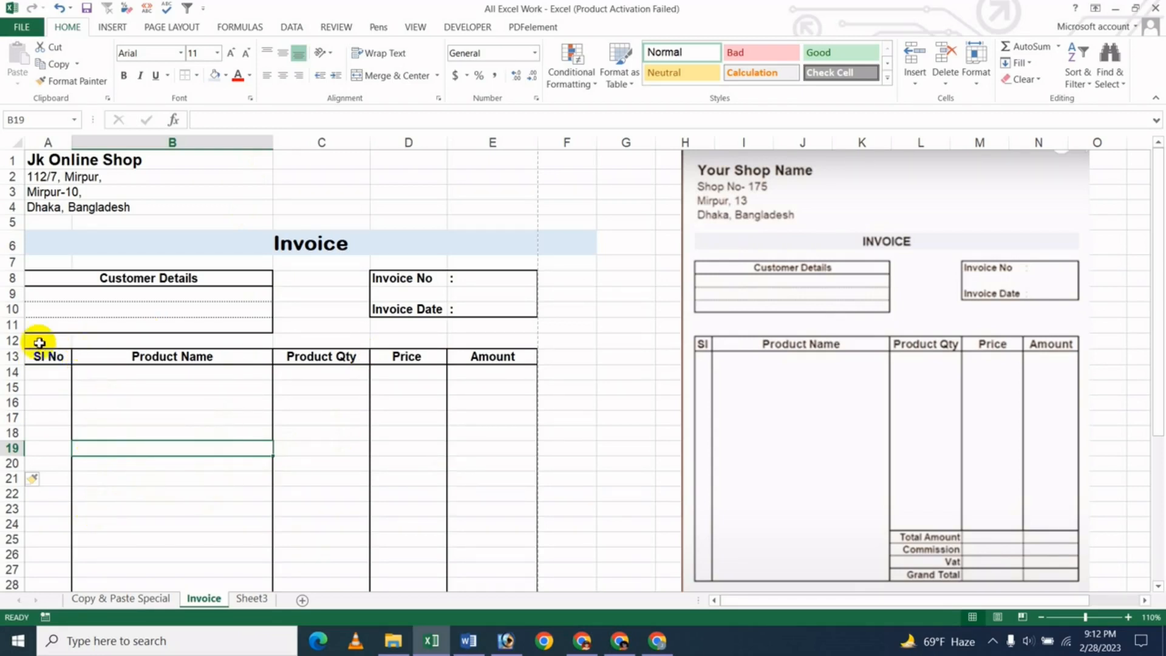
- Insert a blank row at row 12, above the SI No header of the item table
click(9, 340)
right_click(78, 342)
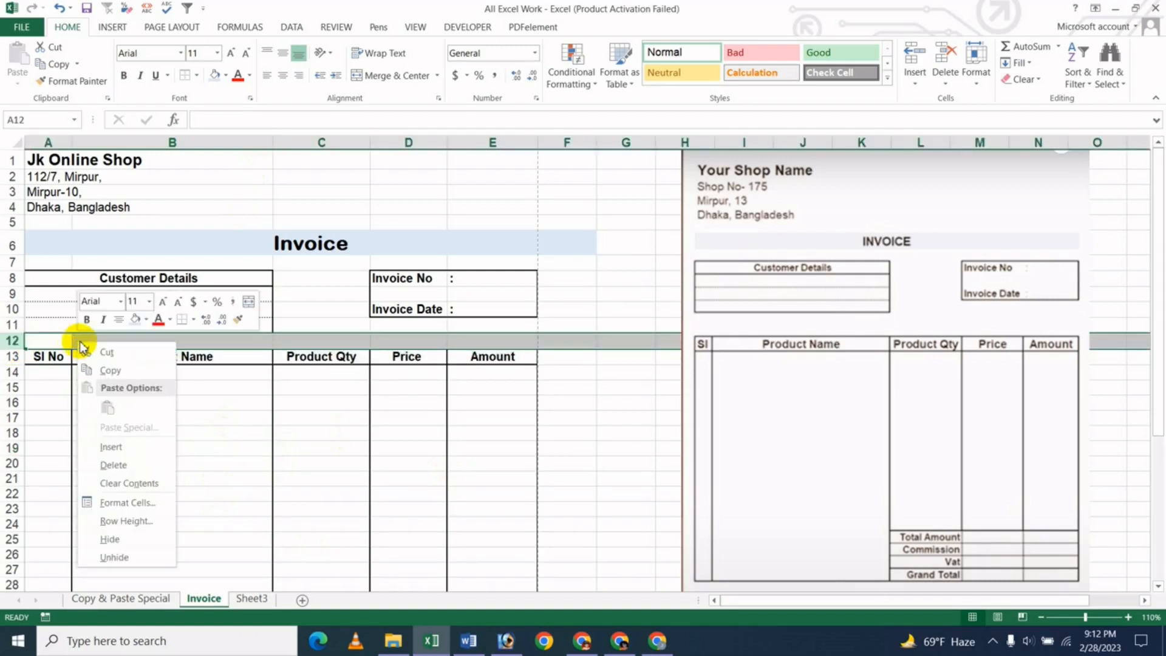
click(148, 453)
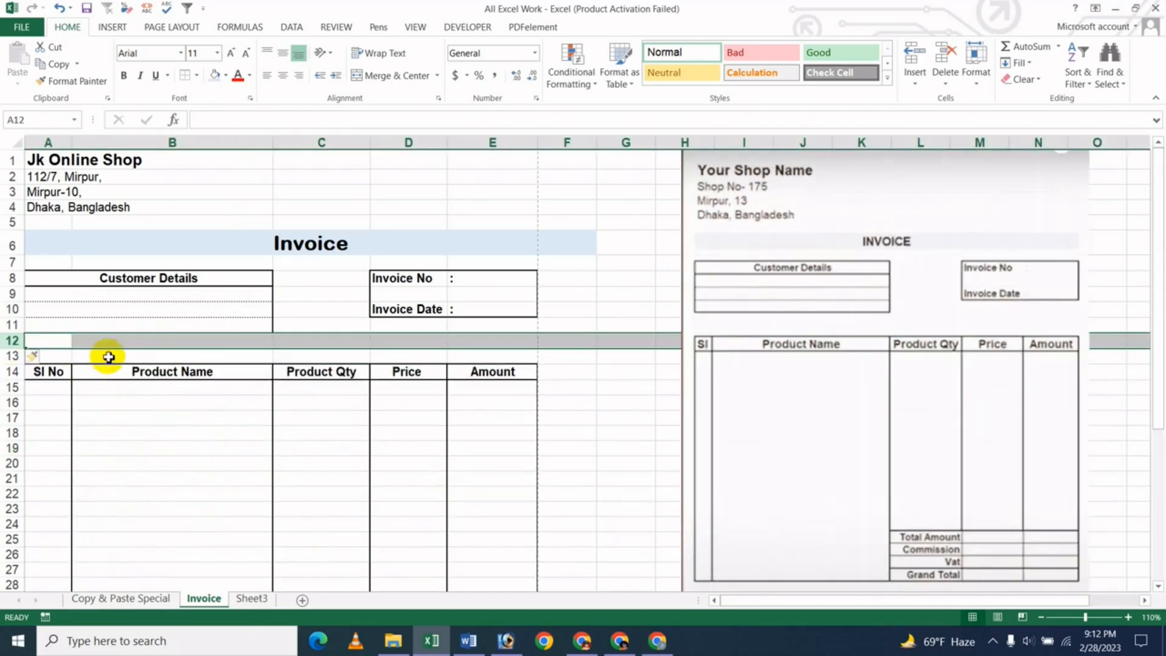
click(178, 344)
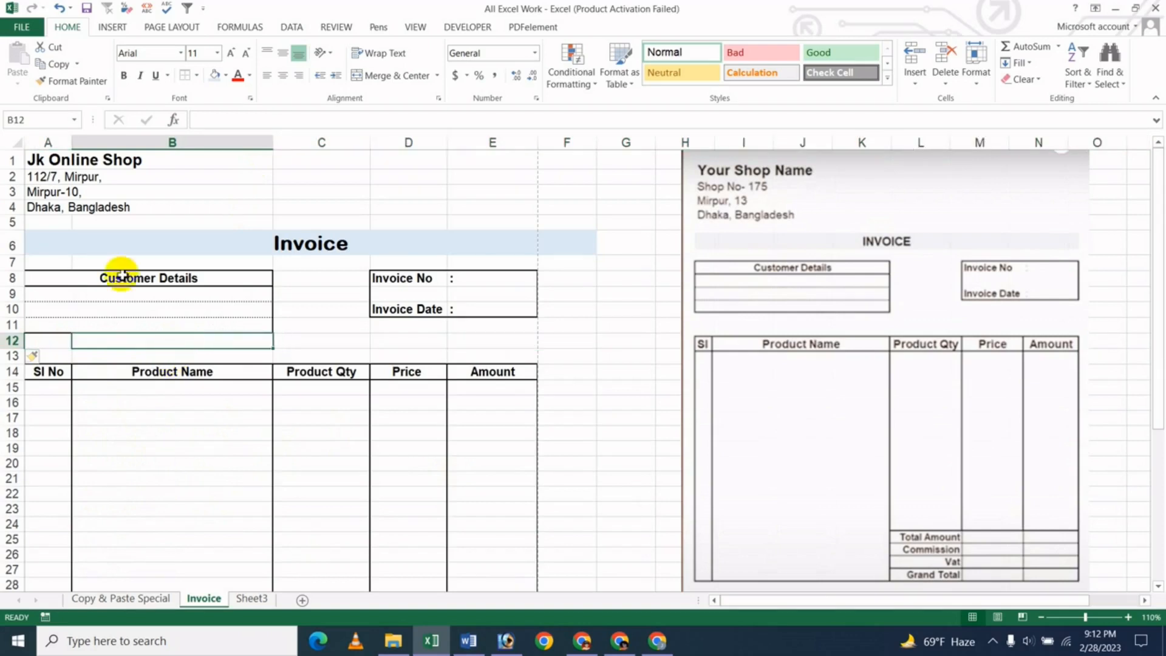
- Make rows 5 and 7 taller, then show the invoice's print preview
drag(23, 231, 20, 240)
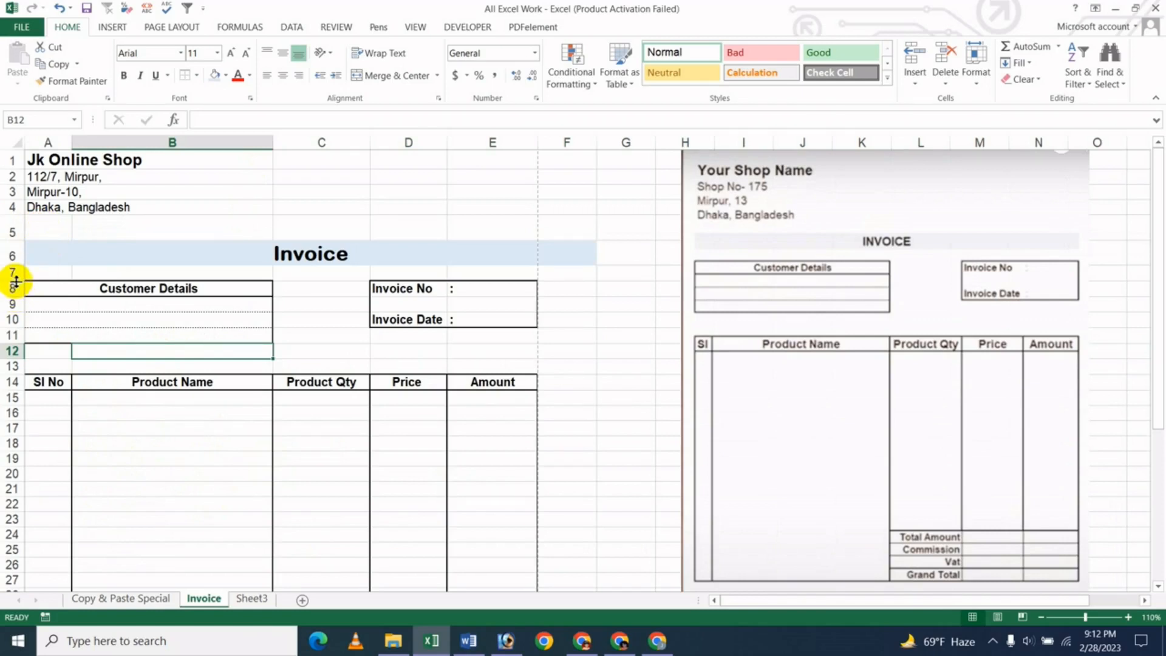
drag(15, 281, 13, 290)
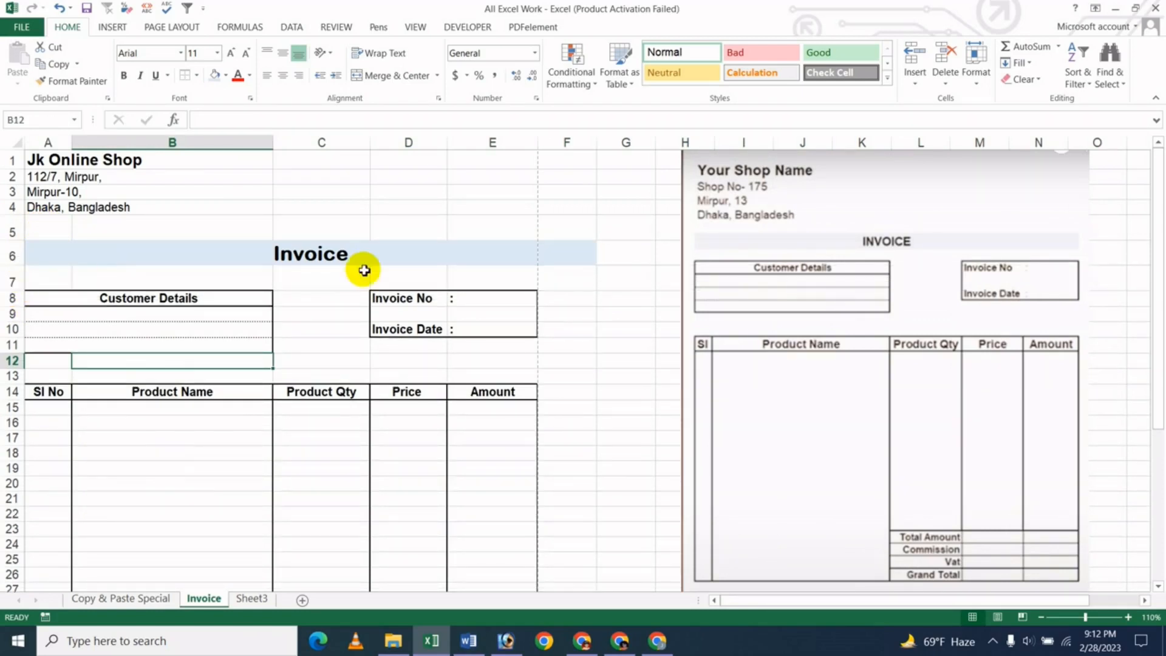
click(334, 259)
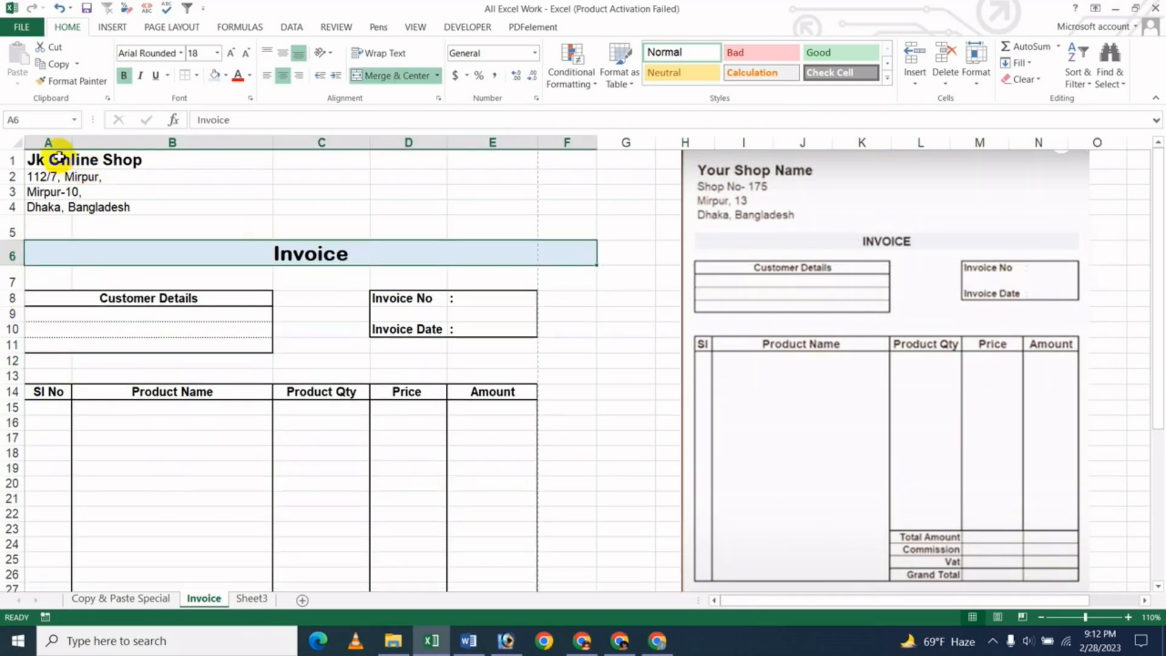
drag(59, 156, 143, 209)
click(317, 209)
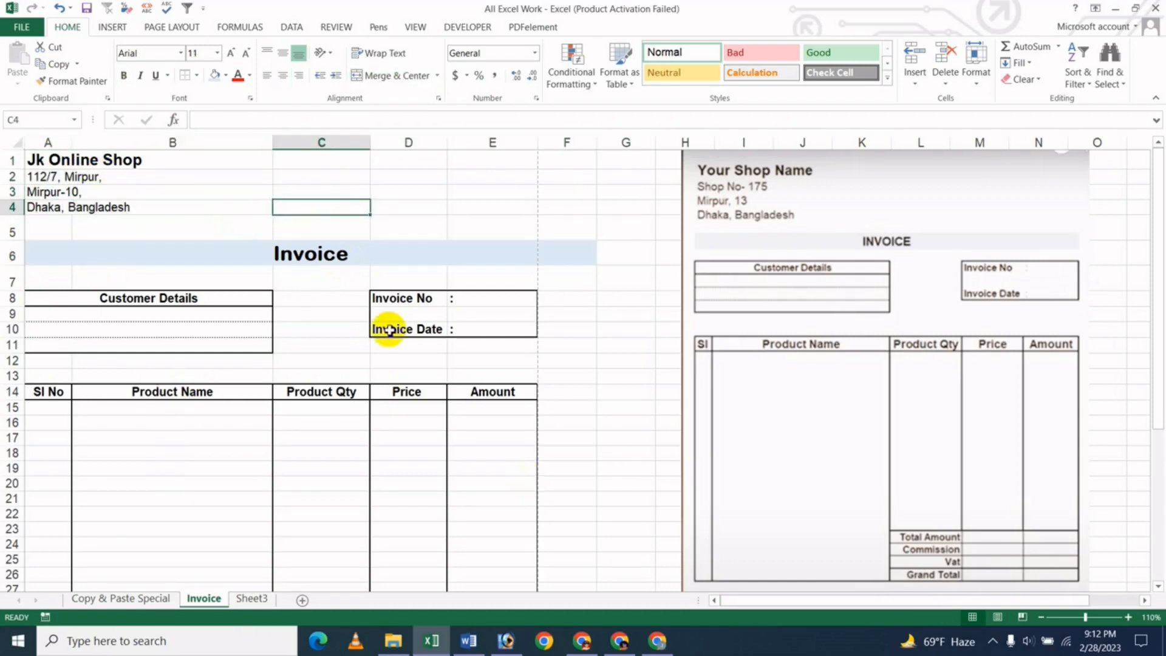
key(ctrl+p)
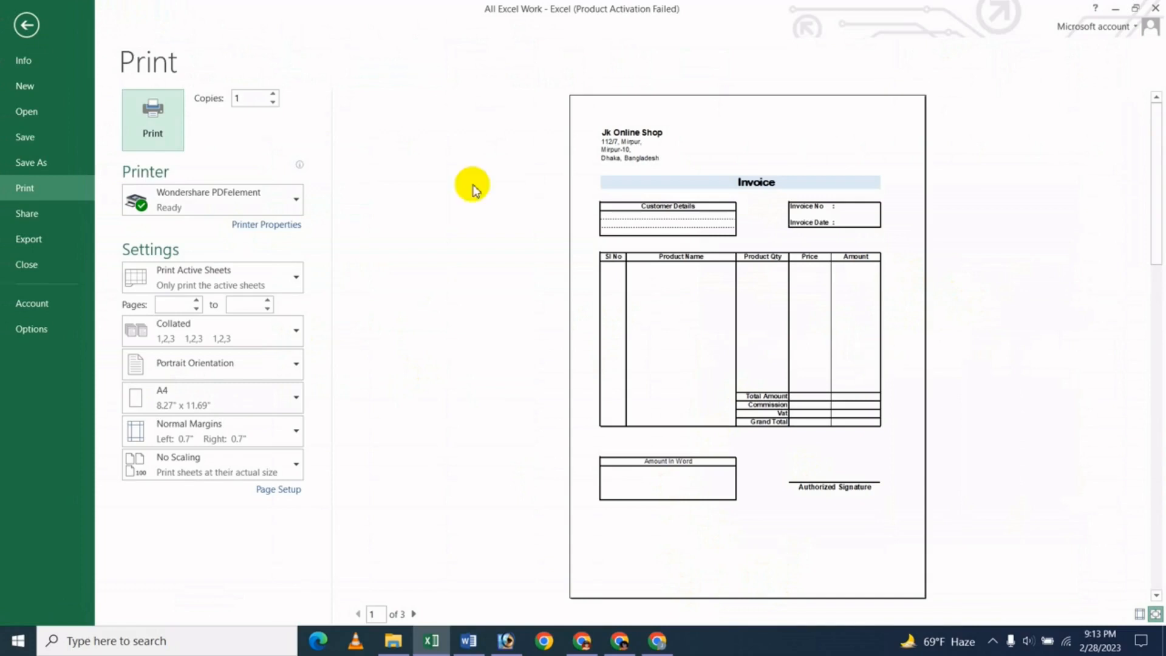
- Leave the A4 portrait print preview and return to the Invoice sheet
click(19, 28)
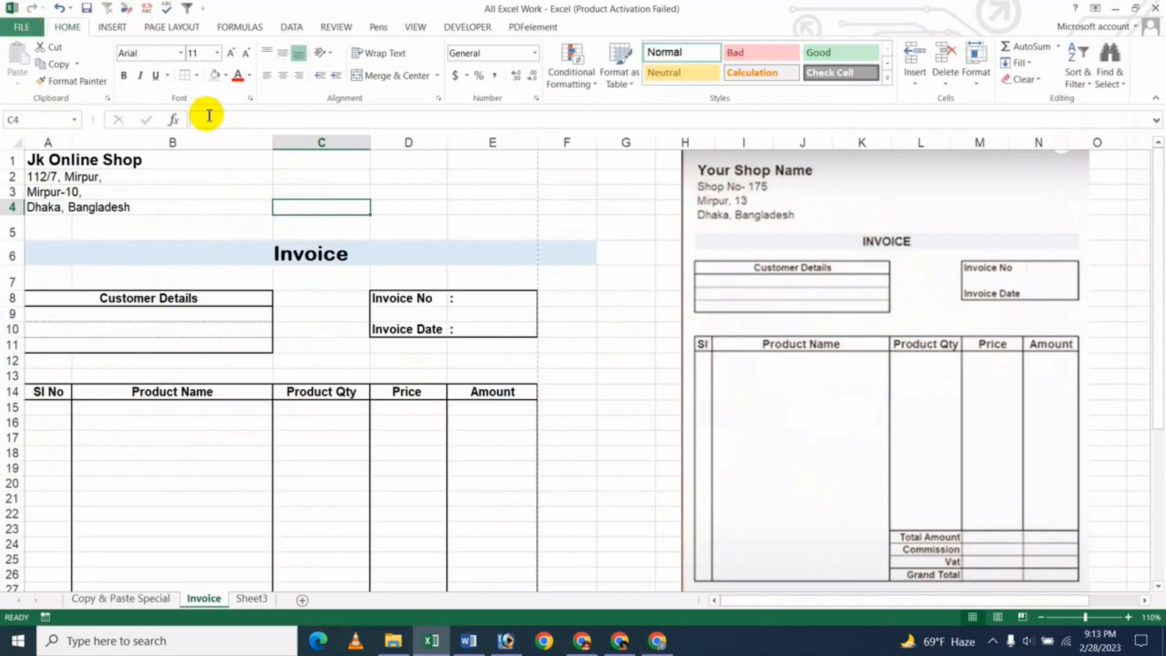
- Browse the Page Layout margin presets, leave them unchanged, and reopen the Print preview
click(182, 28)
click(113, 86)
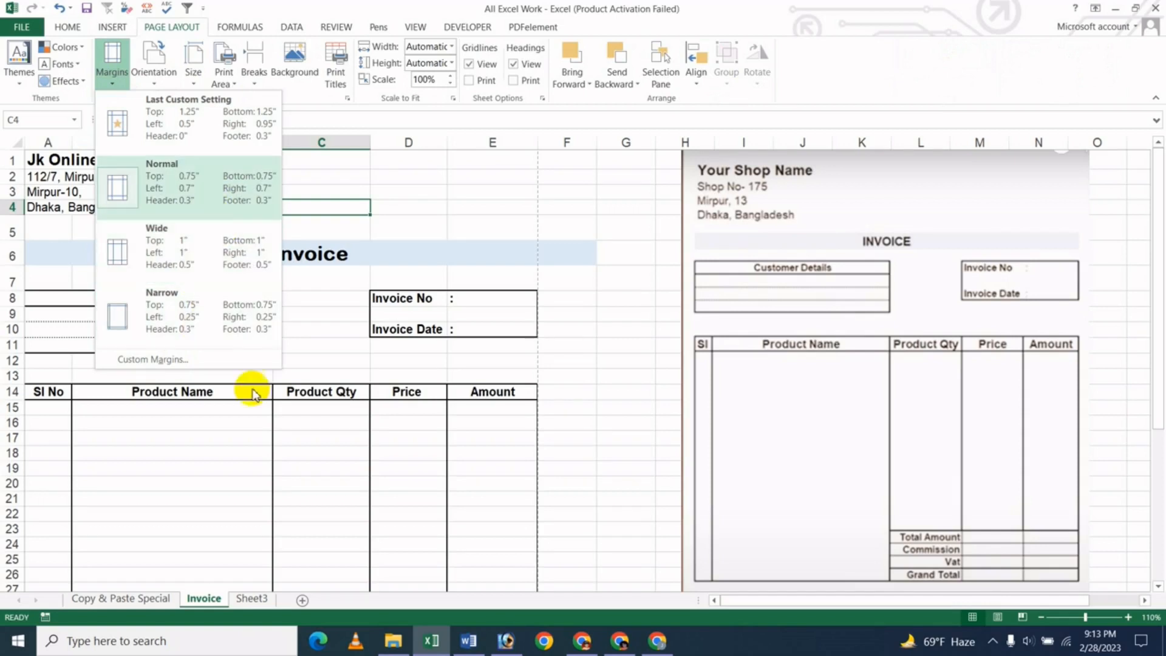
click(340, 471)
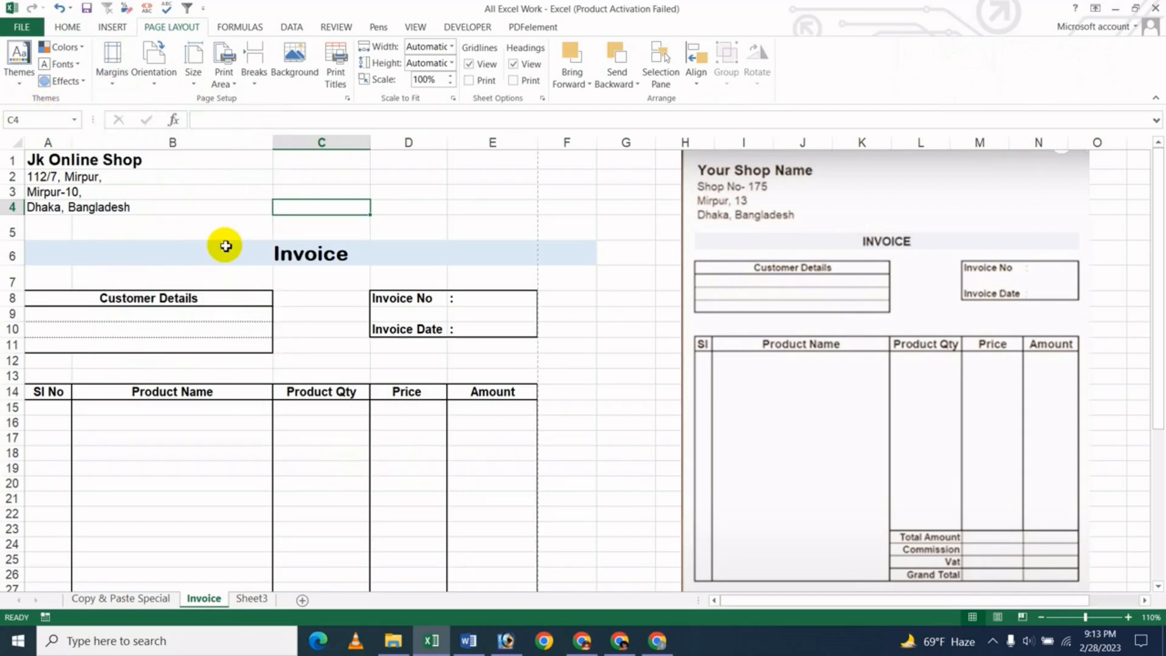
key(ctrl+p)
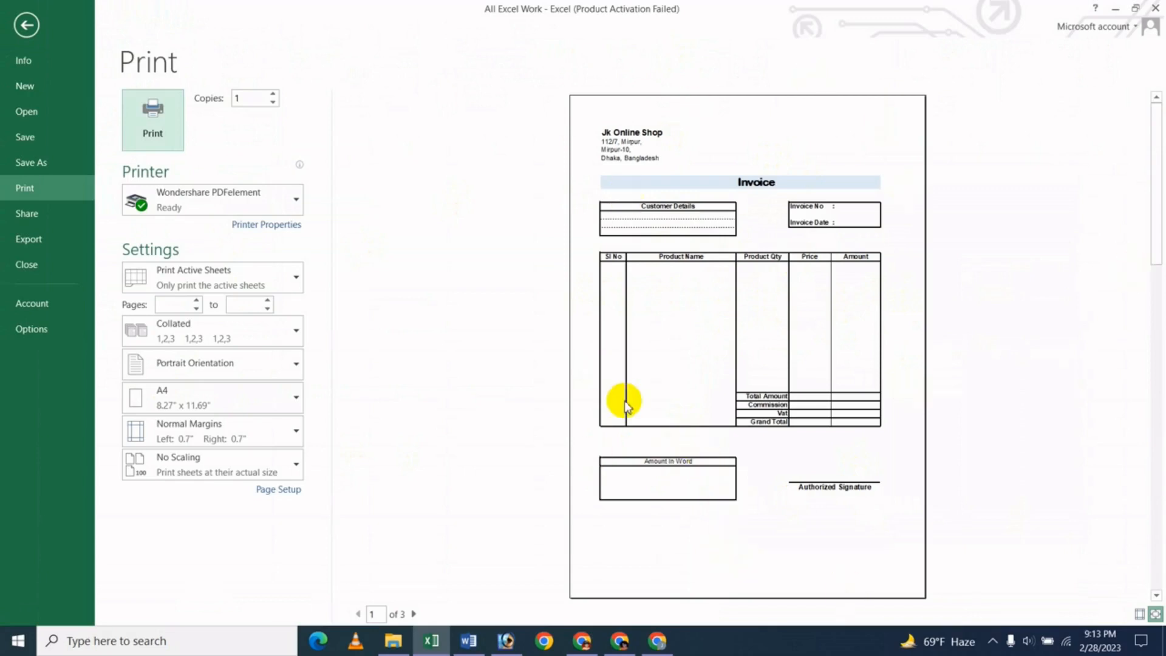
- Return from the Print screen to the Invoice sheet, then switch to the YouTube videos page in Chrome
click(27, 25)
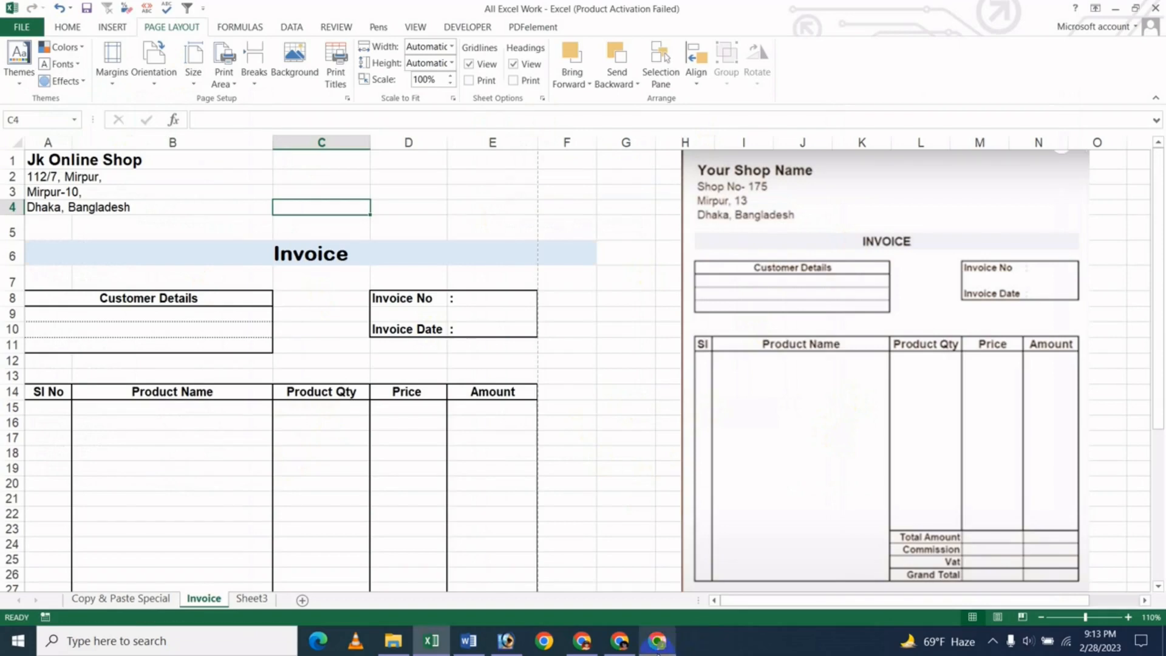
click(657, 641)
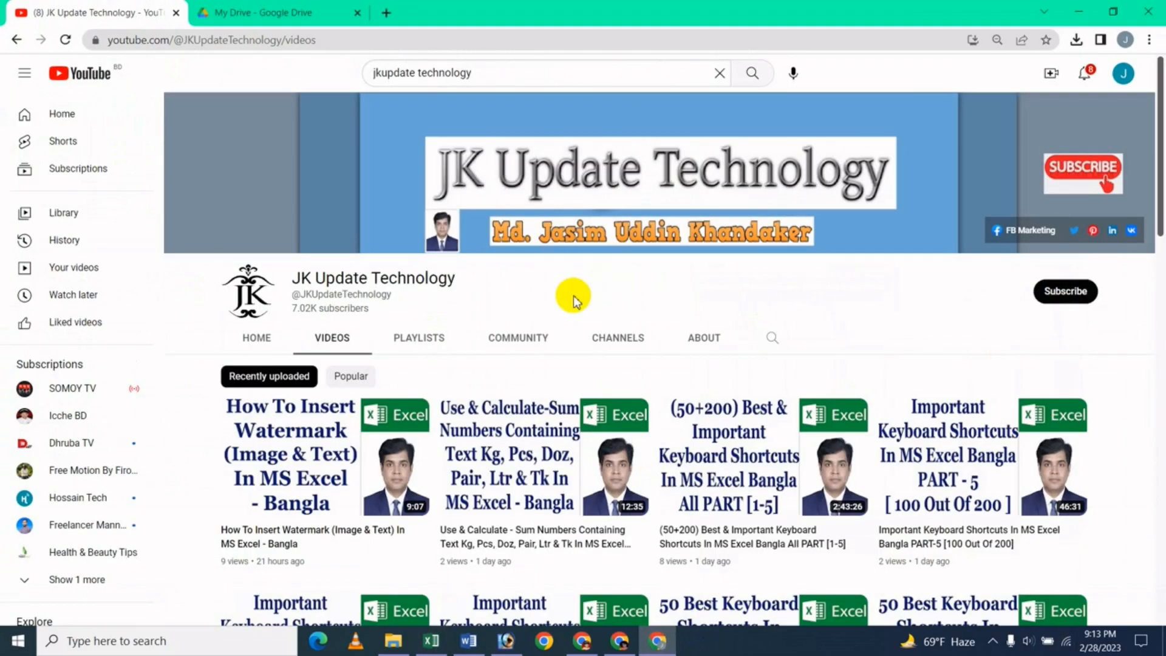